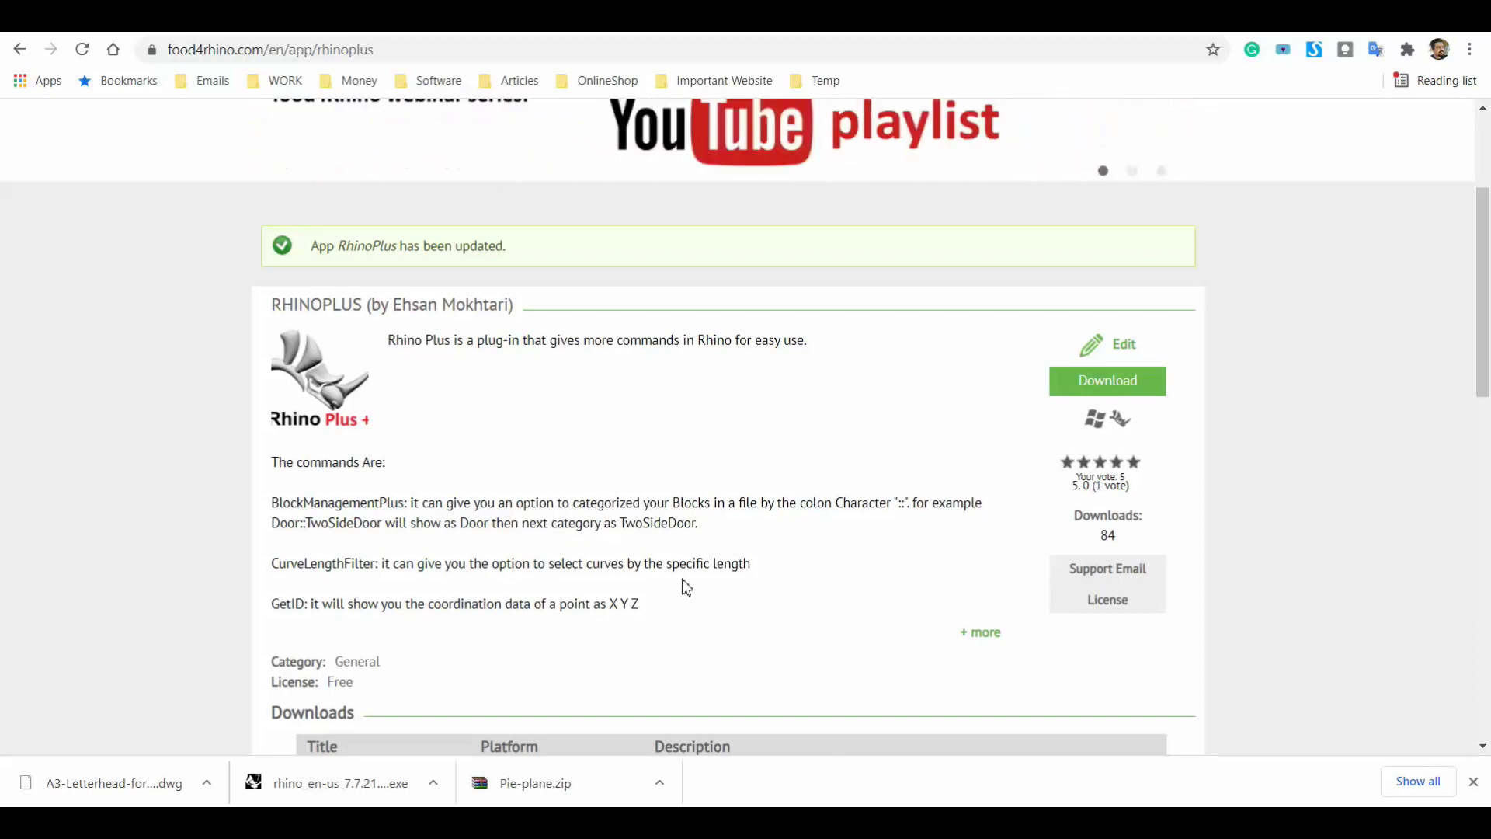
- Review the RhinoPlus plug-in page on food4rhino, including its full command list and the available downloads
scroll(686, 587, down, 6)
scroll(329, 505, up, 3)
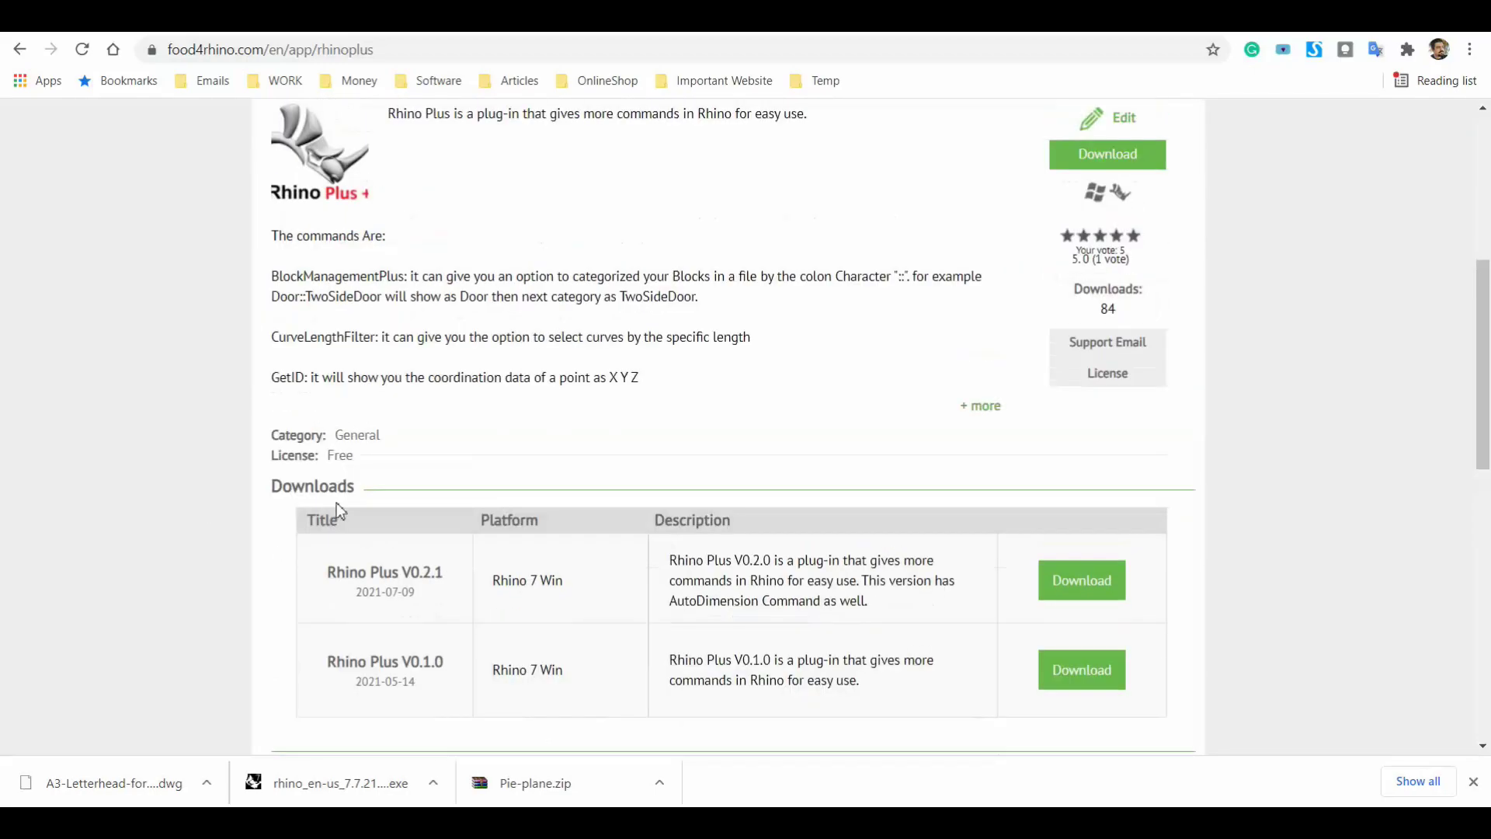
click(981, 406)
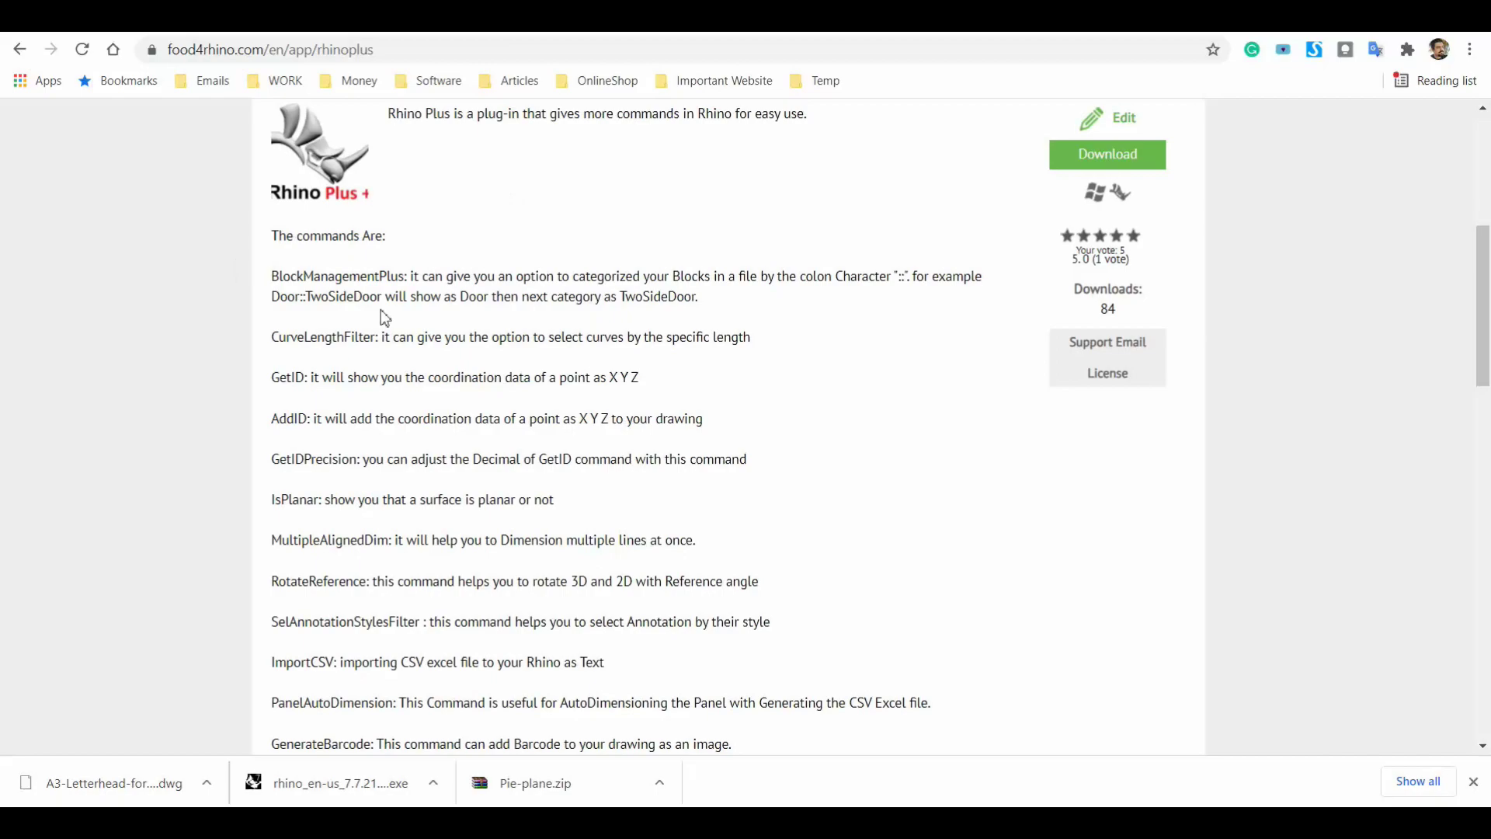
scroll(151, 130, up, 3)
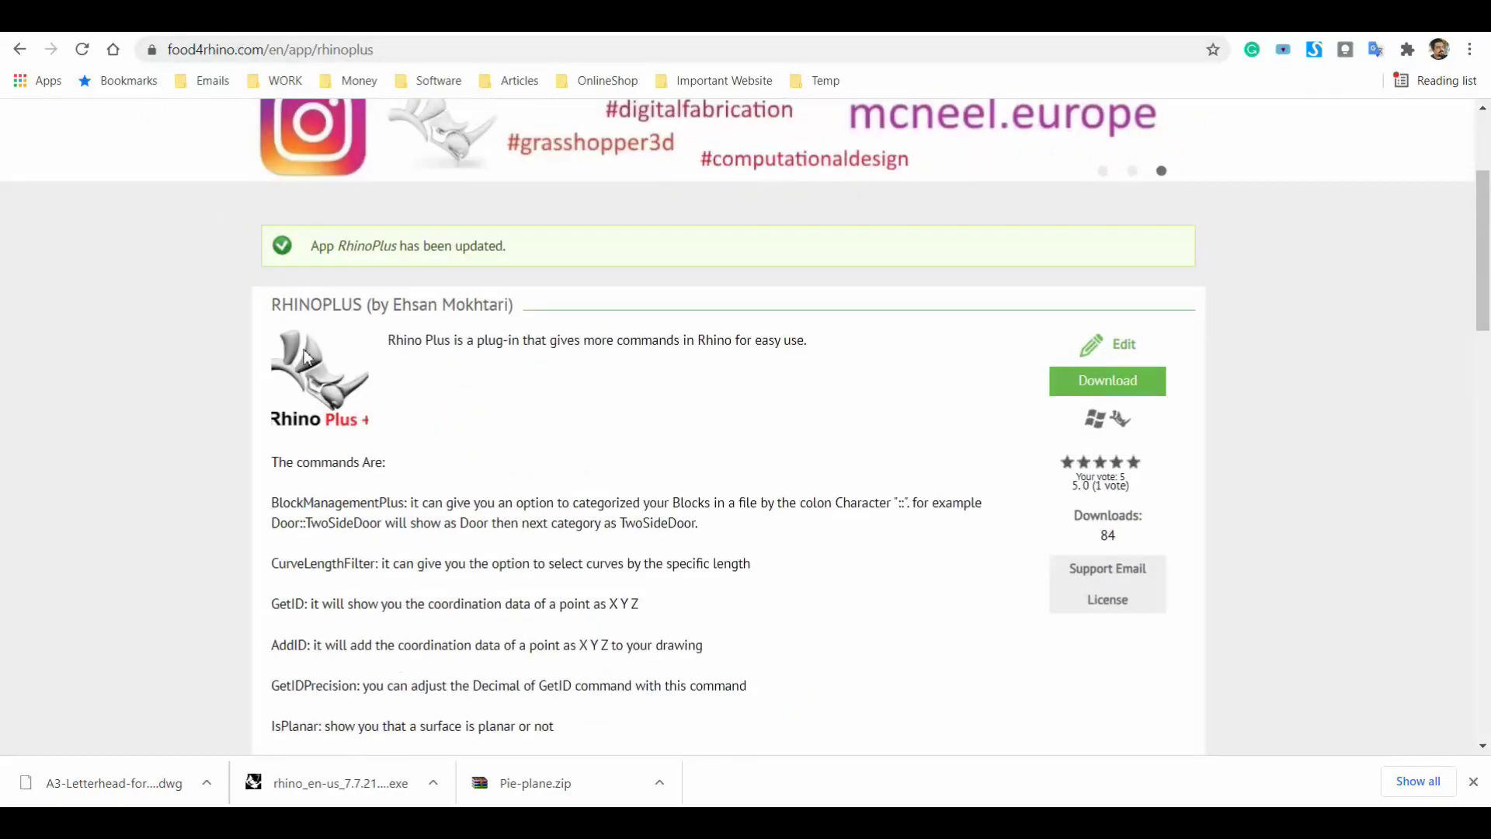
double_click(307, 306)
click(158, 414)
scroll(443, 463, down, 3)
scroll(743, 417, down, 10)
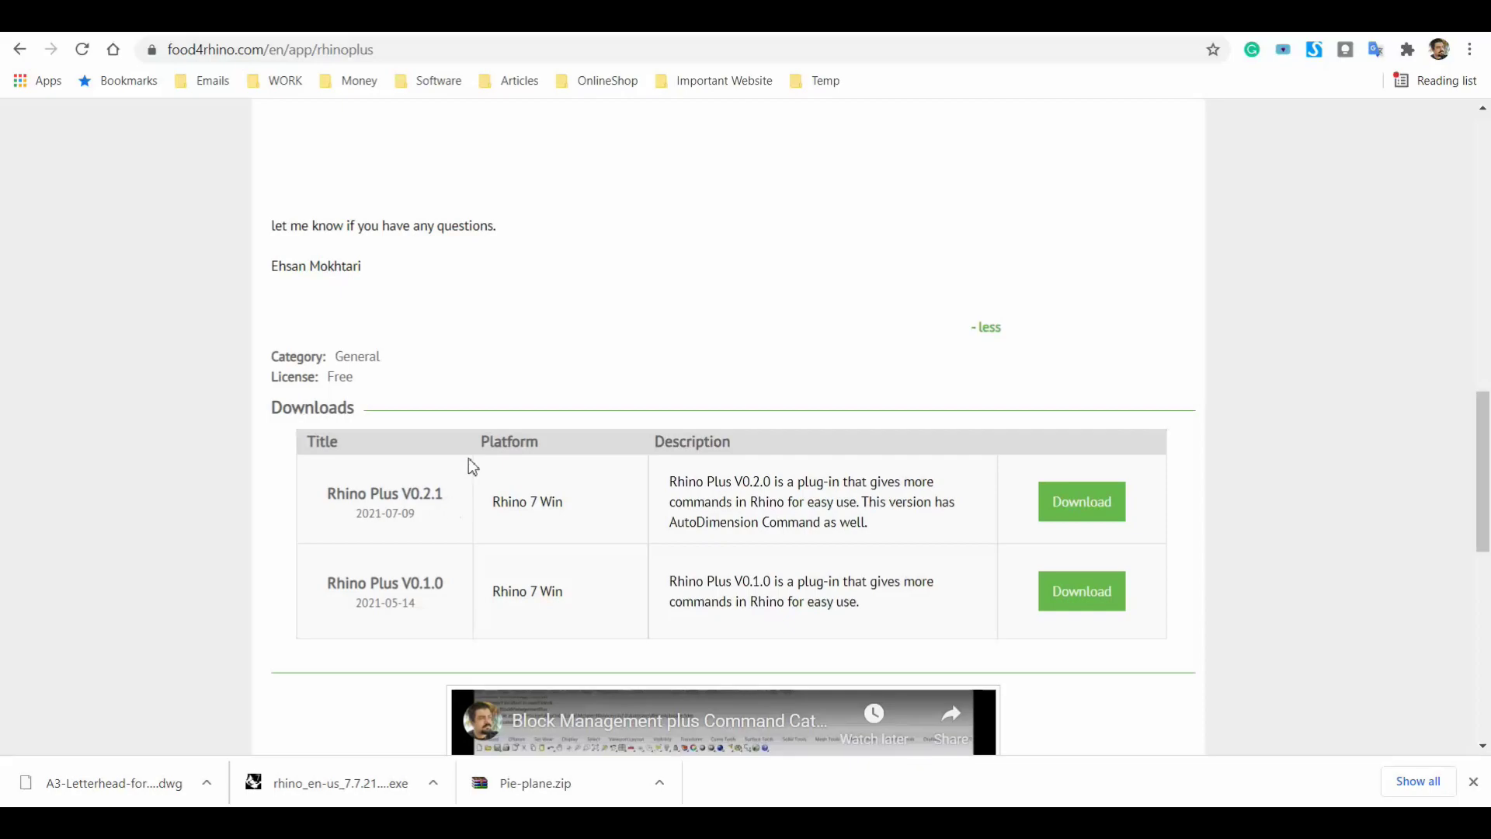
scroll(489, 432, up, 6)
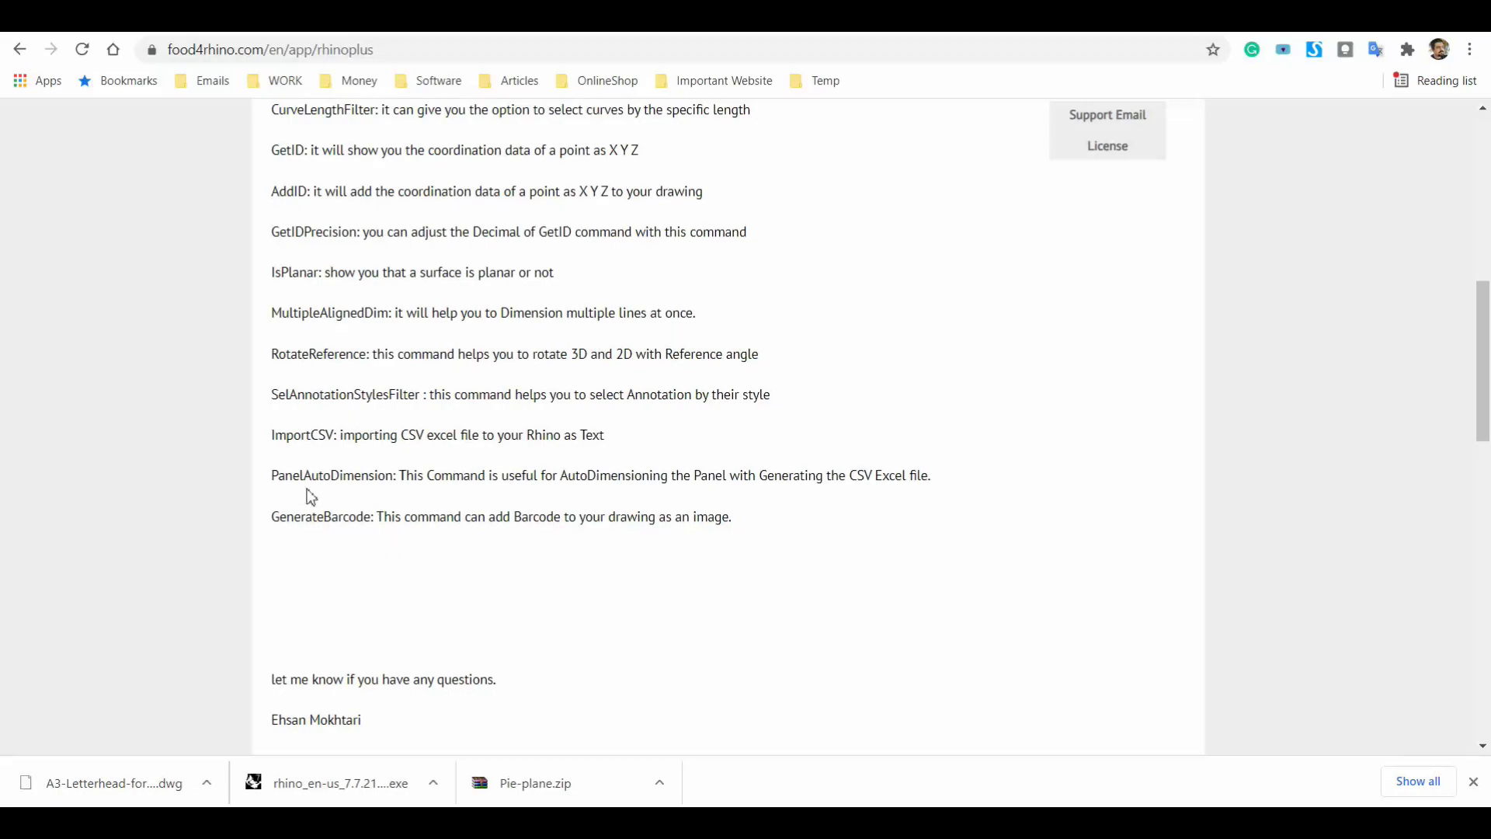
- Read the descriptions of the PanelAutoDimension and ImportCSV commands in the plug-in's command list
drag(304, 475, 394, 476)
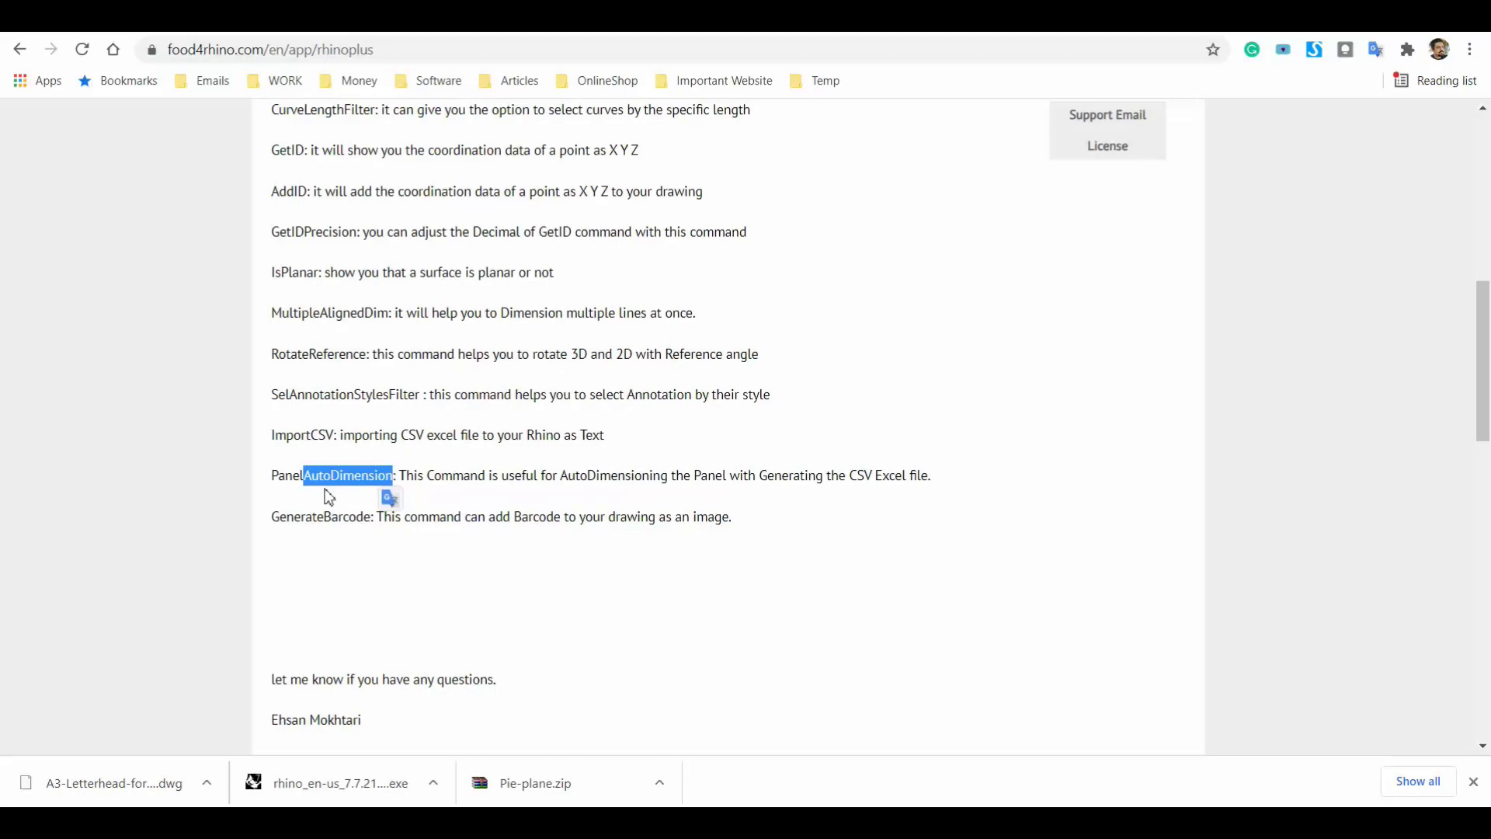
double_click(289, 433)
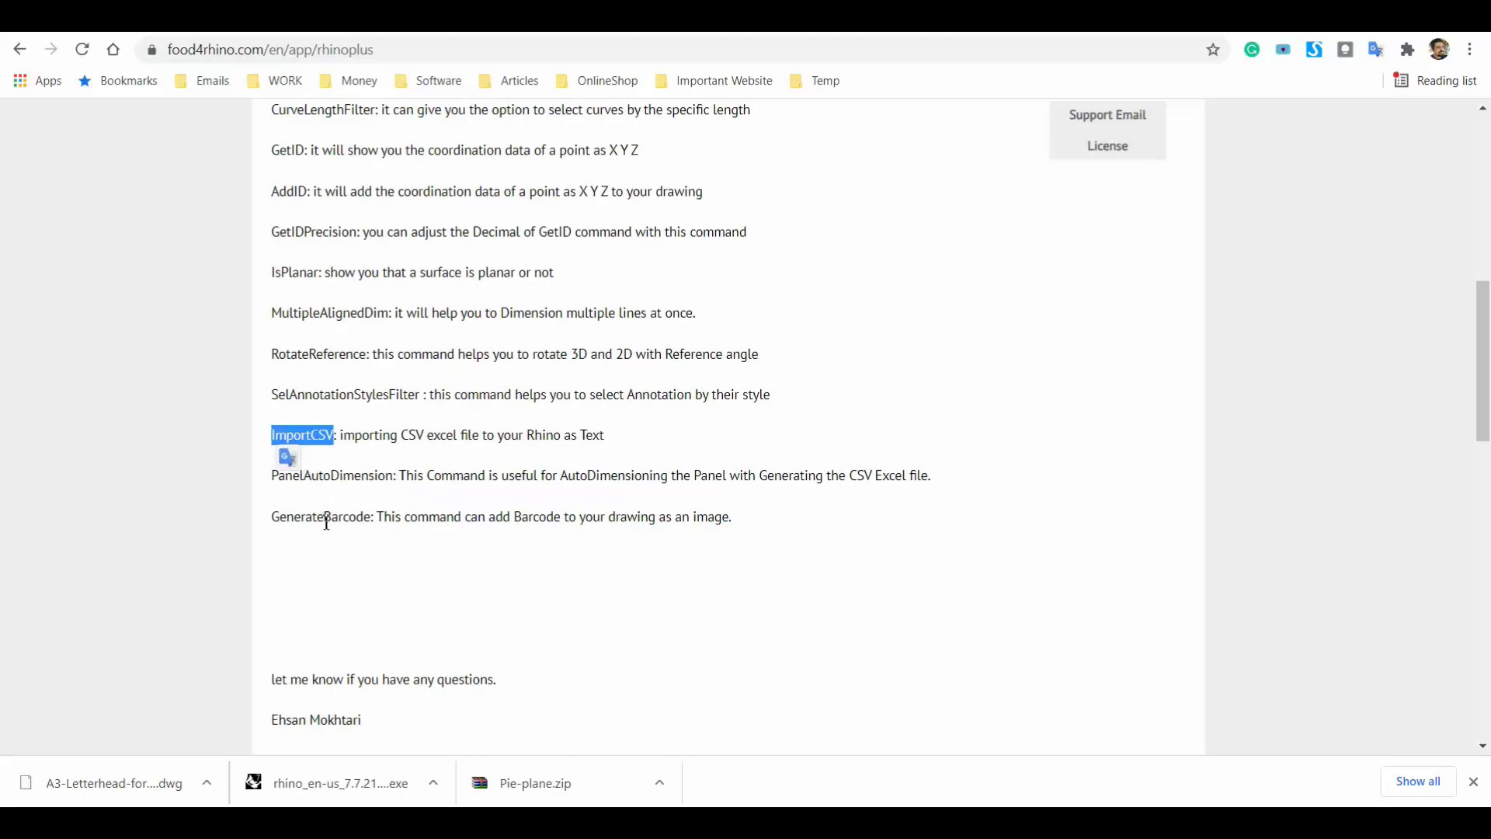
click(350, 476)
double_click(349, 476)
double_click(310, 439)
click(356, 499)
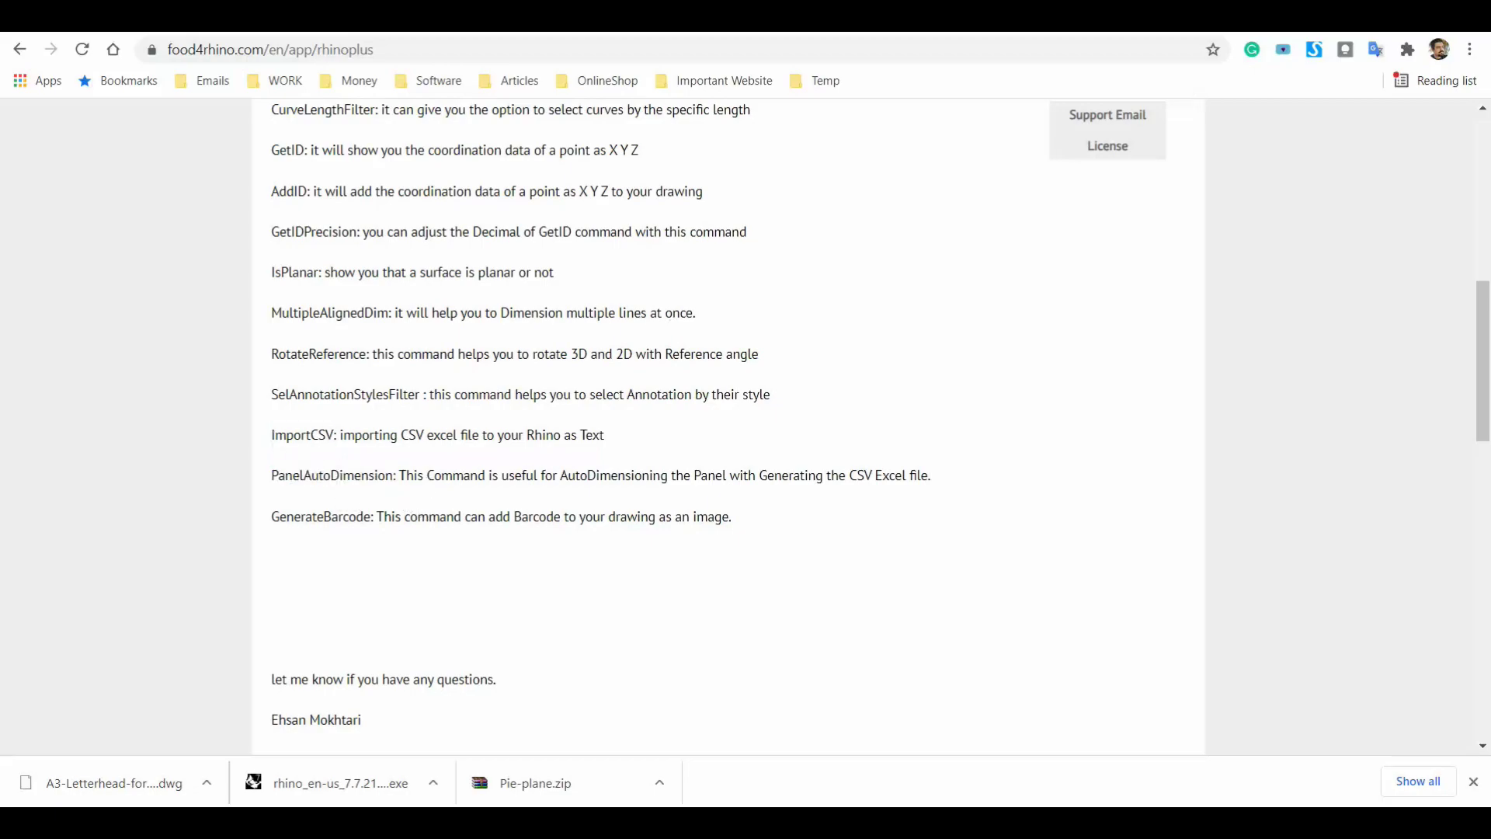
- Switch to Rhino and examine the closed panel curves inside the row of drawing frames in the Top view
click(1376, 14)
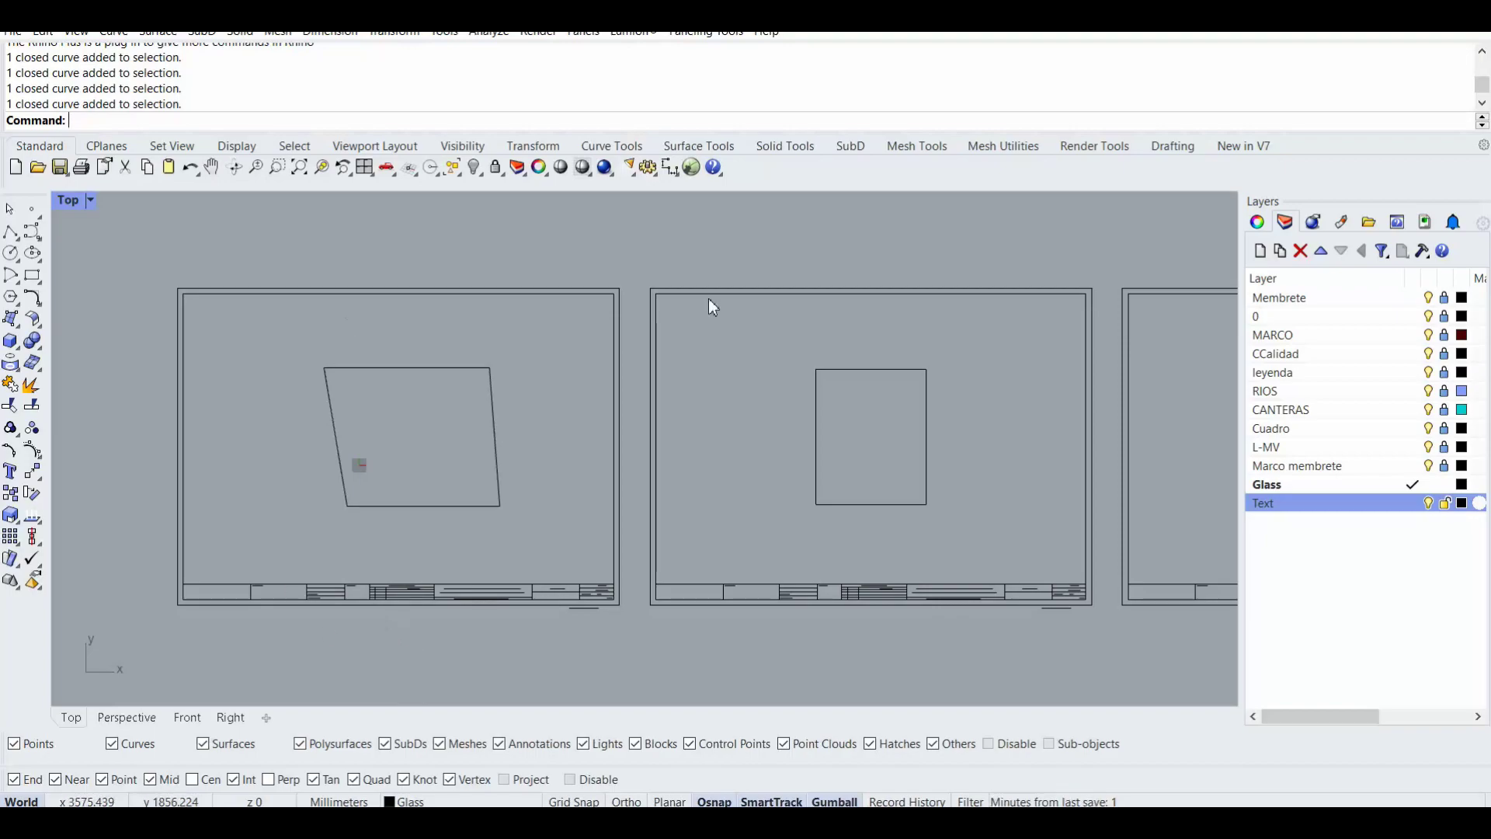
drag(523, 359, 391, 473)
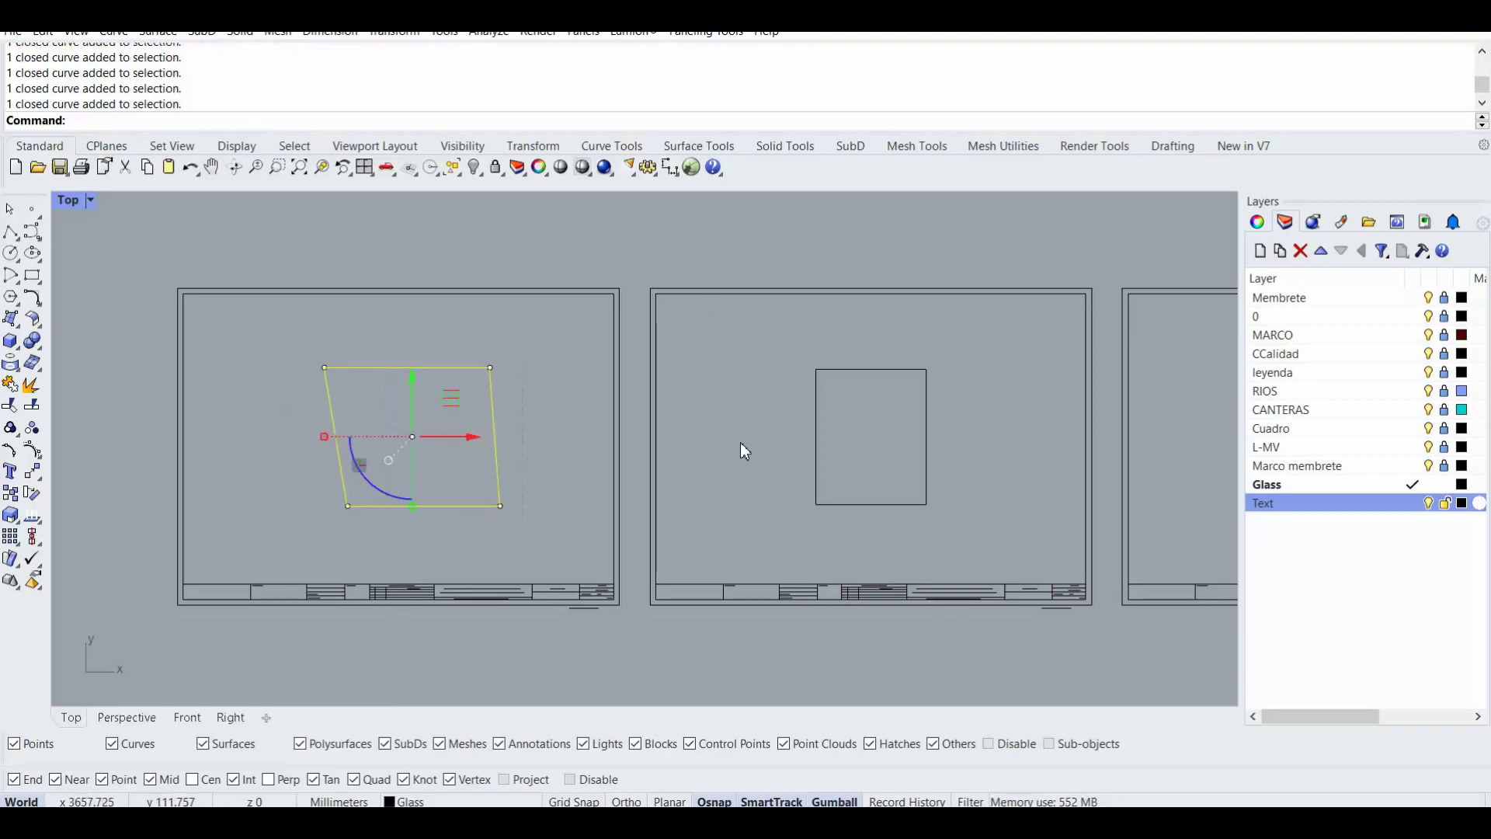
drag(977, 358, 860, 457)
right_drag(954, 460, 655, 485)
click(1125, 393)
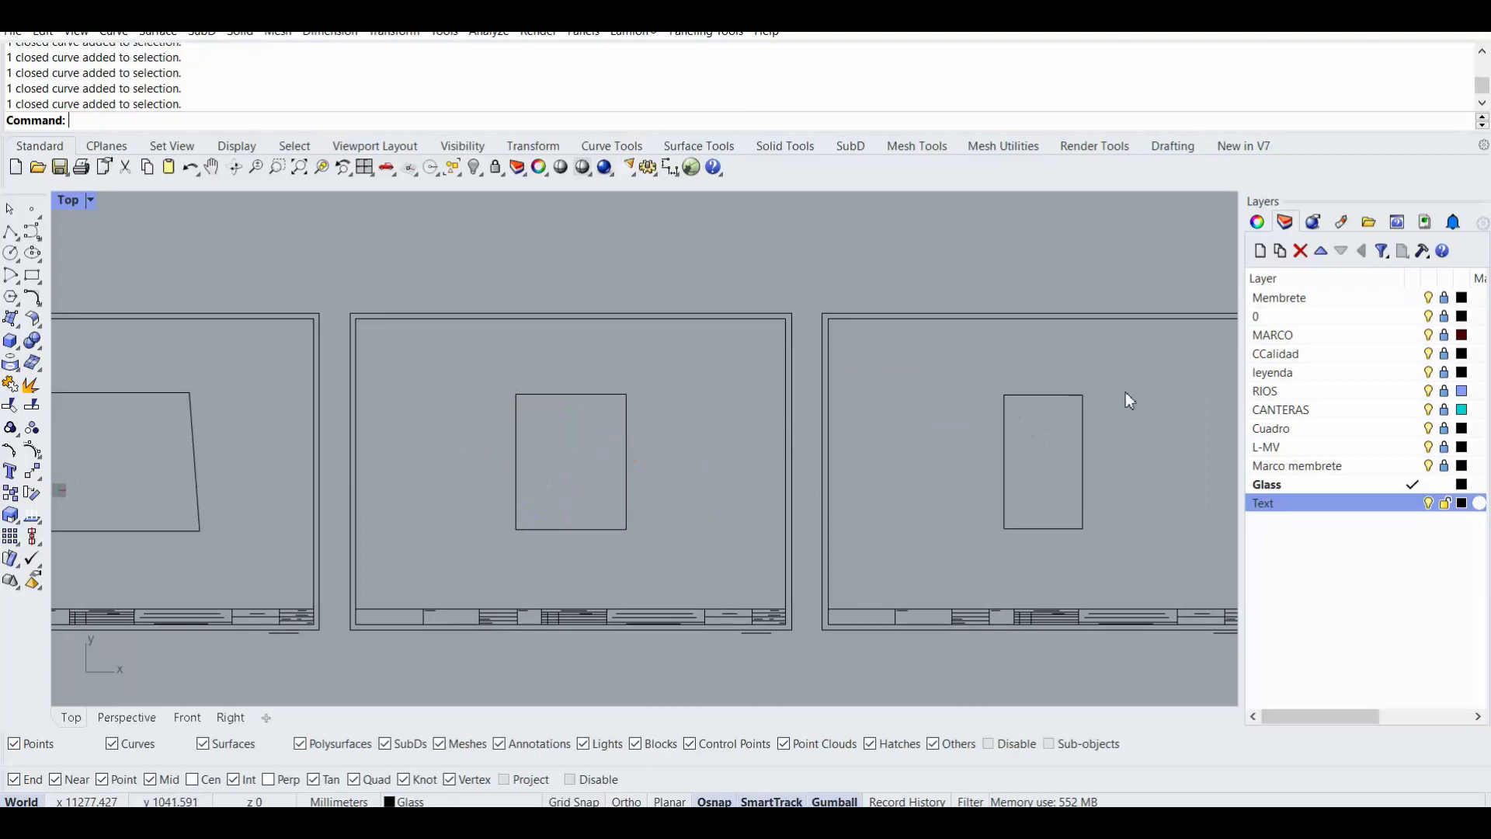
scroll(1126, 393, down, 8)
right_drag(1126, 393, 779, 412)
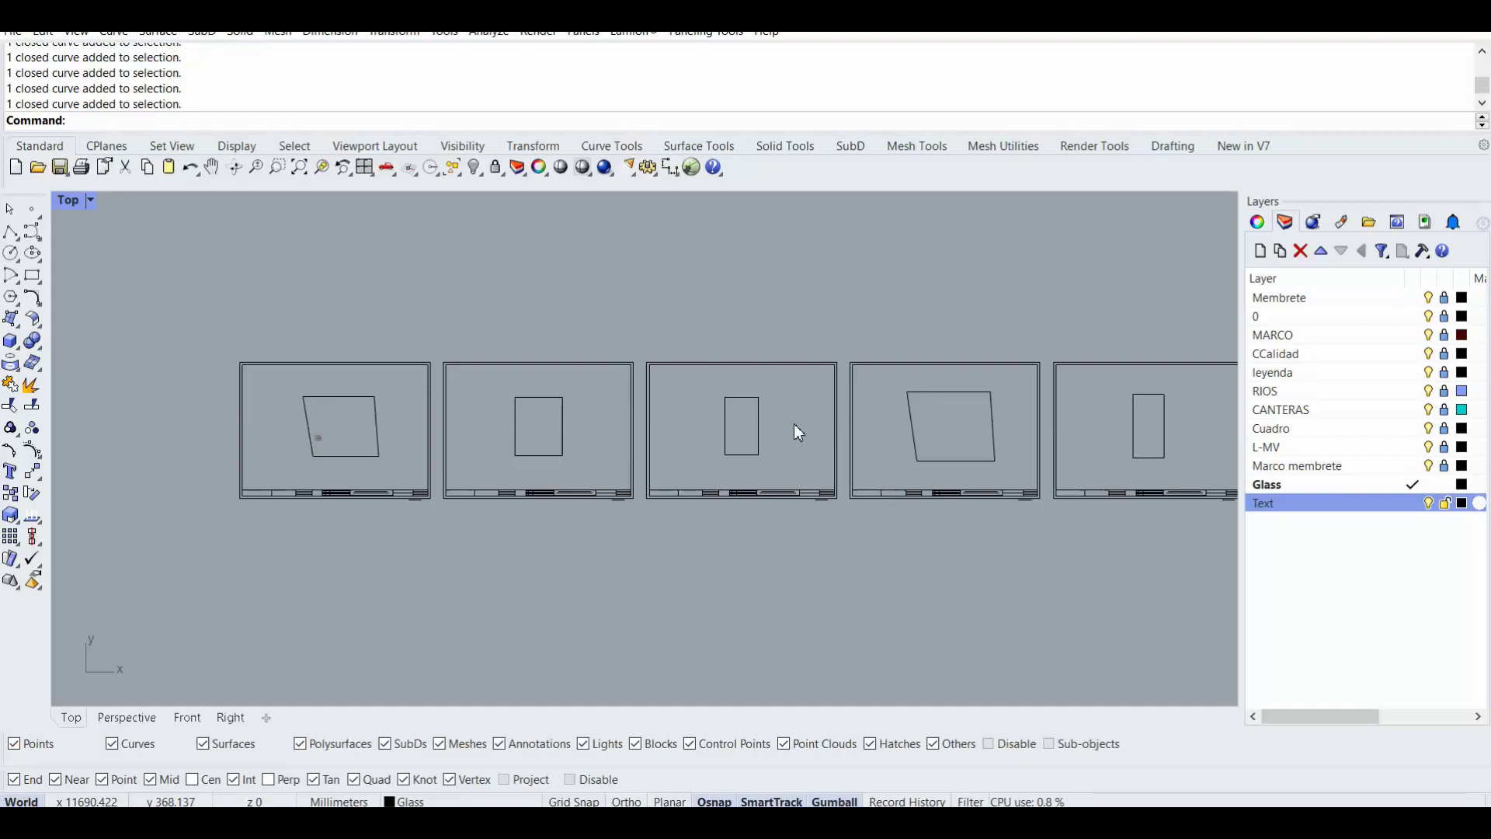
scroll(777, 382, up, 3)
drag(785, 376, 678, 485)
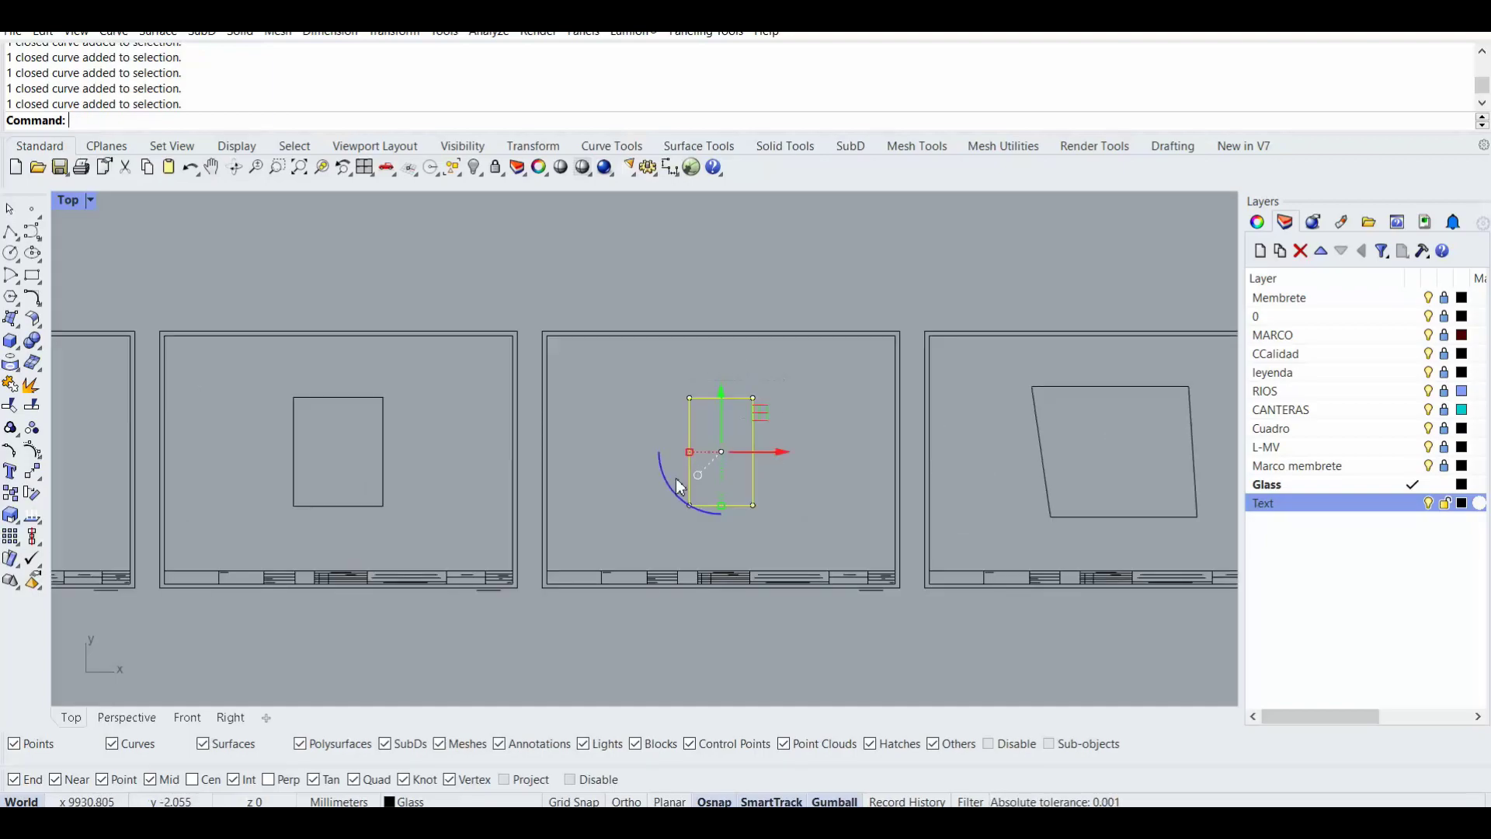
click(629, 483)
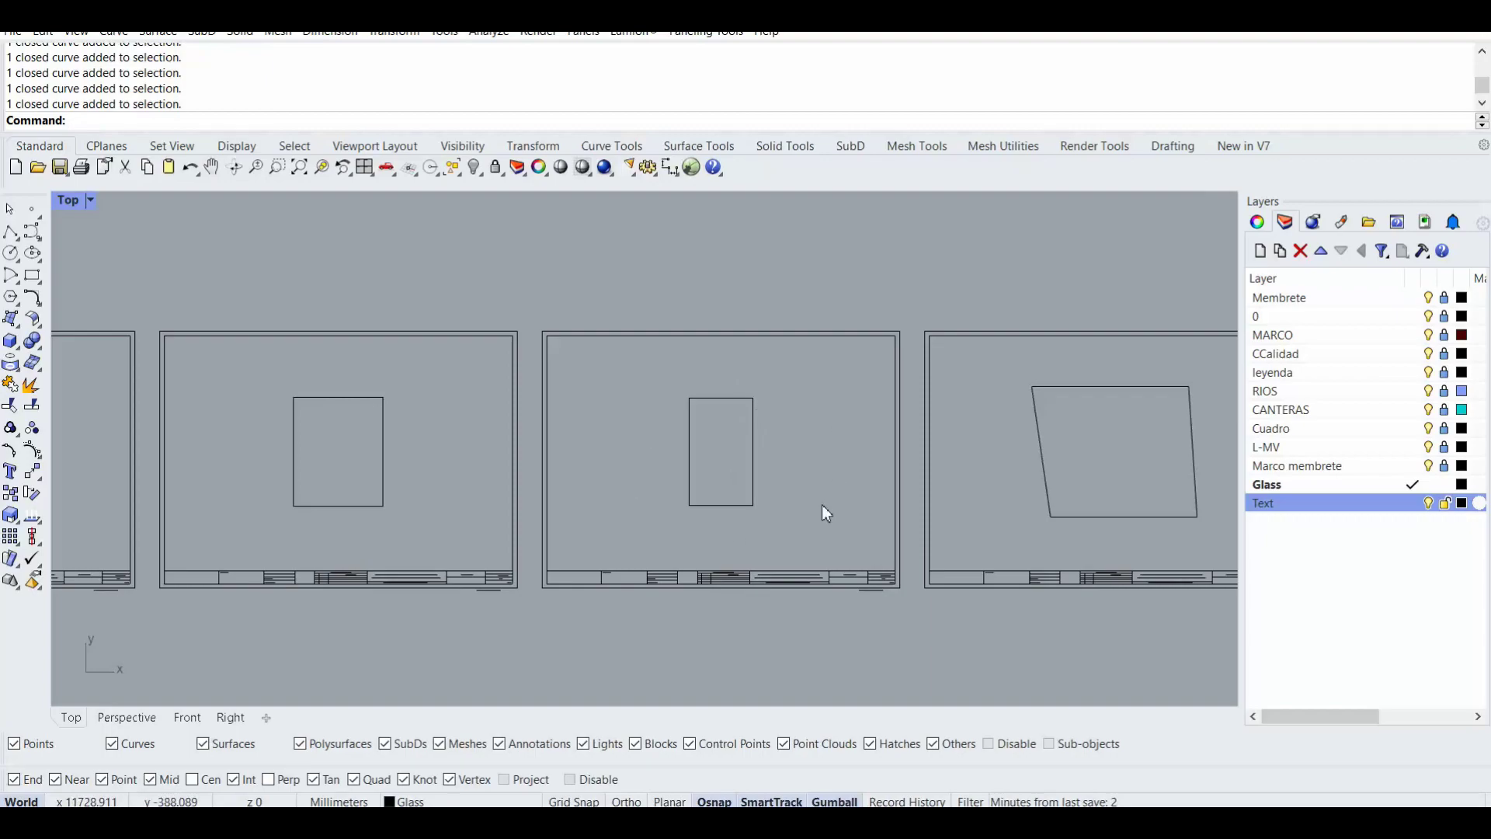
right_drag(443, 509, 715, 483)
drag(645, 352, 459, 542)
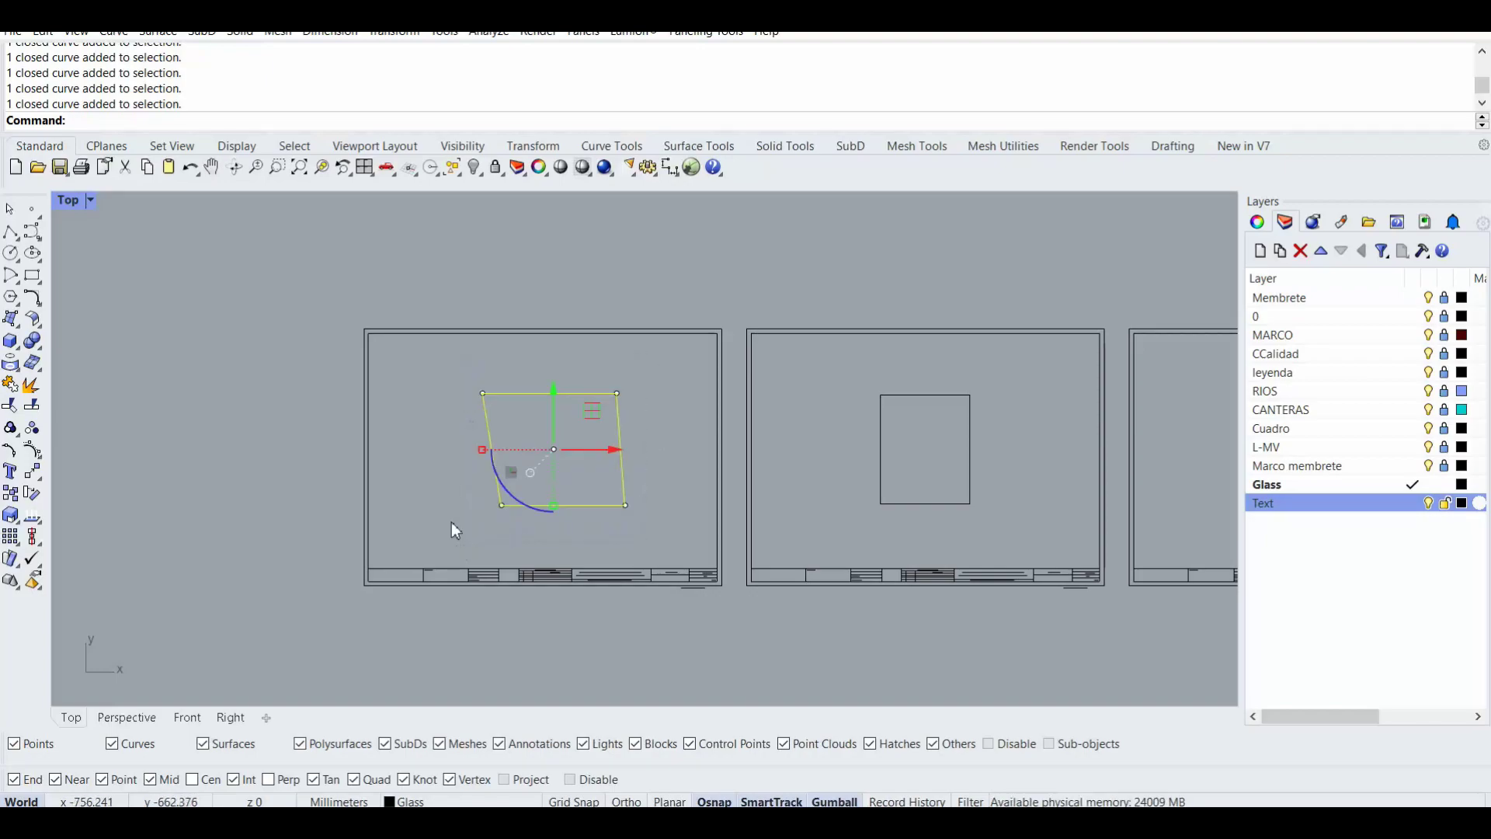
click(454, 524)
click(327, 33)
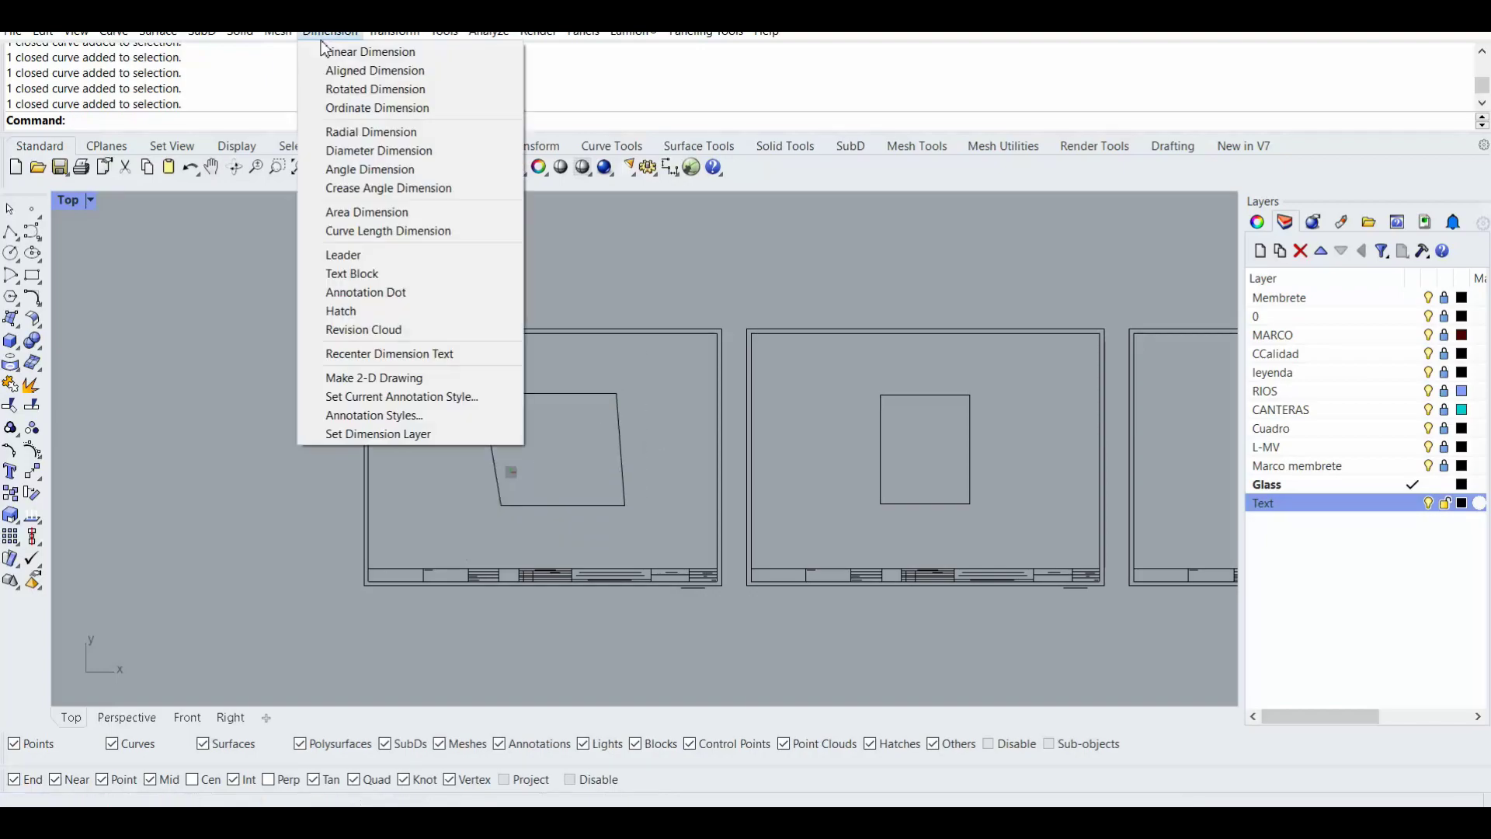
click(651, 442)
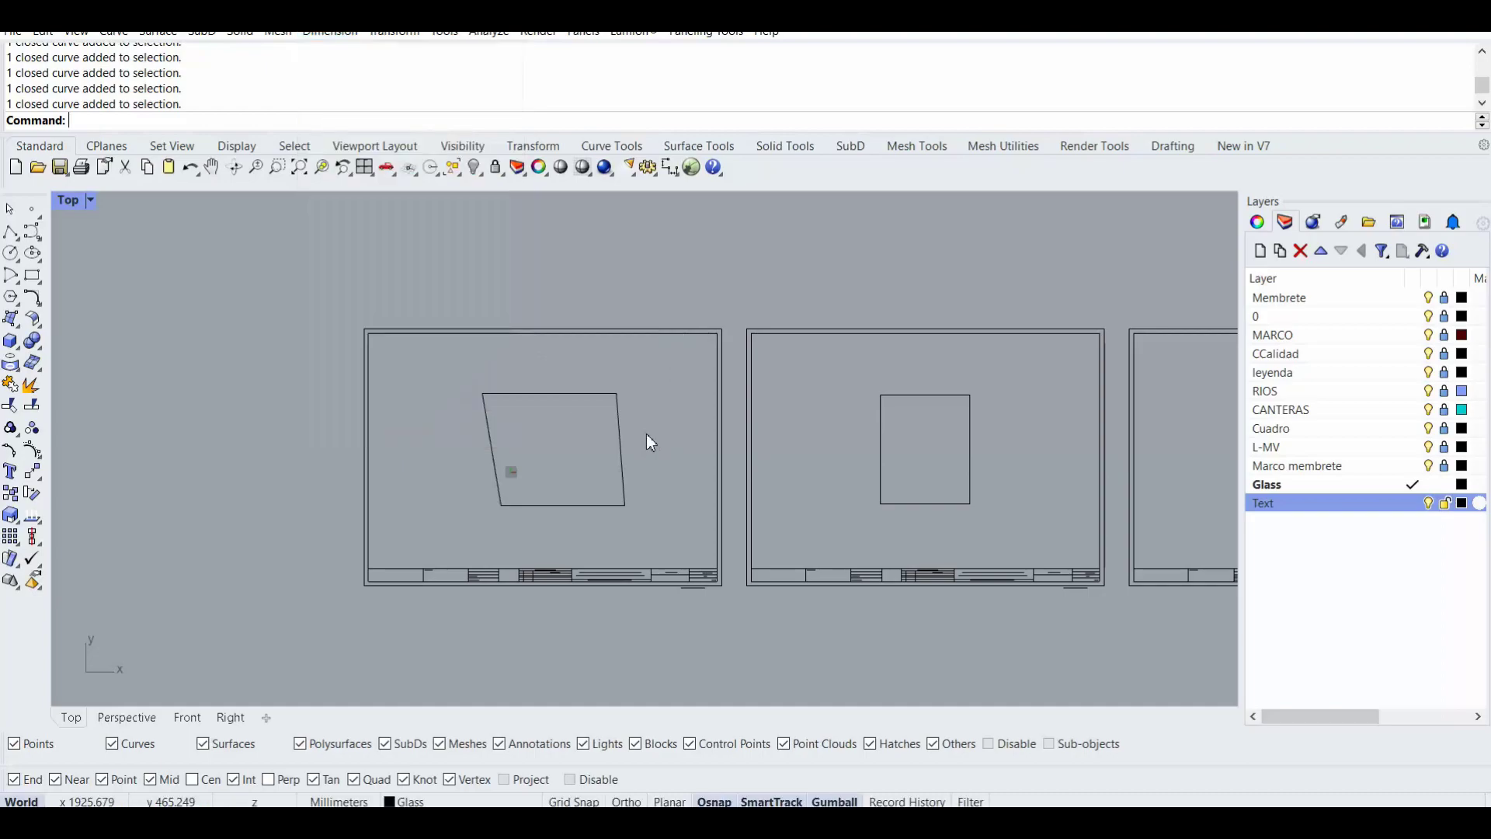
scroll(623, 408, down, 2)
right_drag(623, 408, 564, 403)
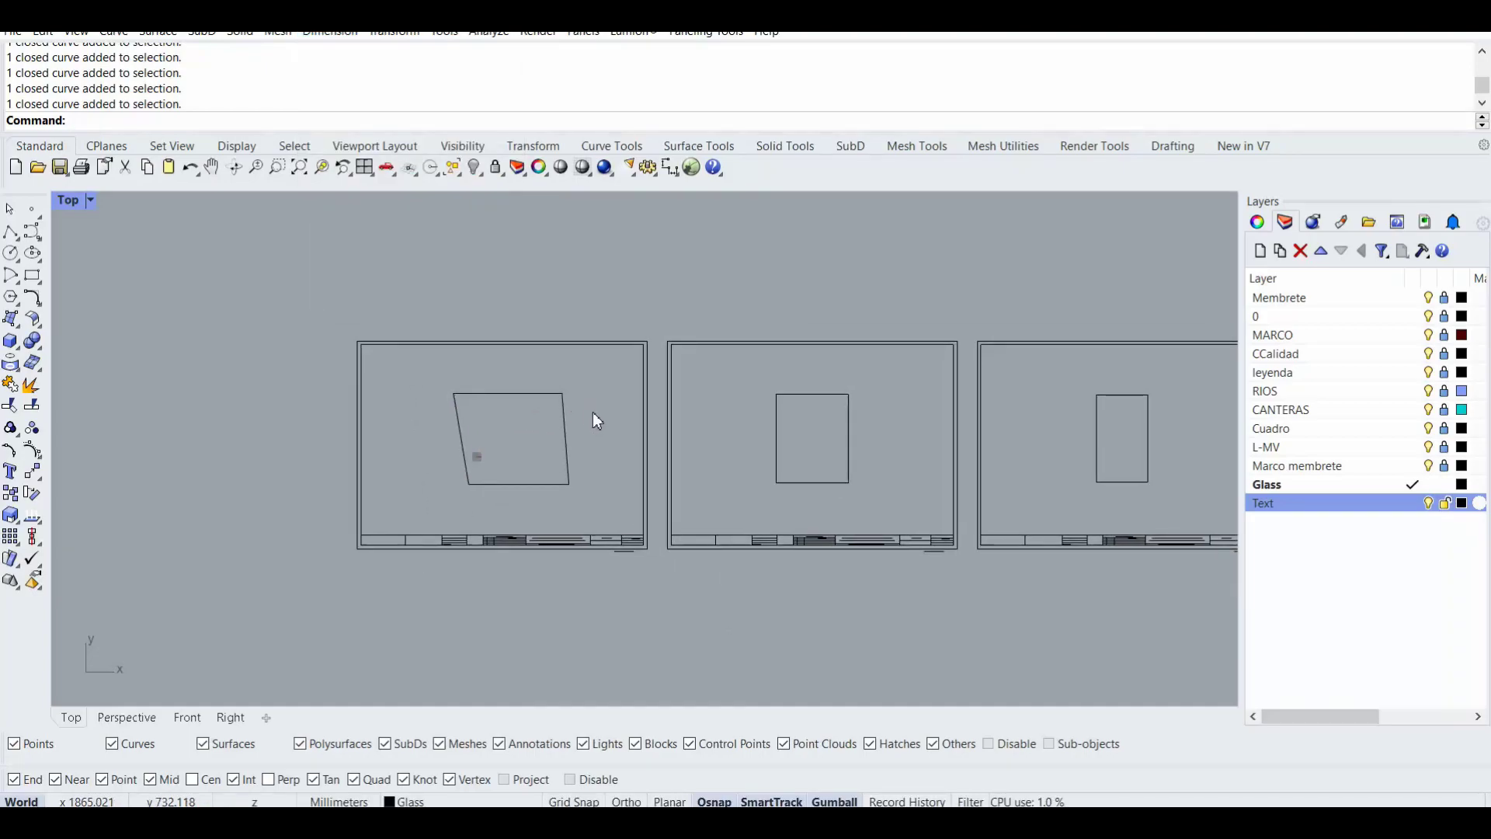
scroll(594, 412, up, 2)
right_drag(576, 413, 476, 427)
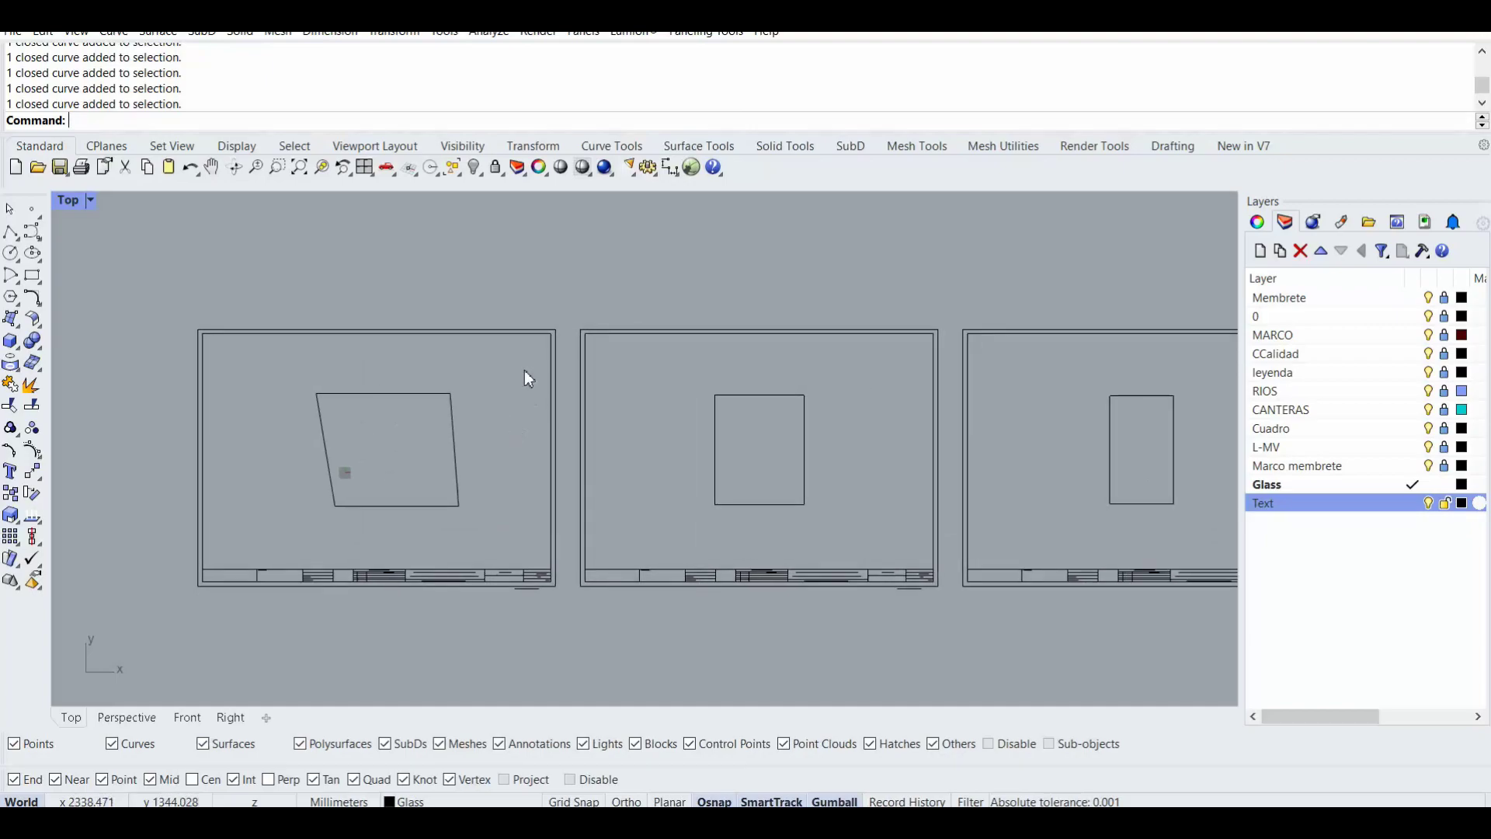
scroll(524, 371, down, 2)
right_drag(523, 371, 524, 370)
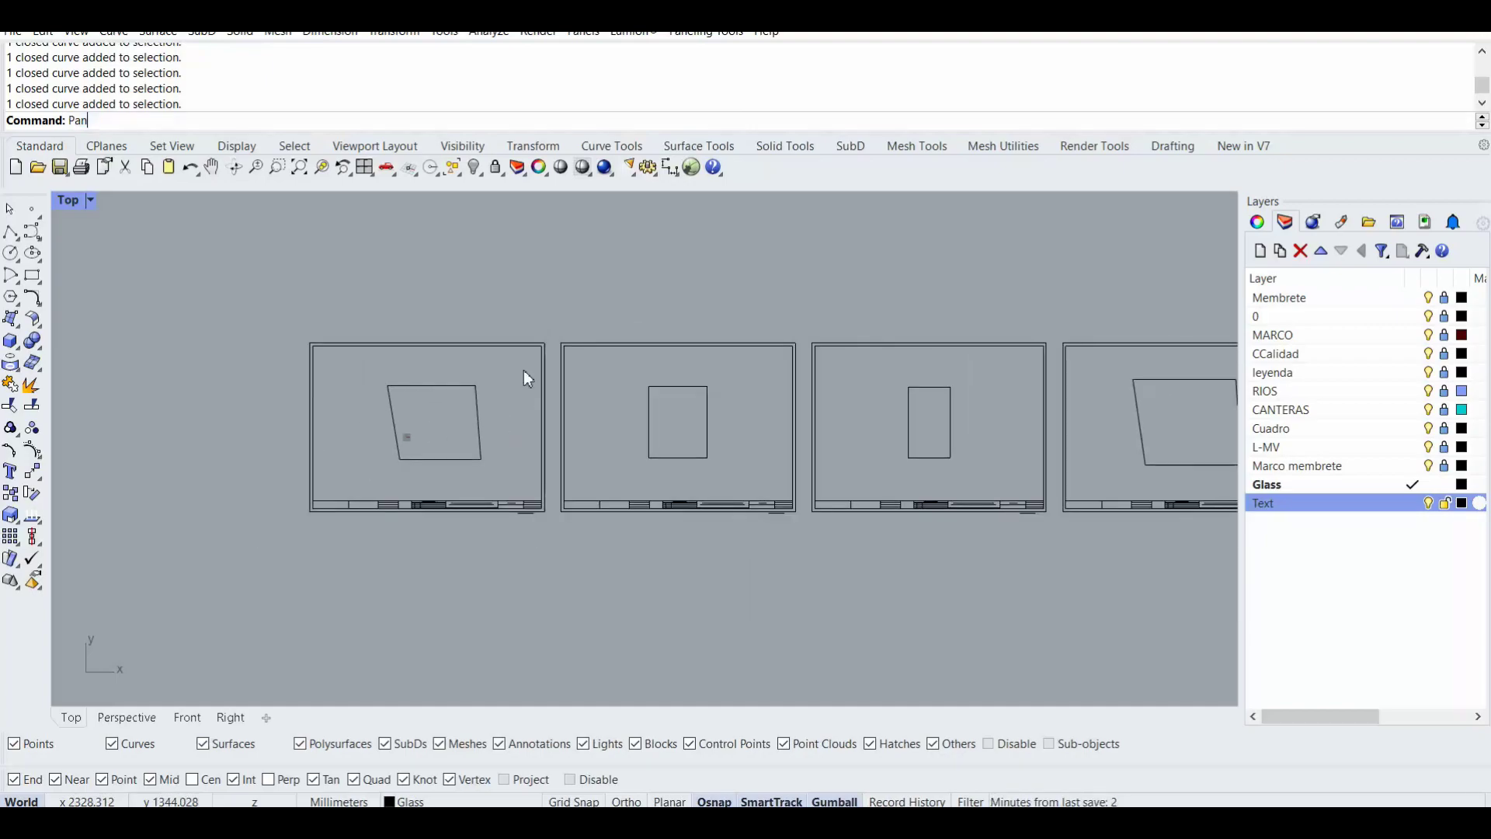
- Run PanelAutoDimension on all the panel curves in the row of drawing frames
text(elAutoDimension)
key(Return)
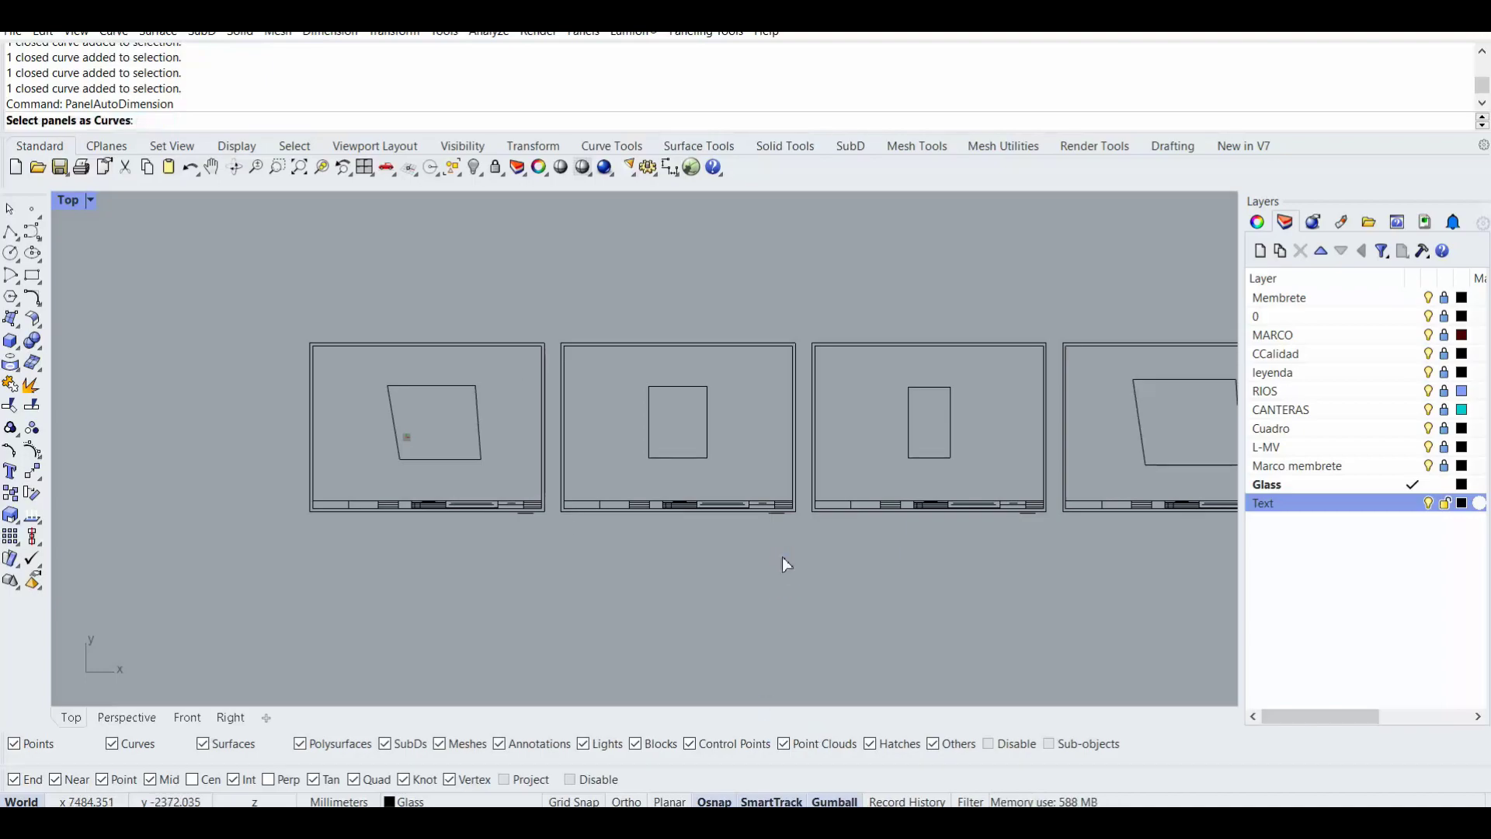
scroll(359, 350, down, 5)
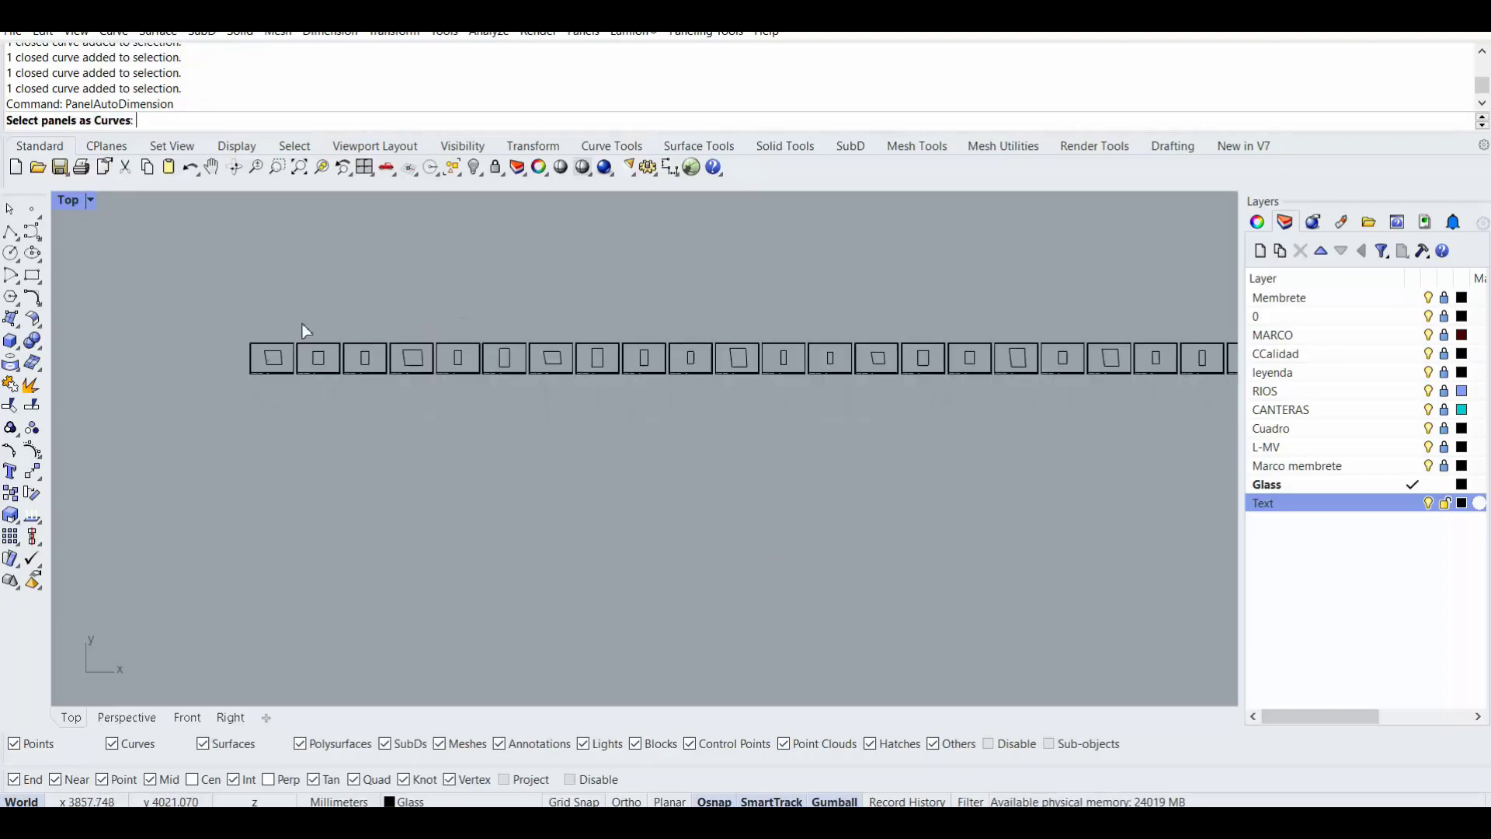
scroll(288, 325, down, 2)
drag(180, 296, 888, 405)
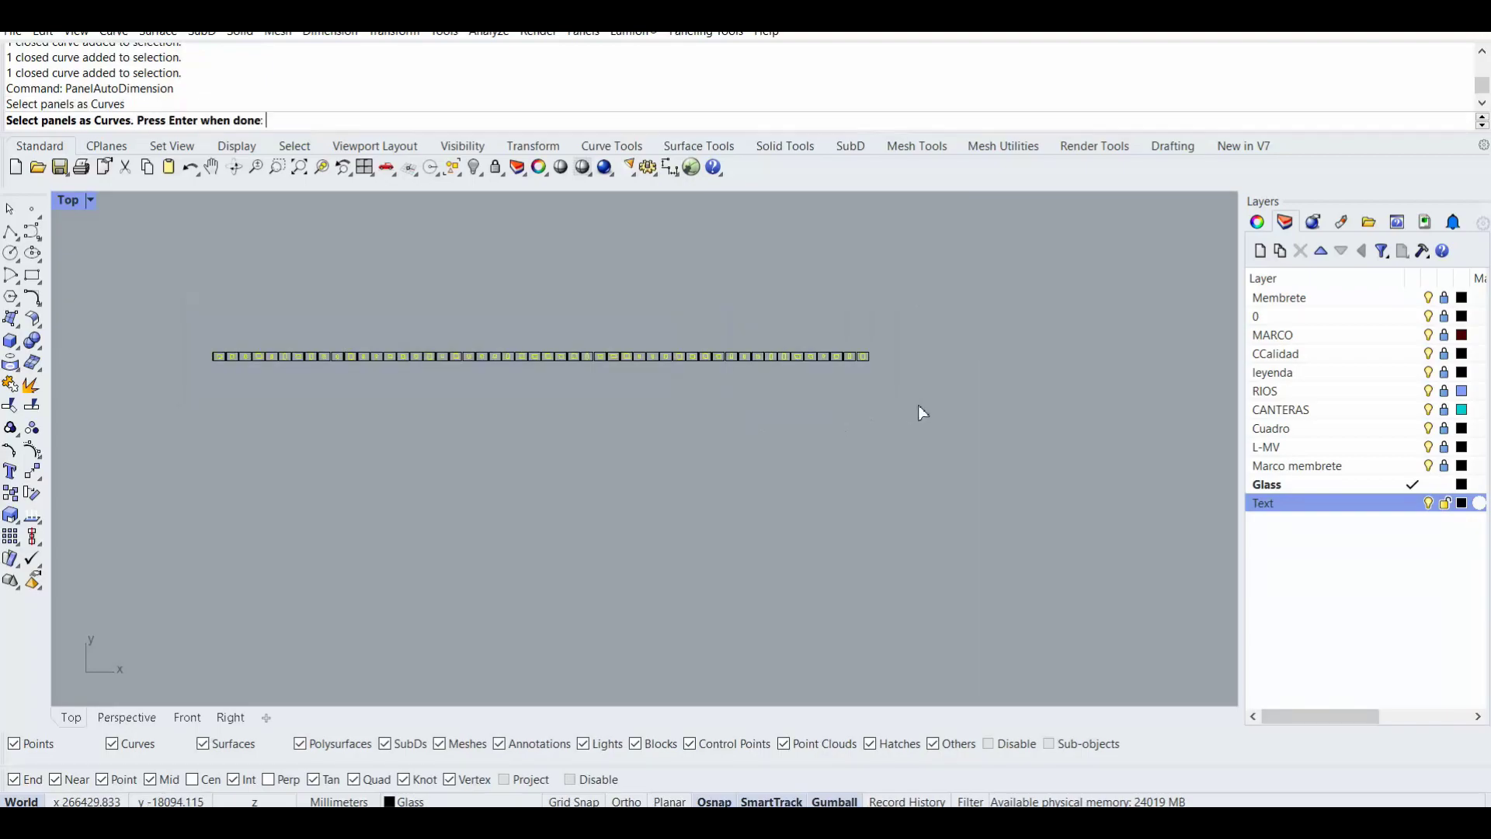
scroll(299, 357, up, 10)
right_drag(370, 432, 414, 433)
scroll(500, 407, up, 5)
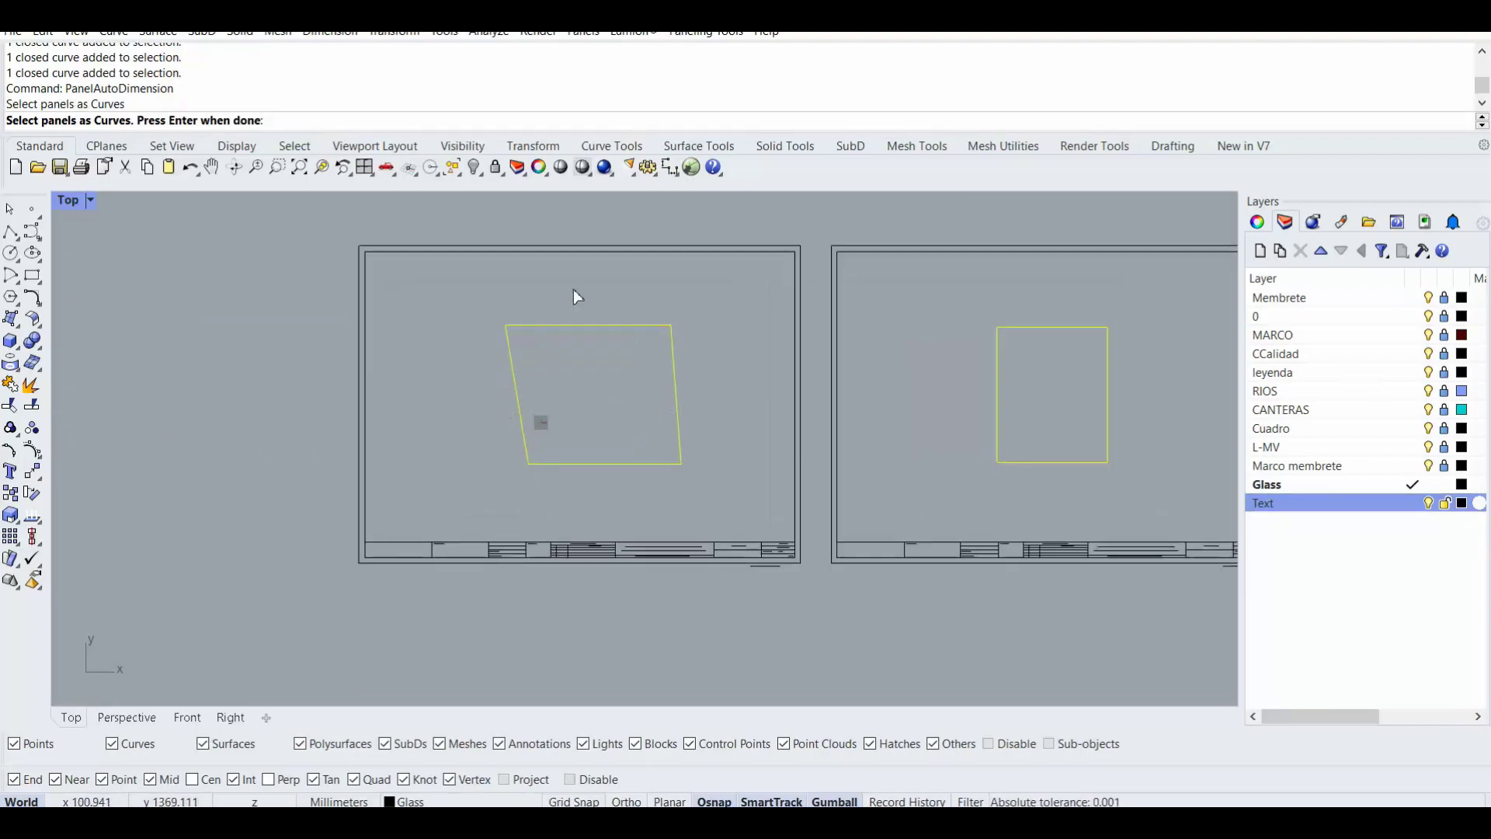
right_drag(682, 373, 548, 409)
scroll(551, 379, up, 2)
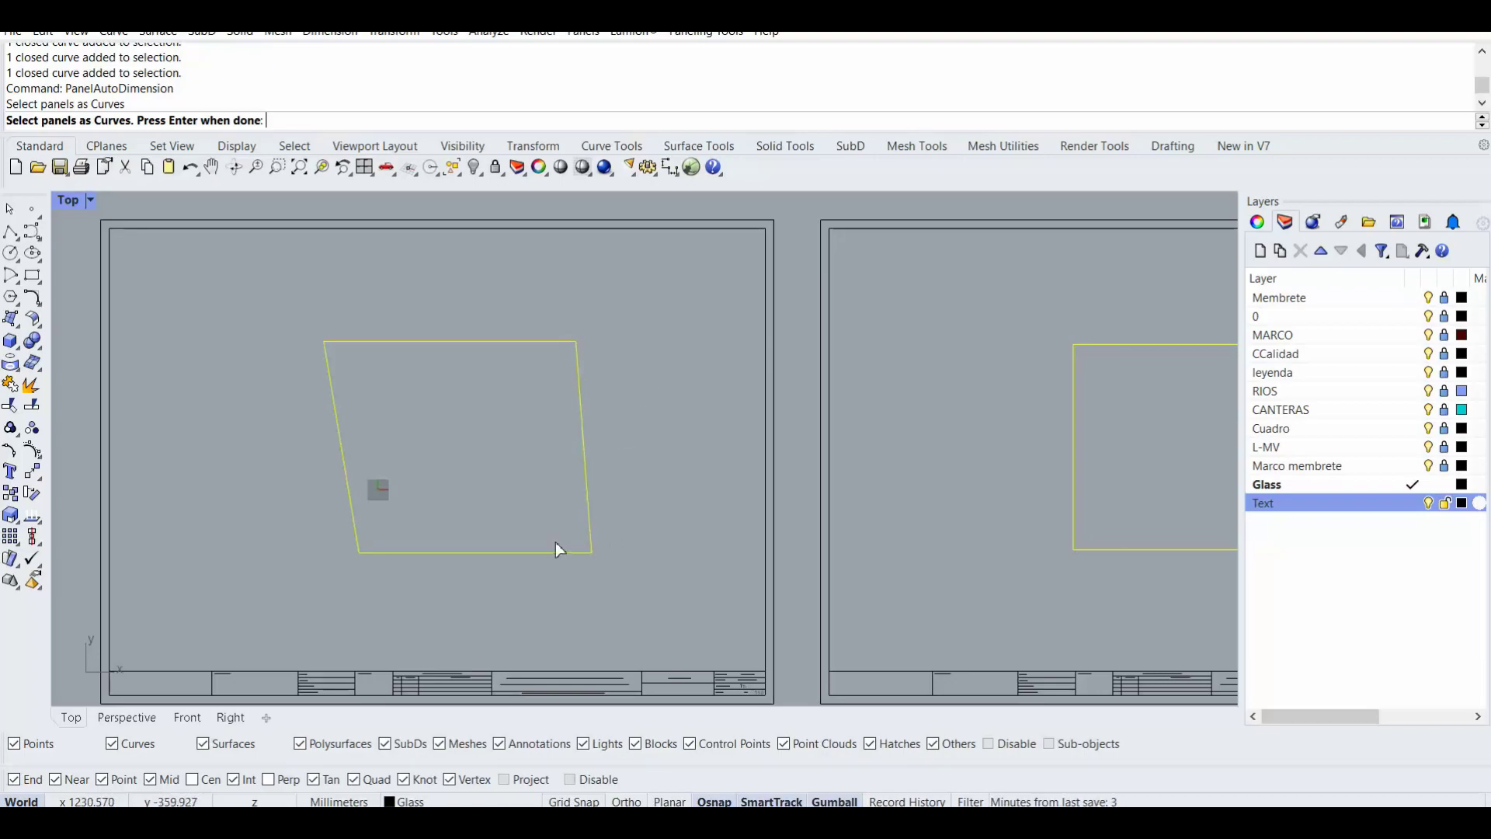
right_drag(556, 542, 602, 505)
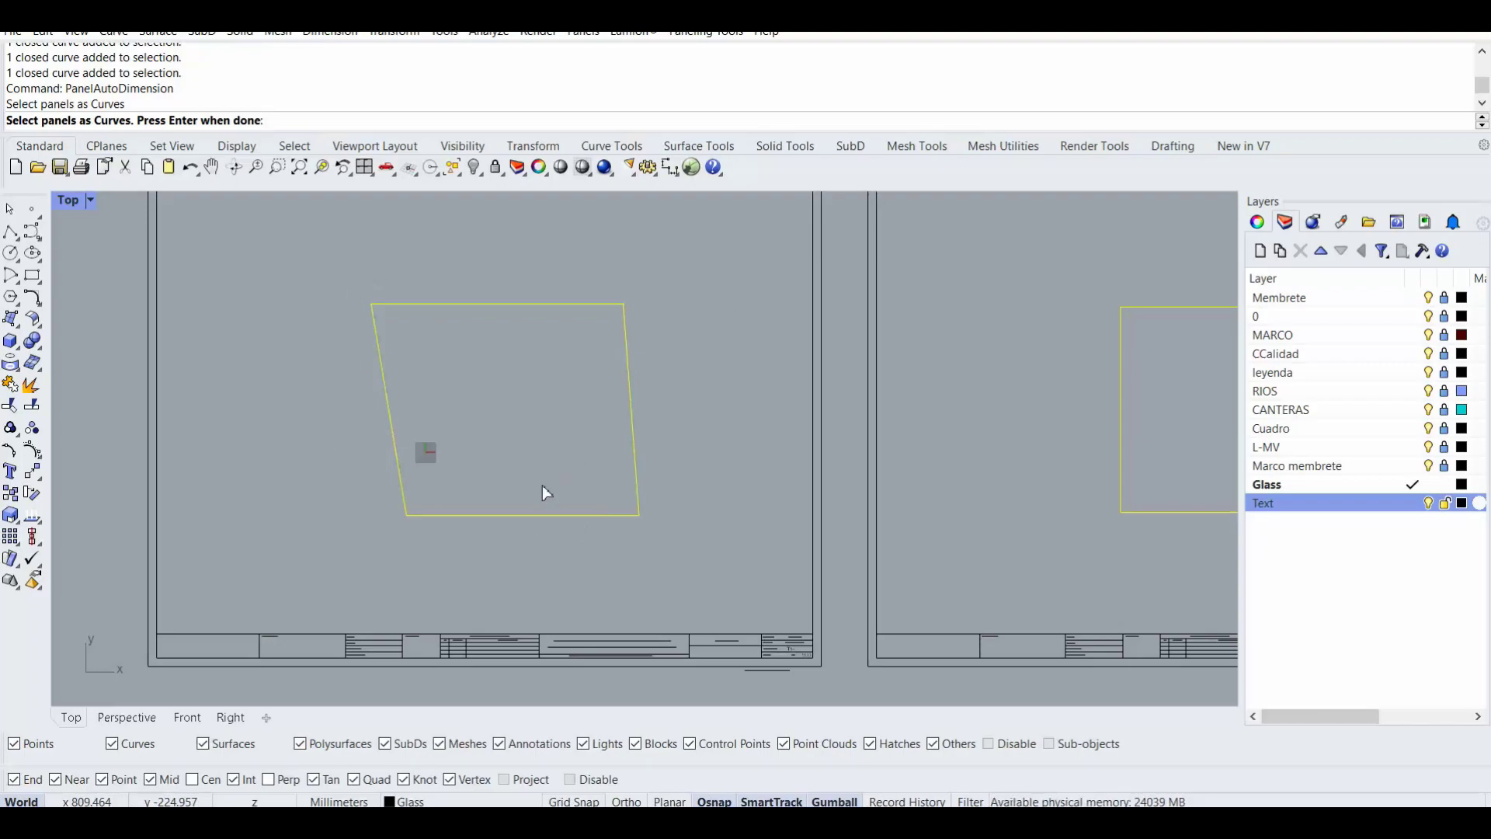
key(Return)
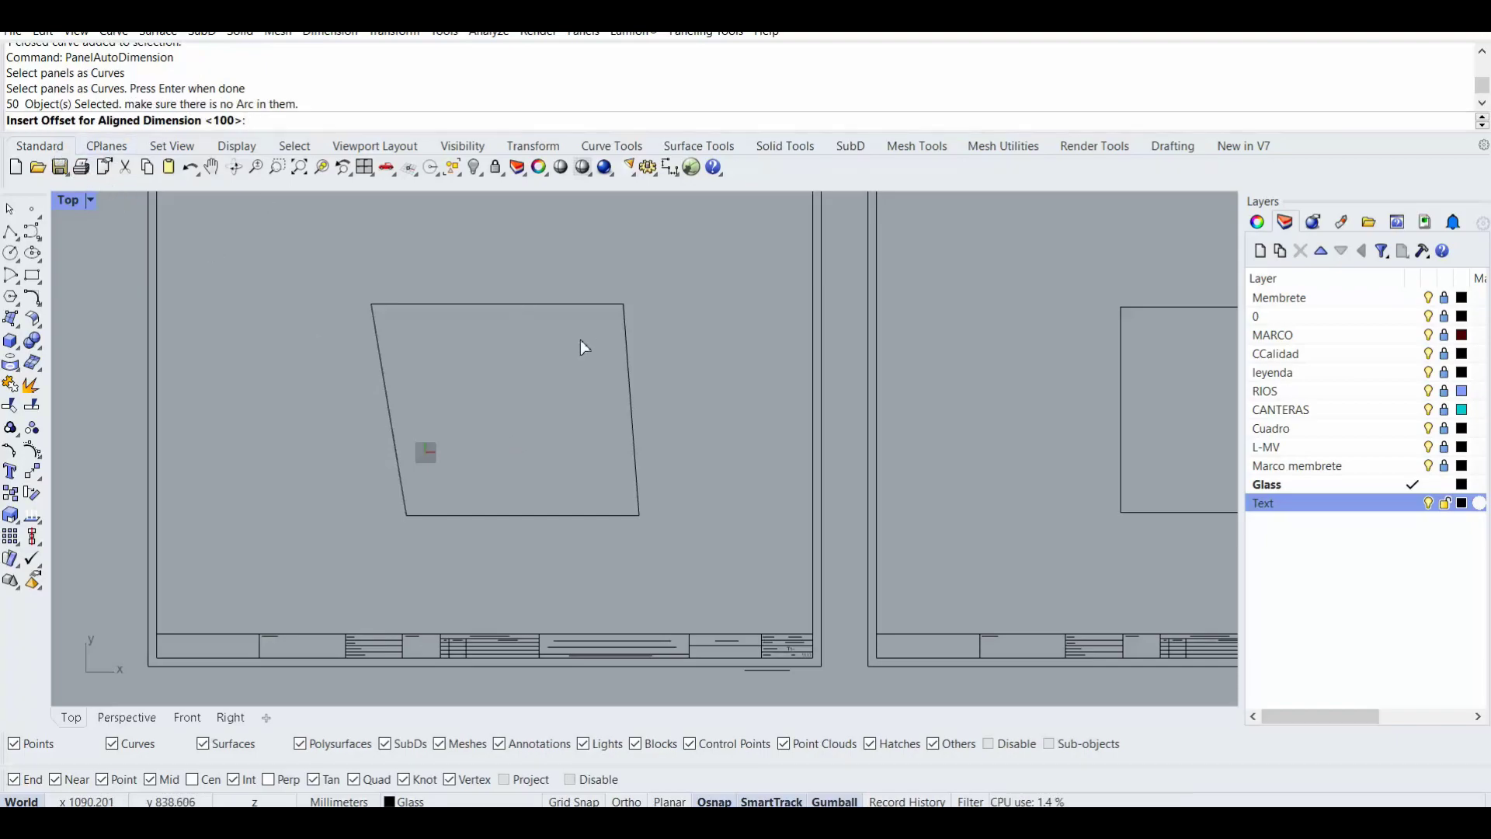
- Set the aligned dimension offset to 150, angular extension offset to 25, angular extension length to 400 and bounding rectangle dimension offset to 300
right_drag(546, 402, 522, 438)
right_drag(526, 331, 504, 423)
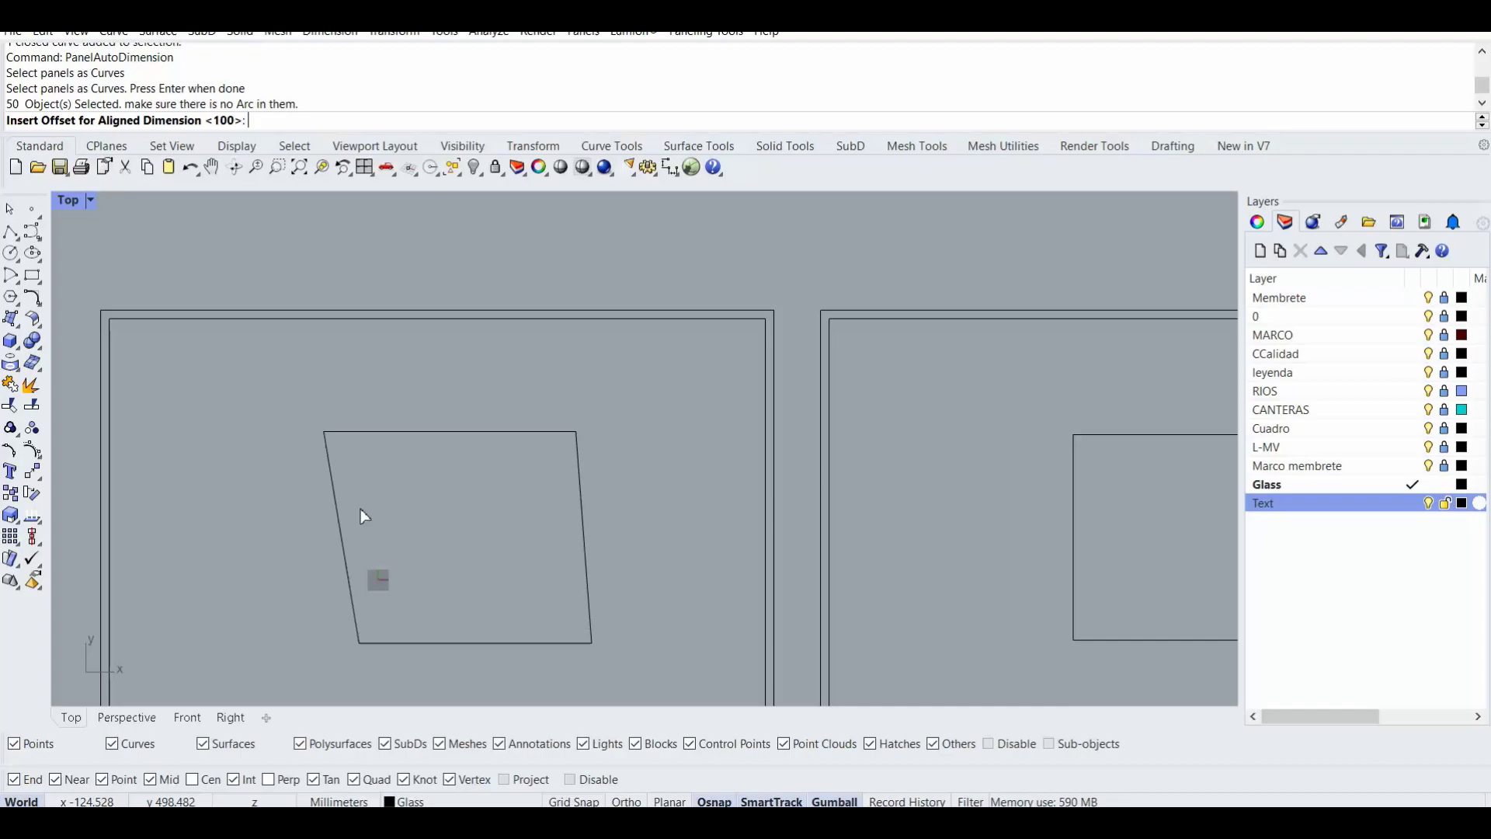
text(50)
key(Return)
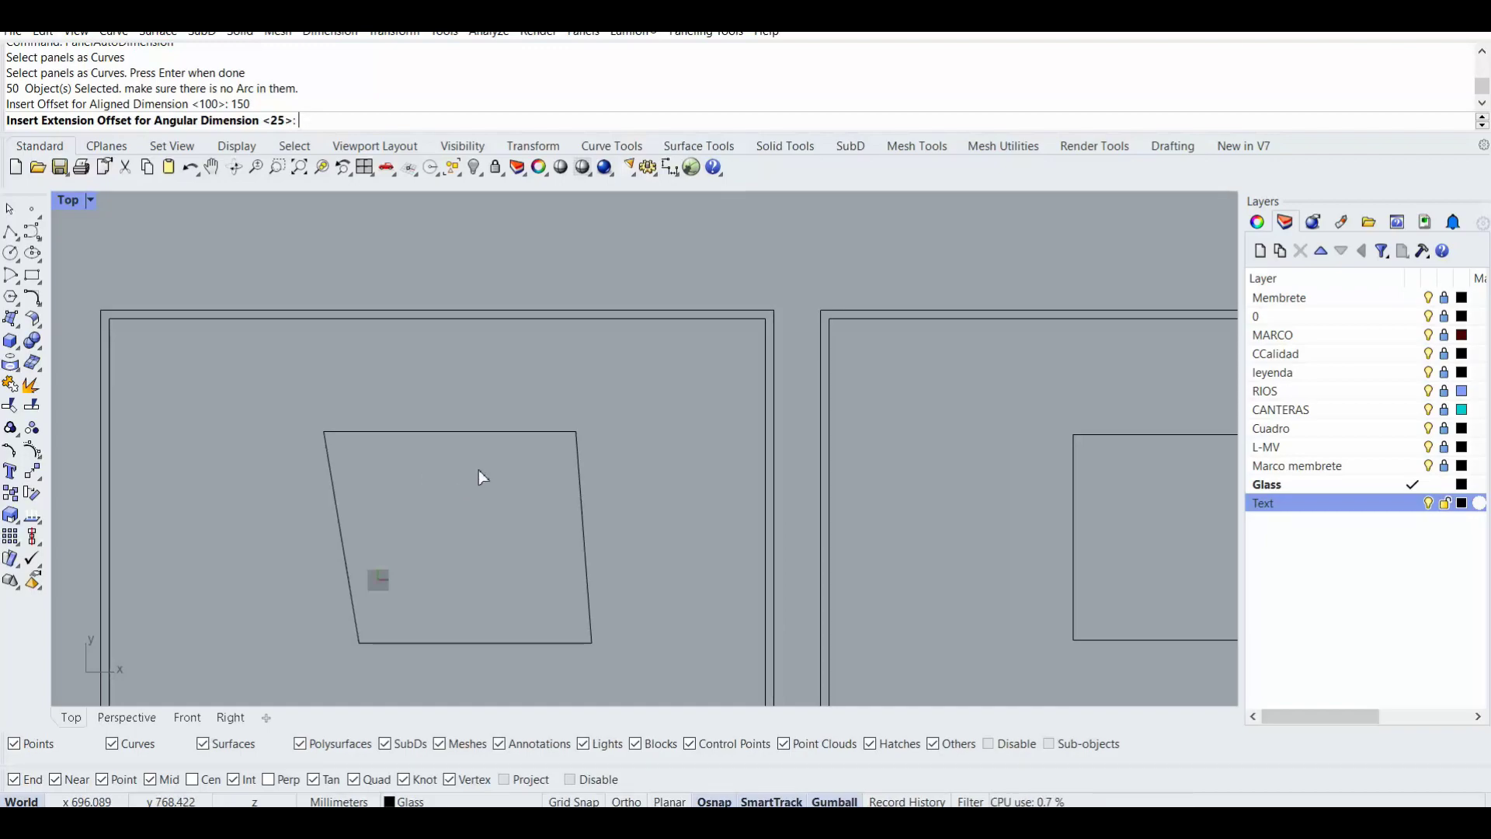
key(Return)
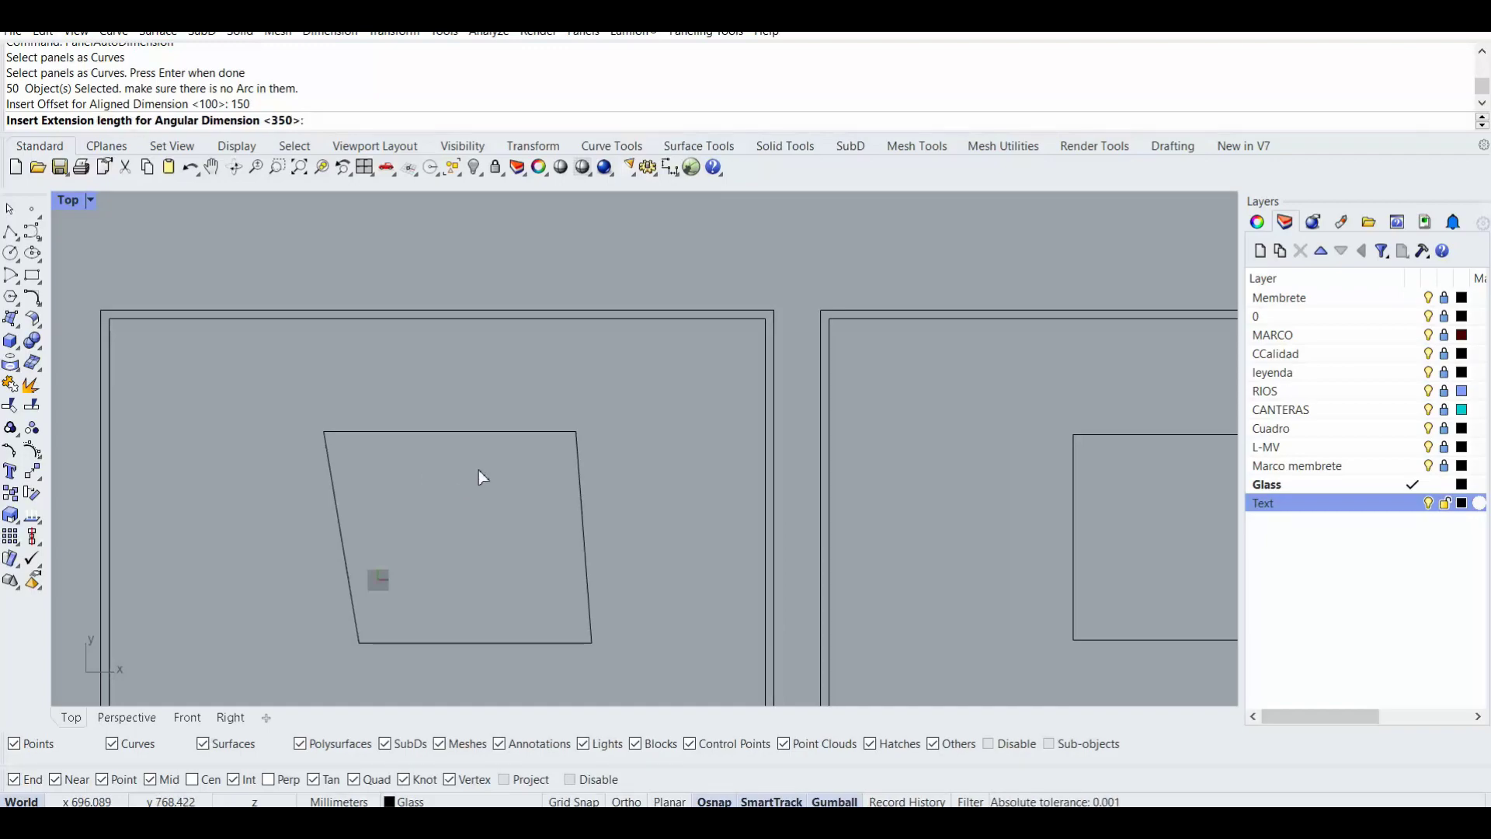
text(400)
key(Return)
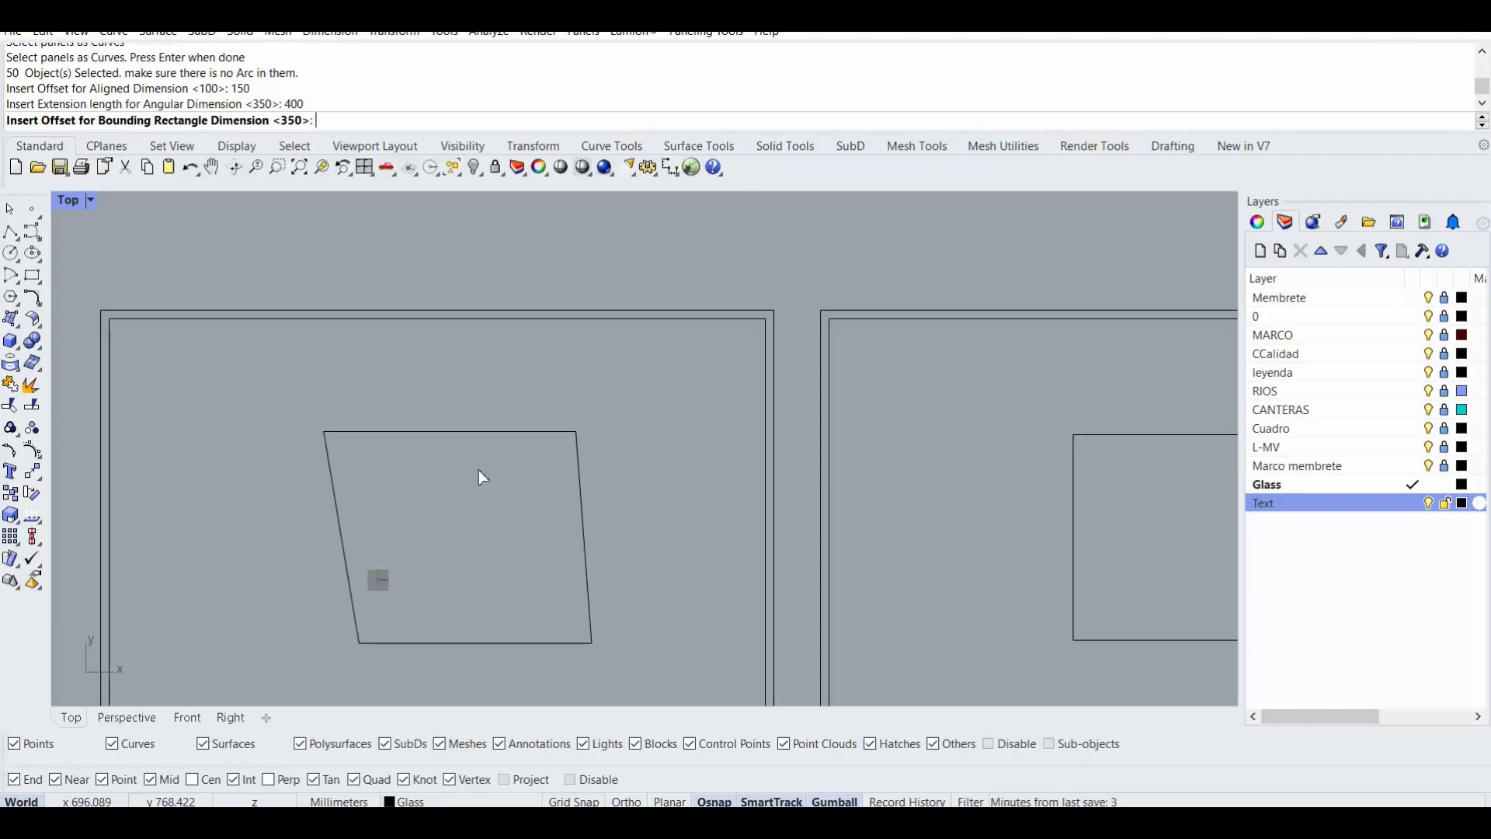
text(300)
key(Return)
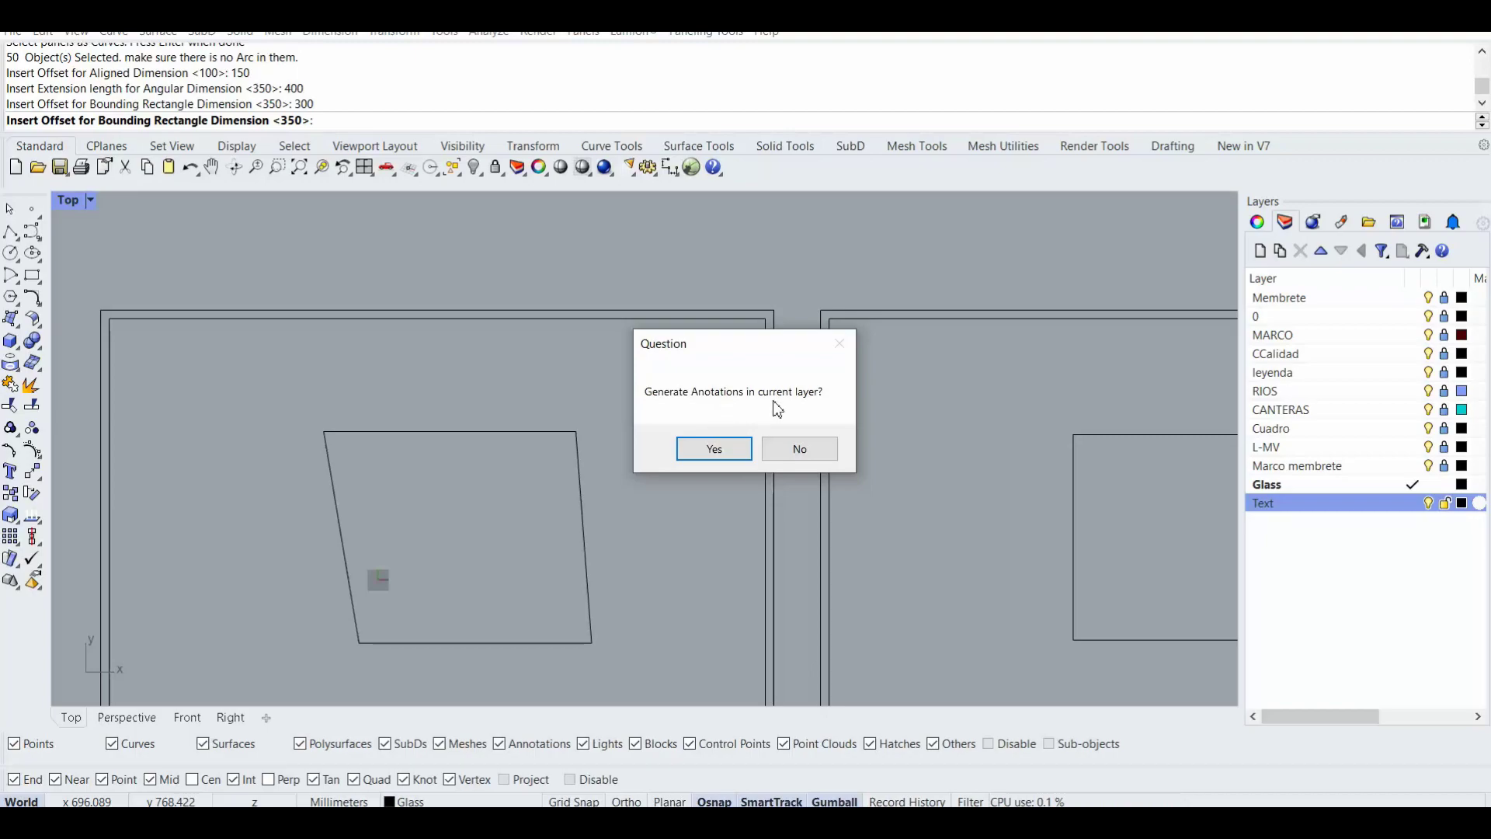
- Generate the panel annotations on a separate layer named Dimensions instead of the current layer
click(809, 455)
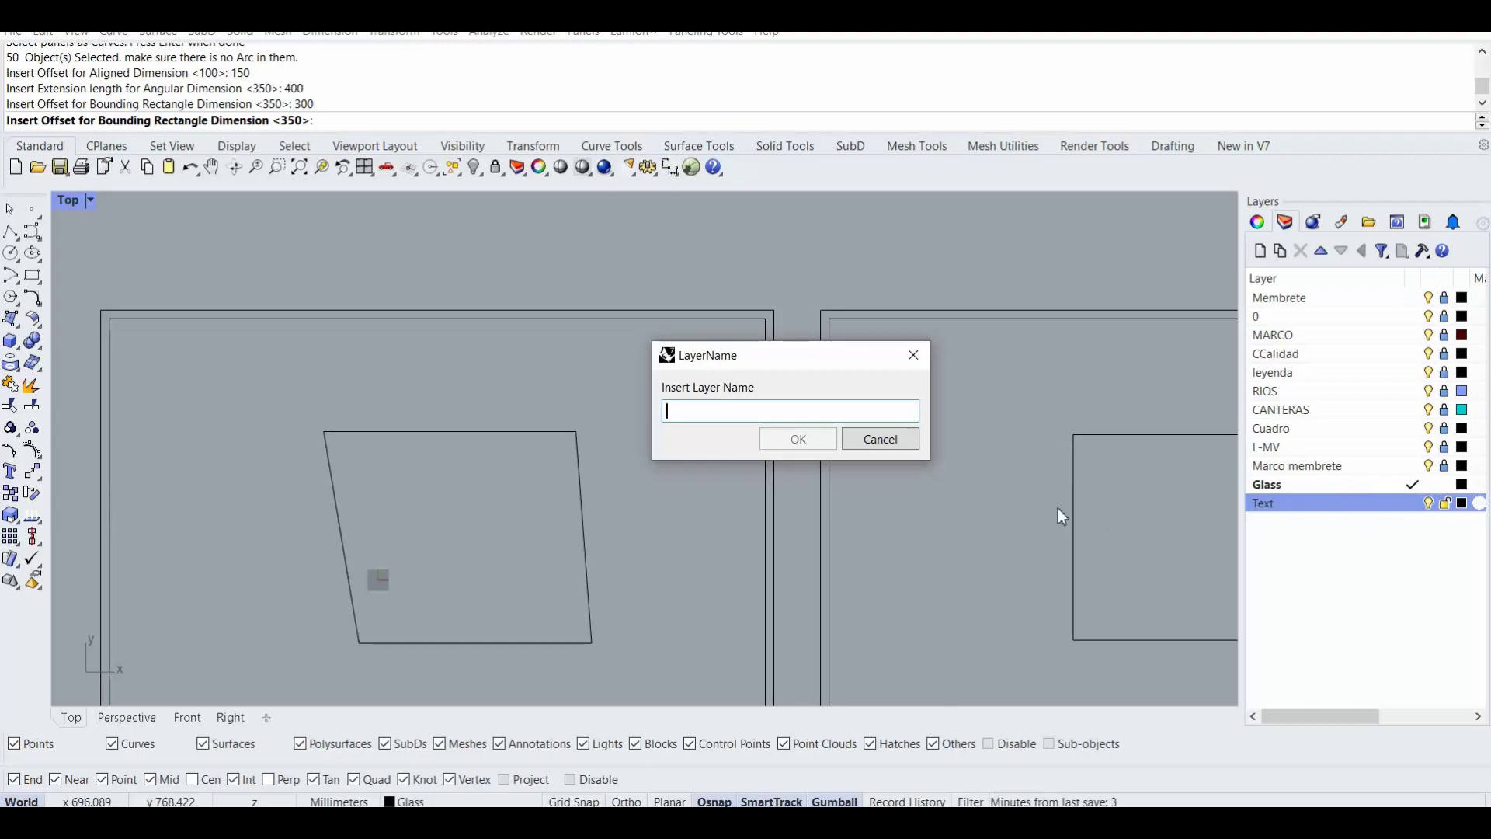
text(Dim)
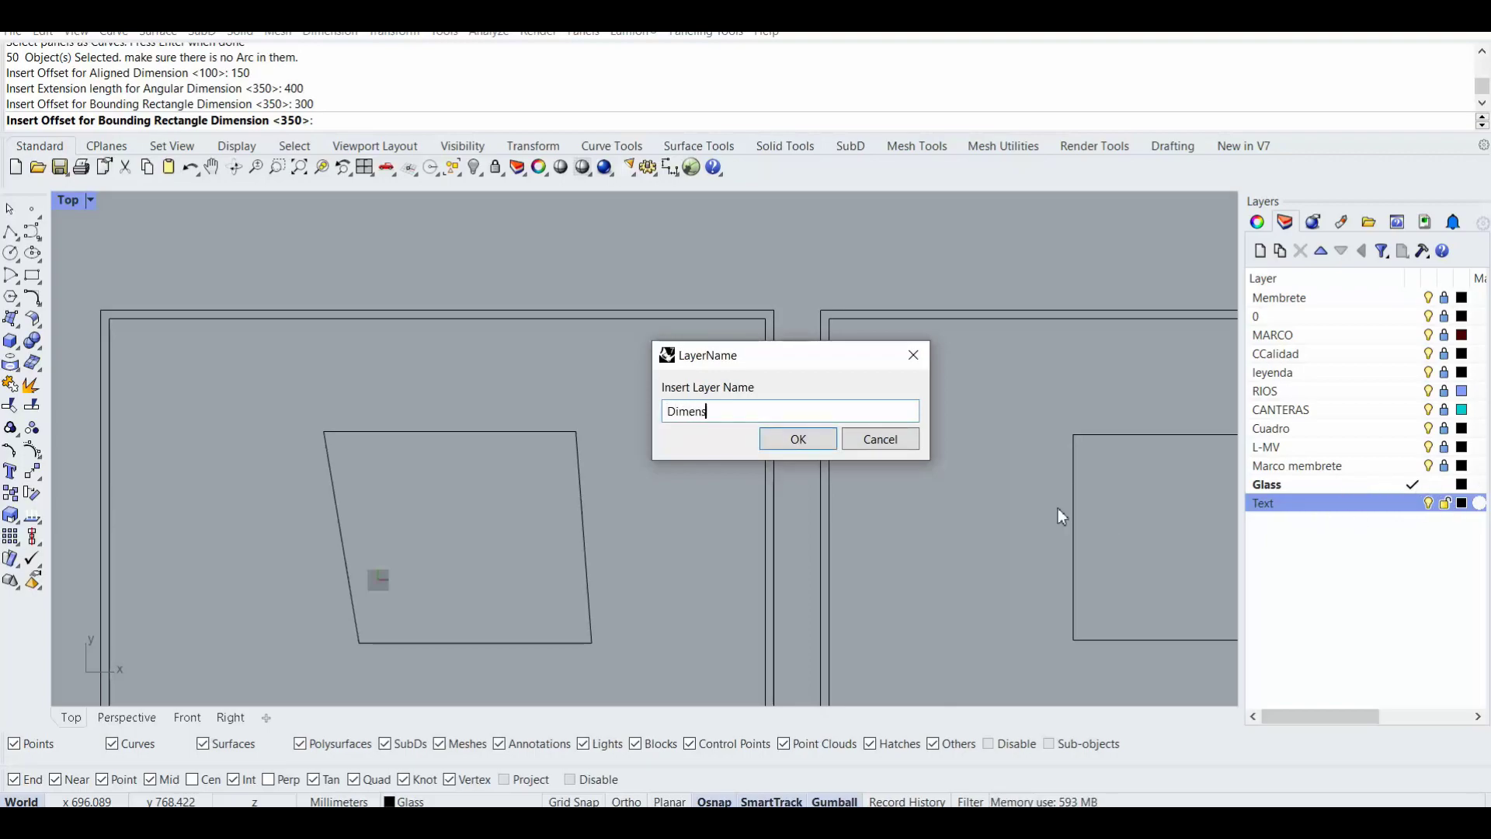
text(ensions)
key(Return)
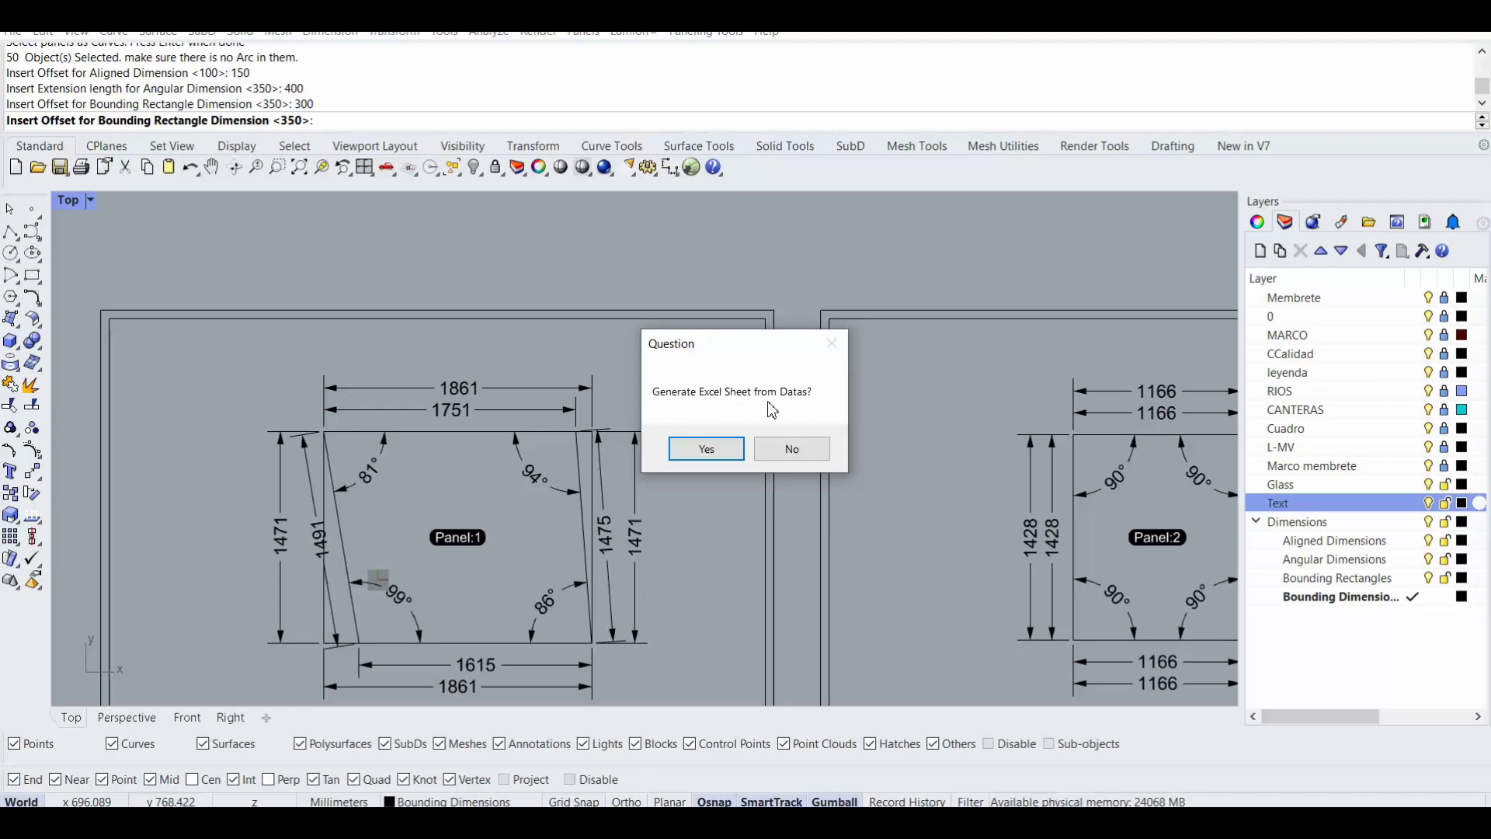
- Export the panel data to an Excel CSV file named Sample in the Downloads Test folder
click(699, 455)
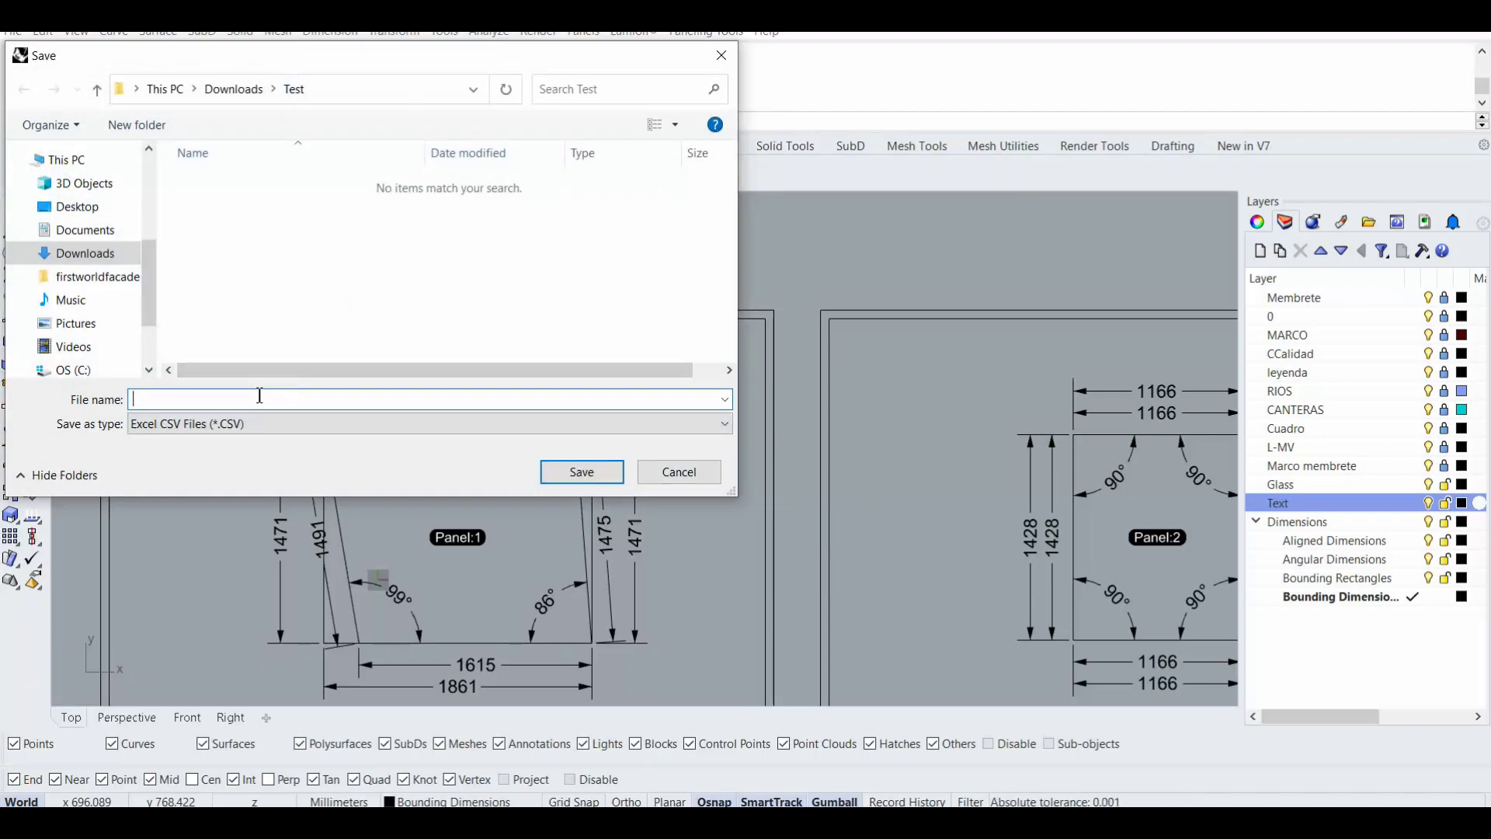
click(260, 396)
text(Sample)
key(Return)
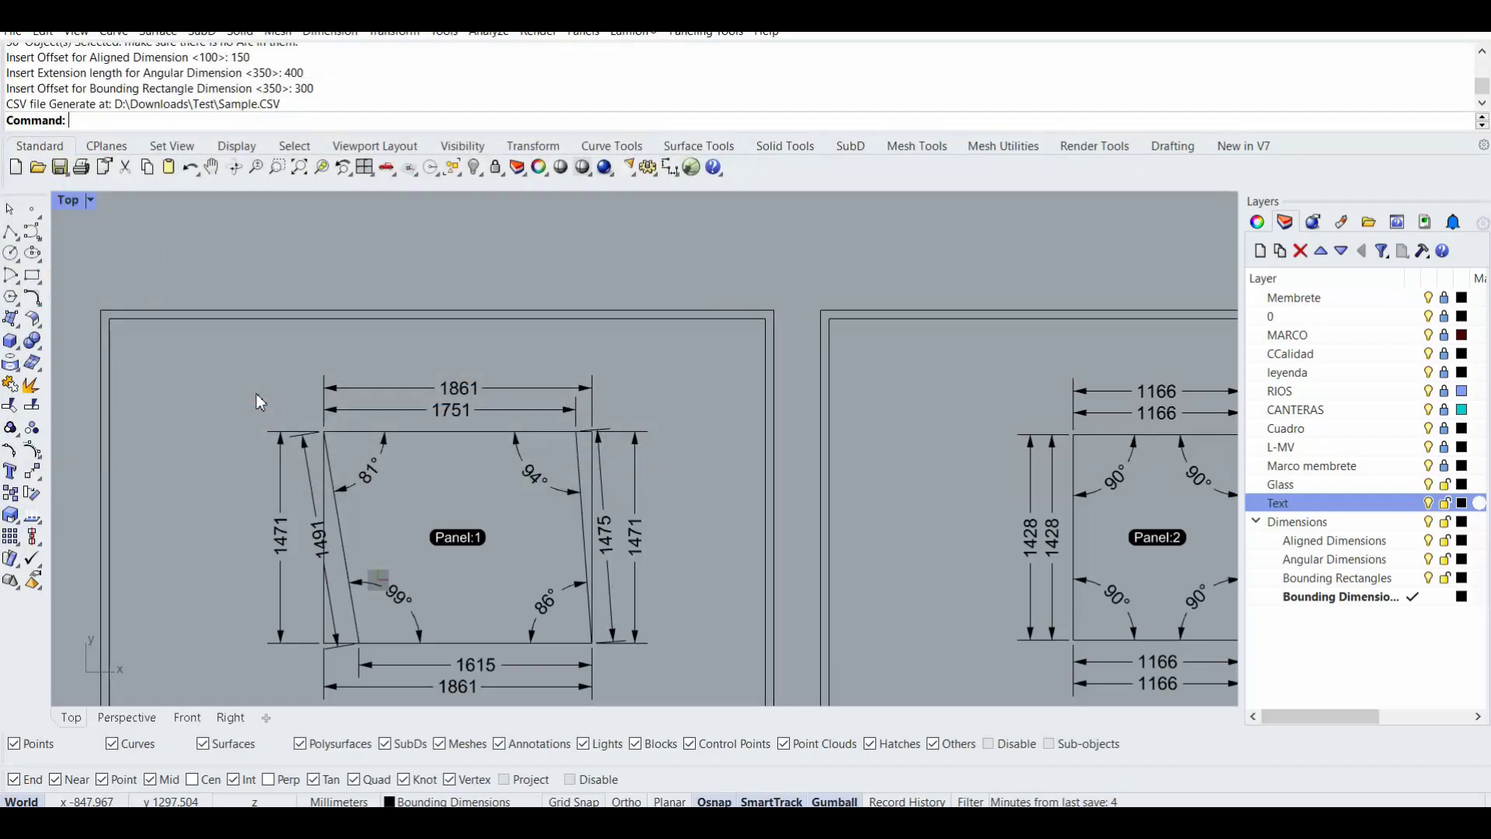
- Examine the aligned, angular and bounding rectangle dimensions generated around Panel:1
scroll(259, 401, down, 3)
right_drag(268, 407, 479, 353)
scroll(520, 449, up, 1)
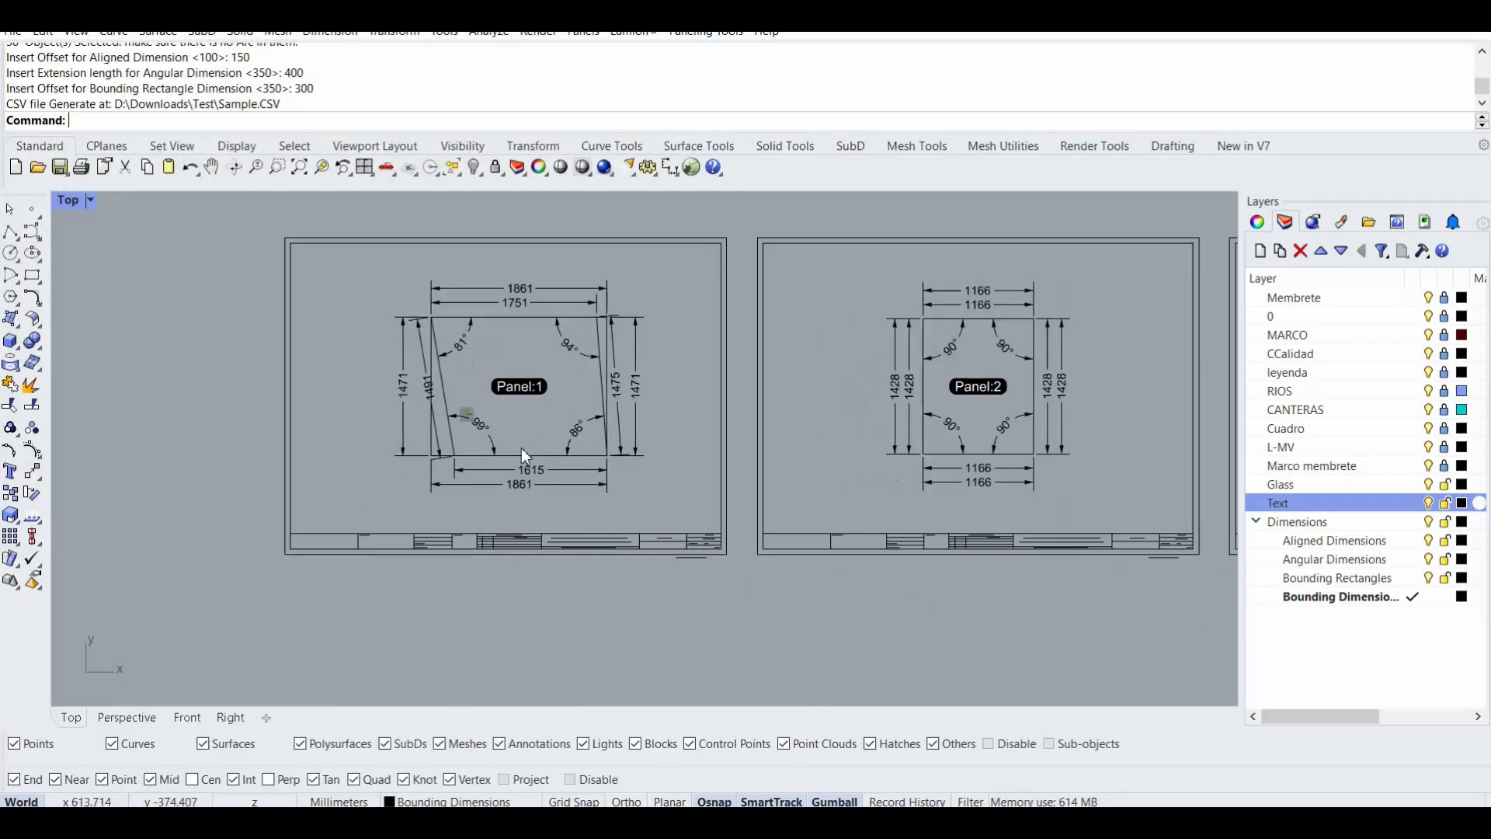
scroll(520, 449, up, 5)
right_drag(482, 305, 508, 343)
drag(506, 295, 504, 292)
click(584, 248)
right_drag(586, 265, 429, 276)
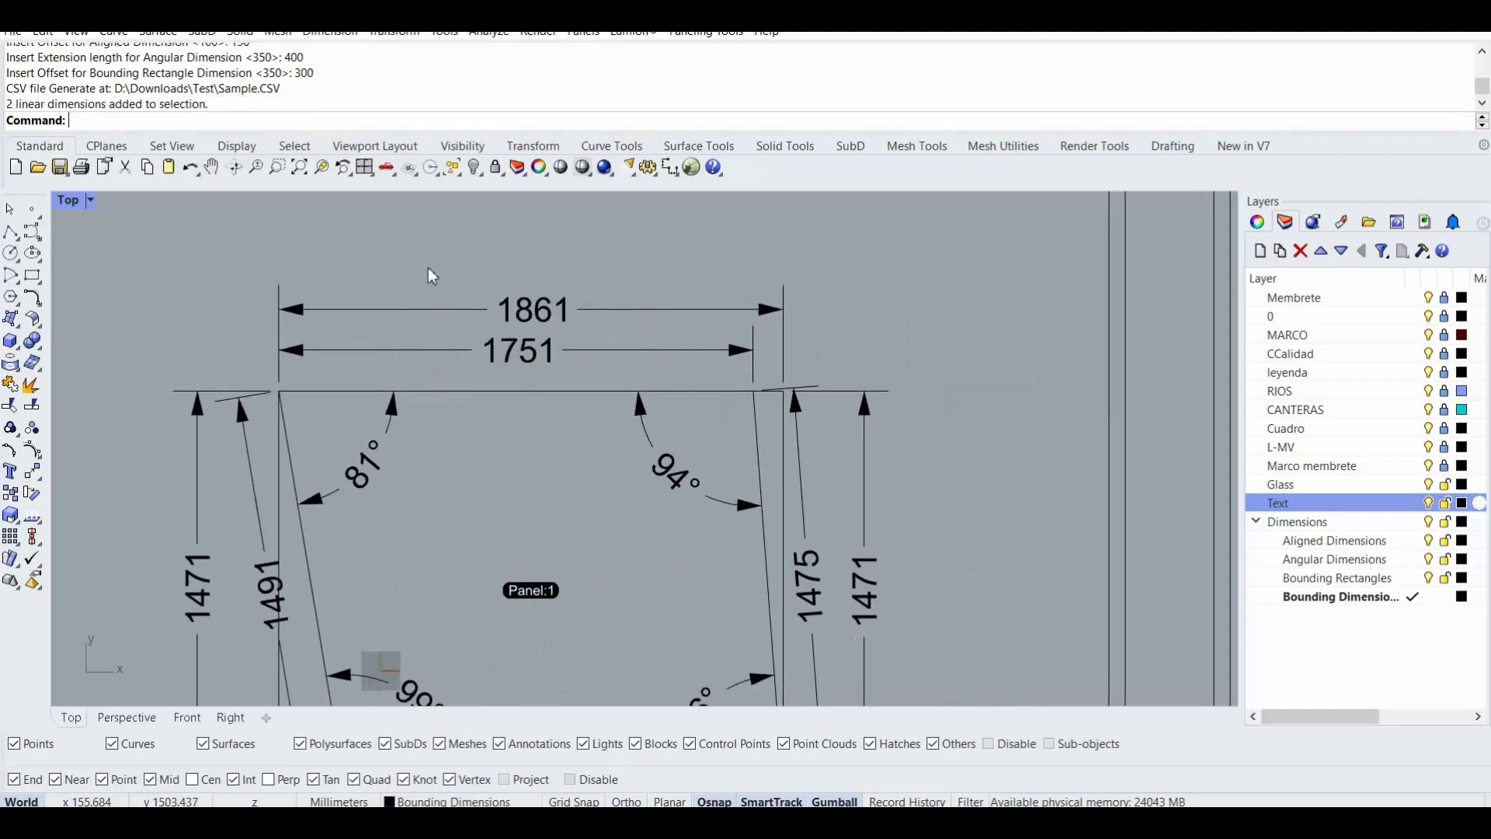
right_drag(804, 455, 611, 413)
- Check the panel labels and dimensions at the far end of the frame row, from Panel:50 back to Panel:46
scroll(611, 413, down, 8)
scroll(634, 436, down, 10)
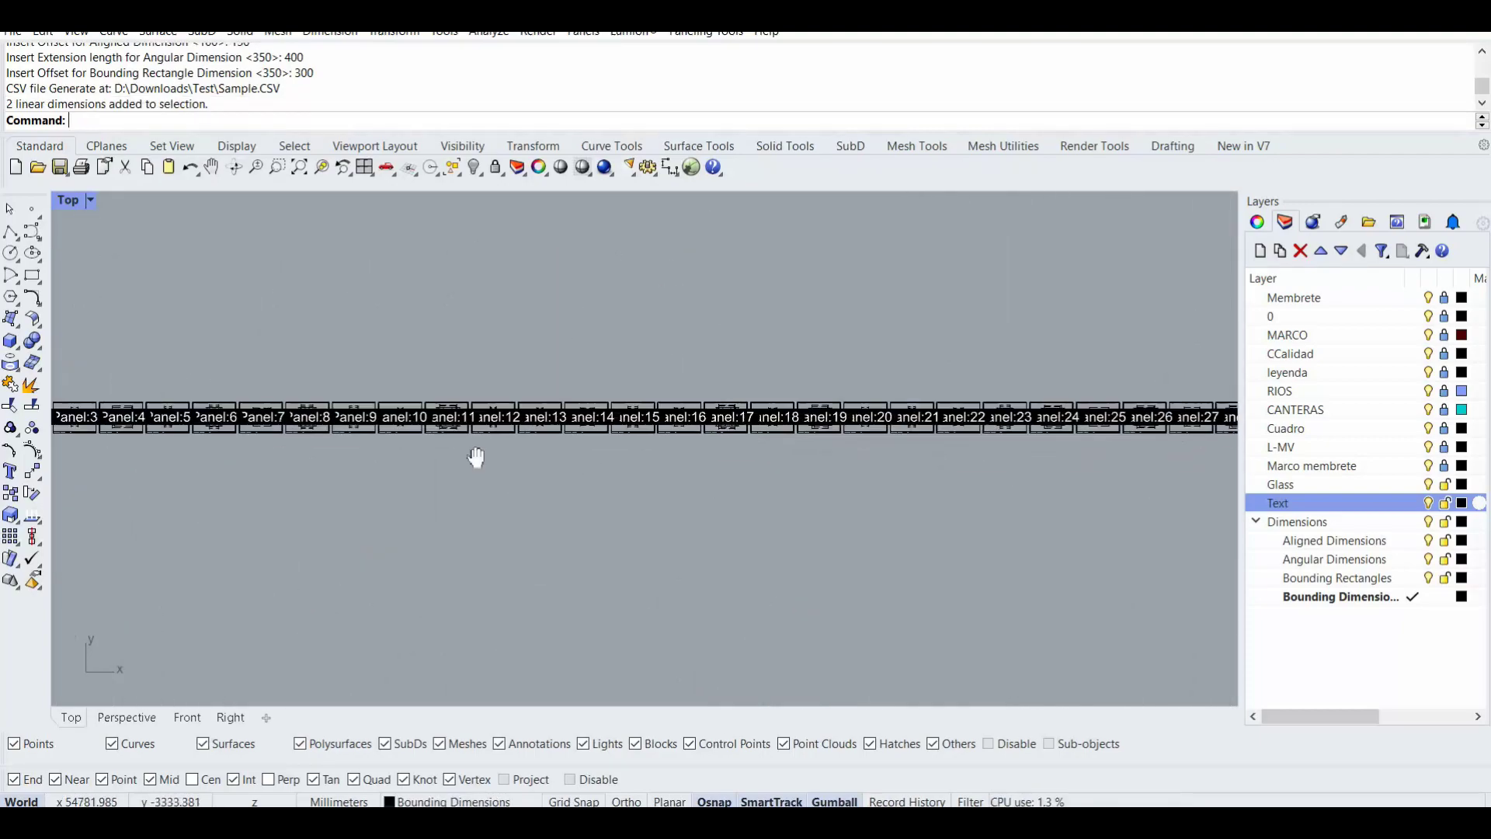
scroll(630, 417, up, 10)
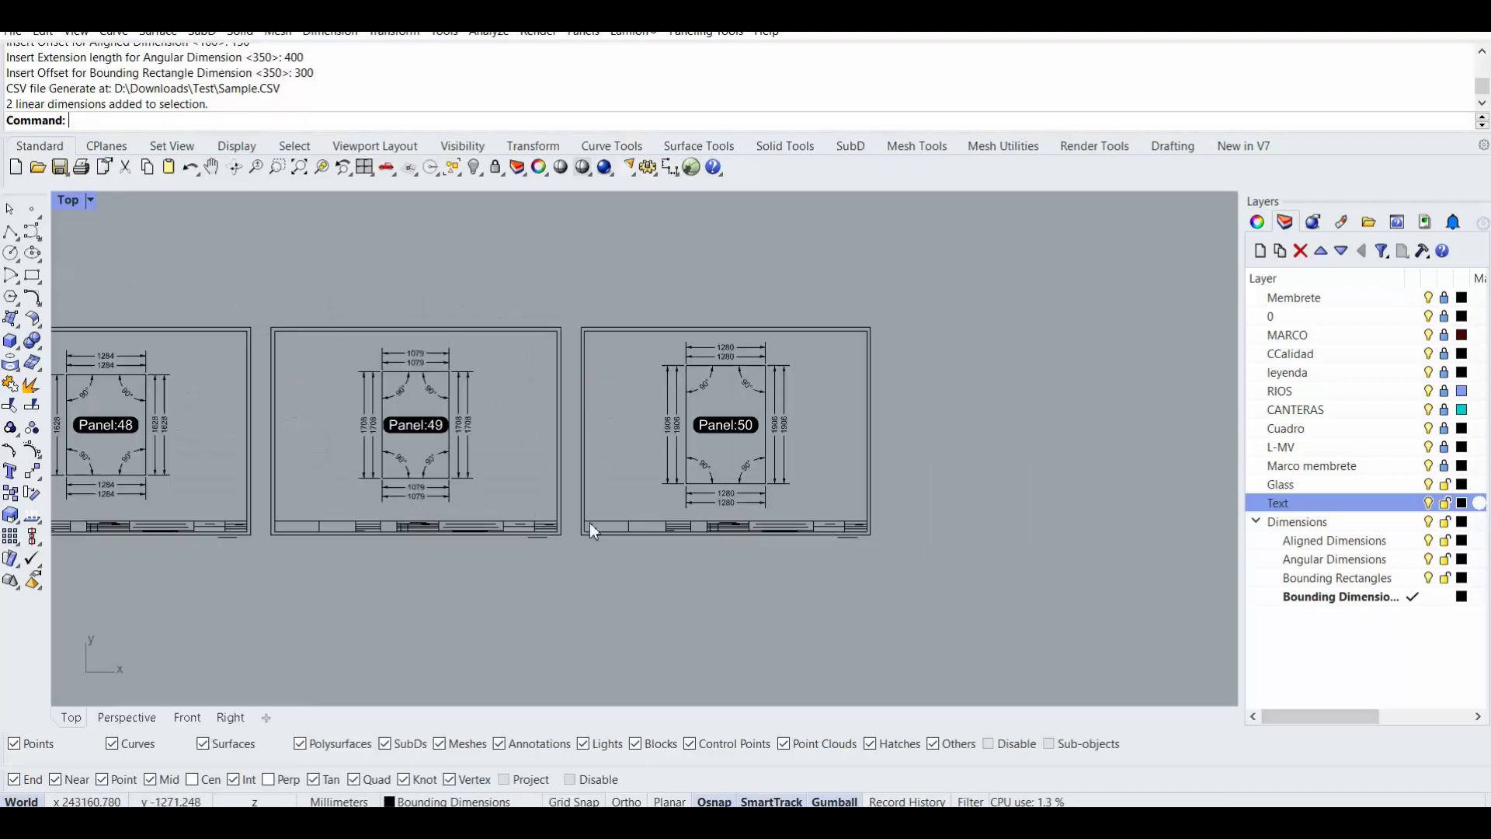
drag(811, 466, 779, 418)
click(339, 437)
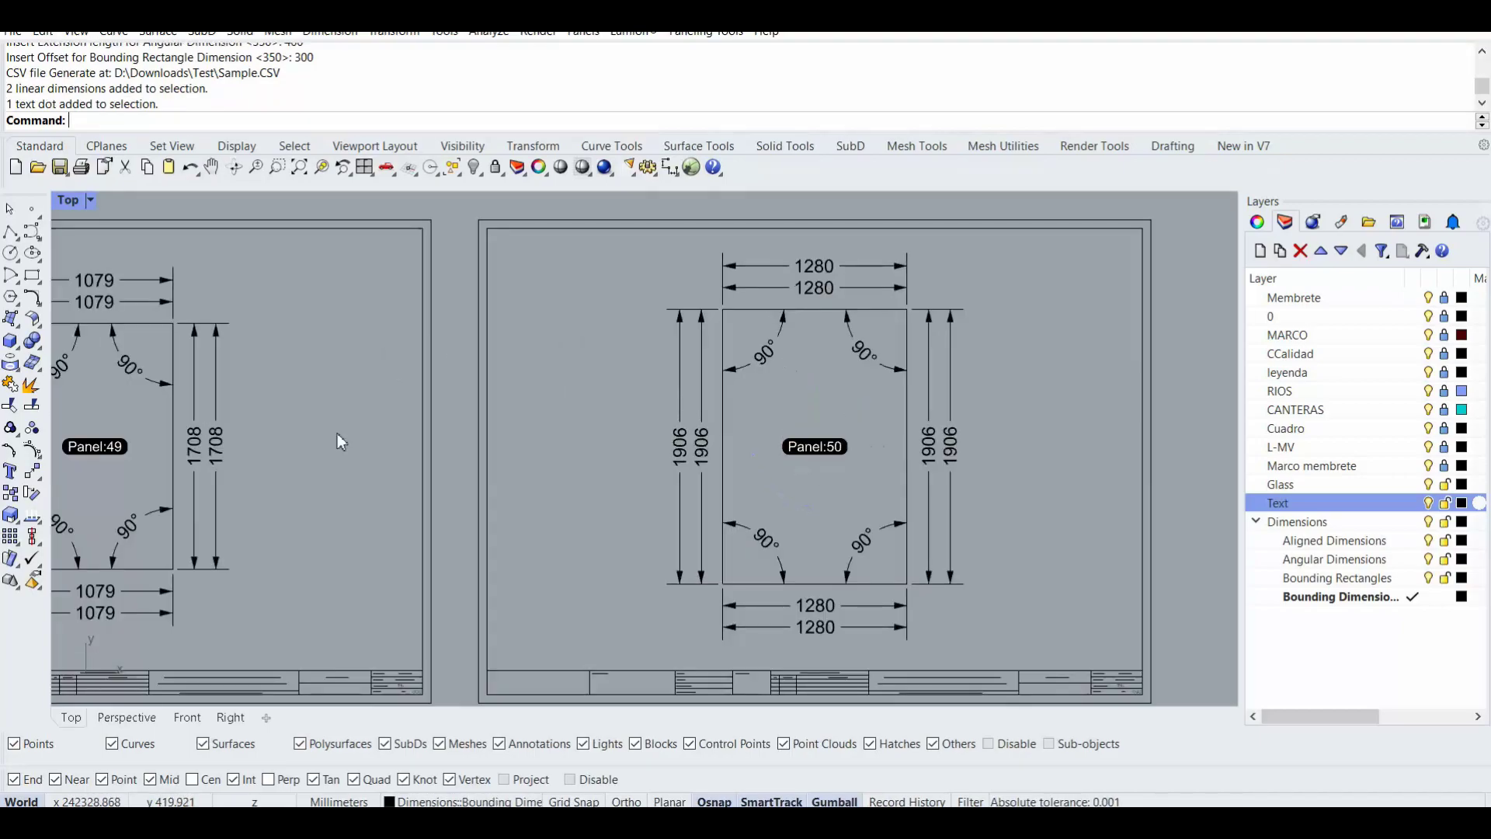
scroll(340, 436, down, 10)
right_drag(209, 444, 706, 431)
right_drag(132, 465, 592, 444)
scroll(638, 382, up, 3)
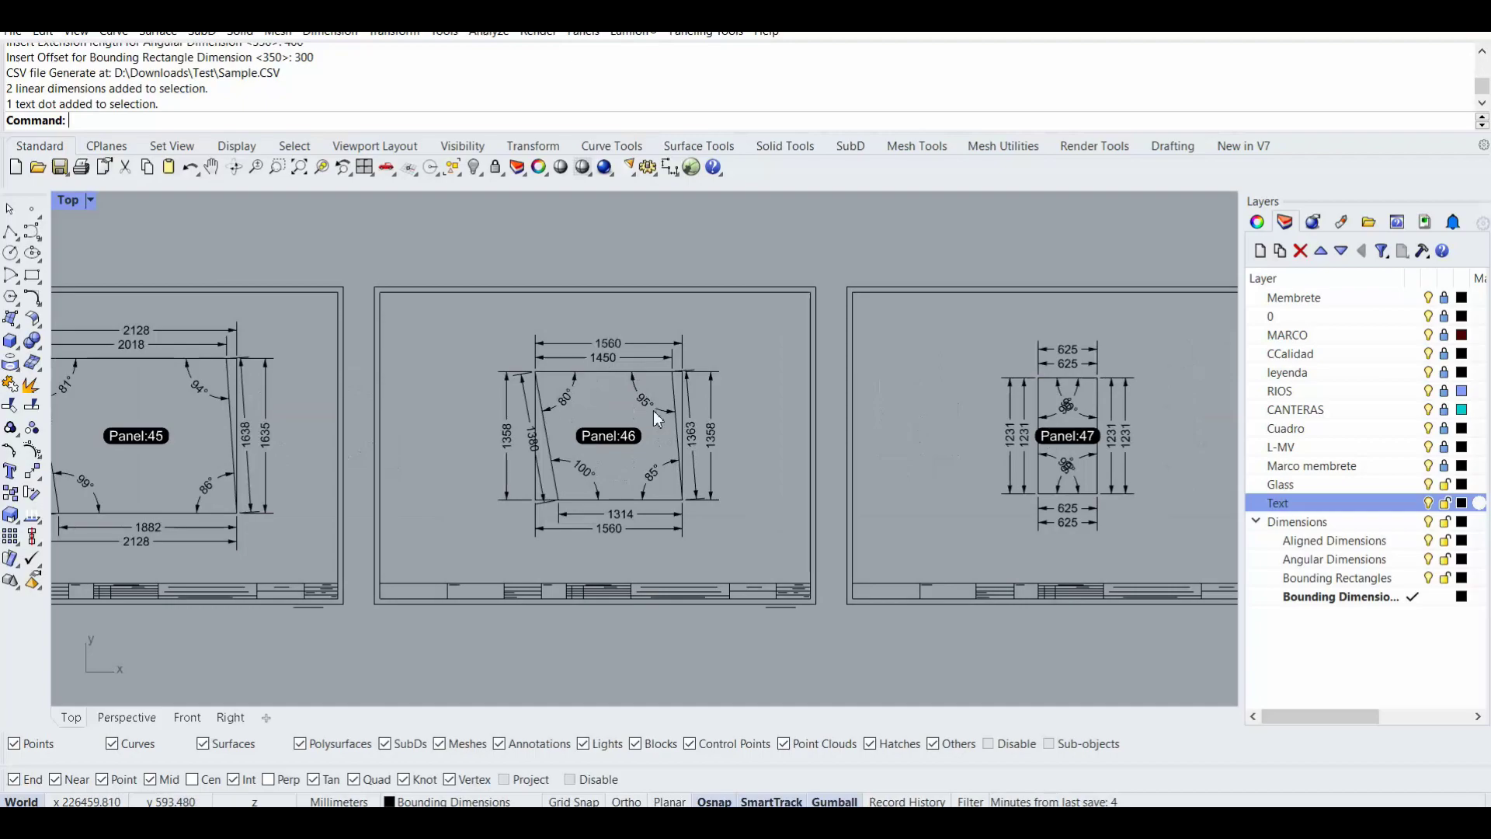
- Inspect the angular and linear dimensions of Panel:46 and select its bounding rectangle
scroll(658, 419, up, 5)
click(592, 379)
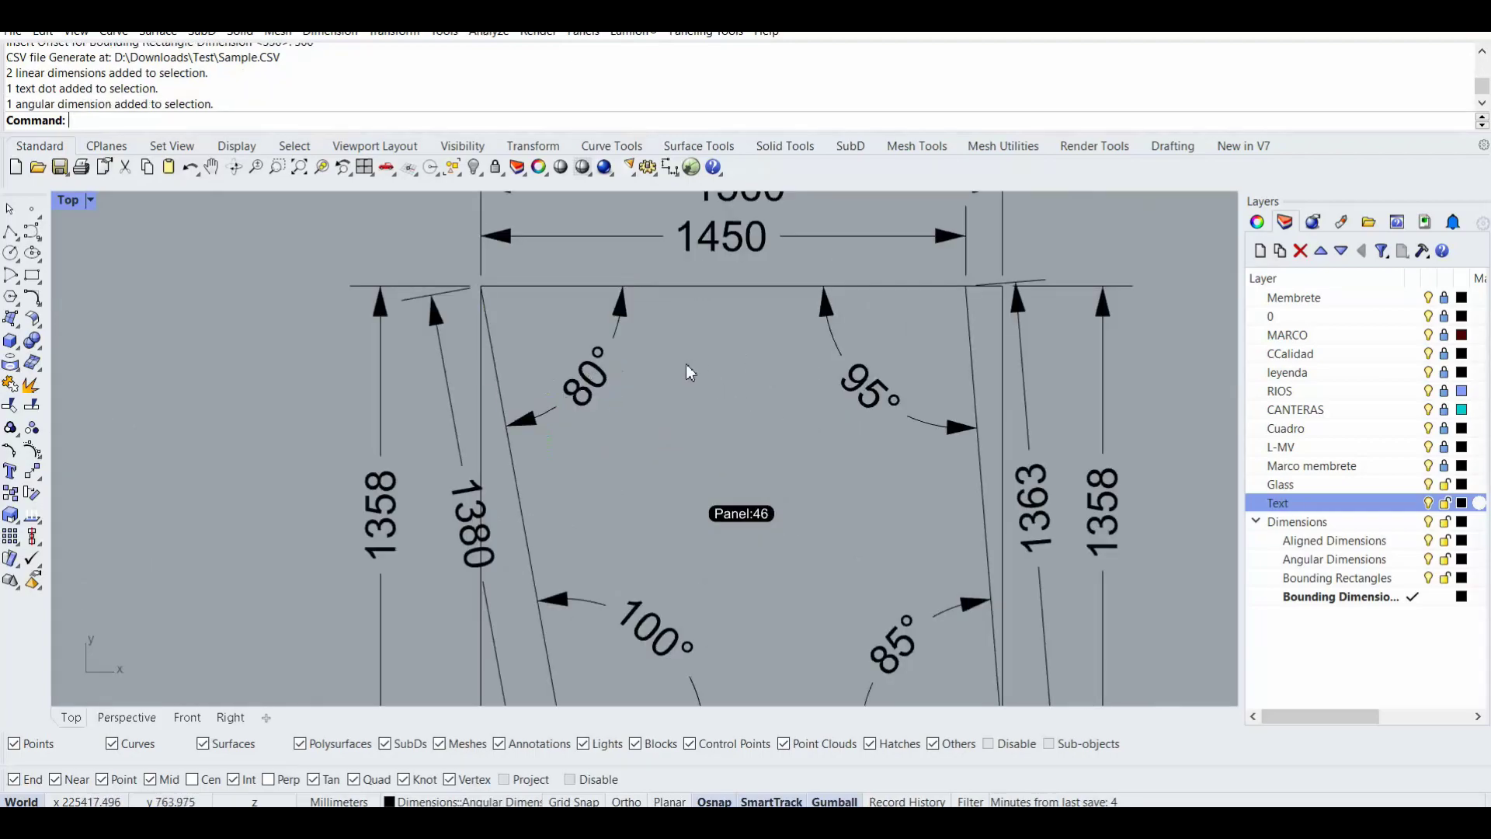
click(588, 428)
right_drag(709, 357, 728, 486)
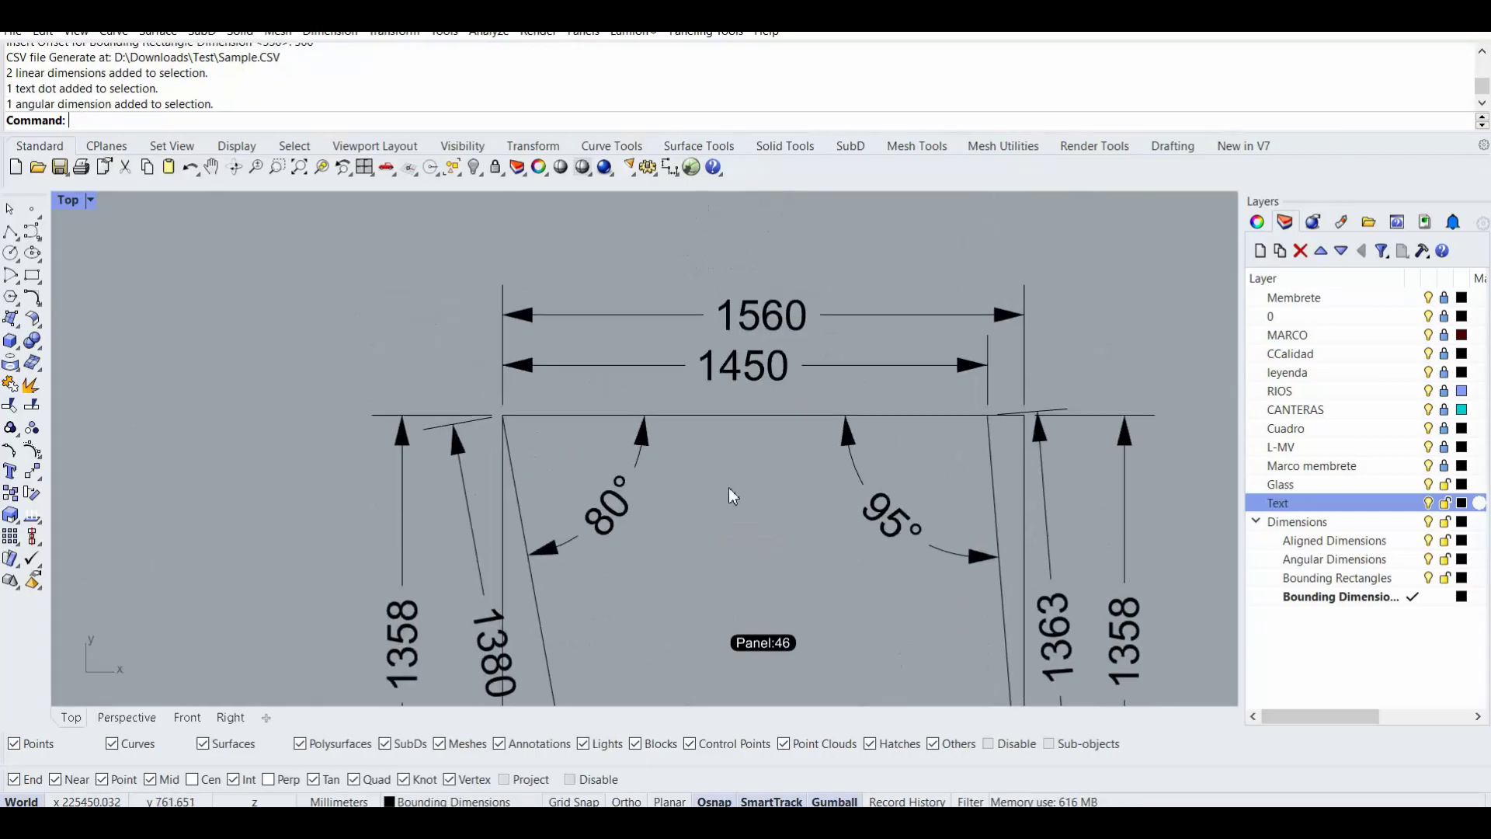
right_drag(511, 524, 542, 386)
click(532, 394)
scroll(533, 395, down, 3)
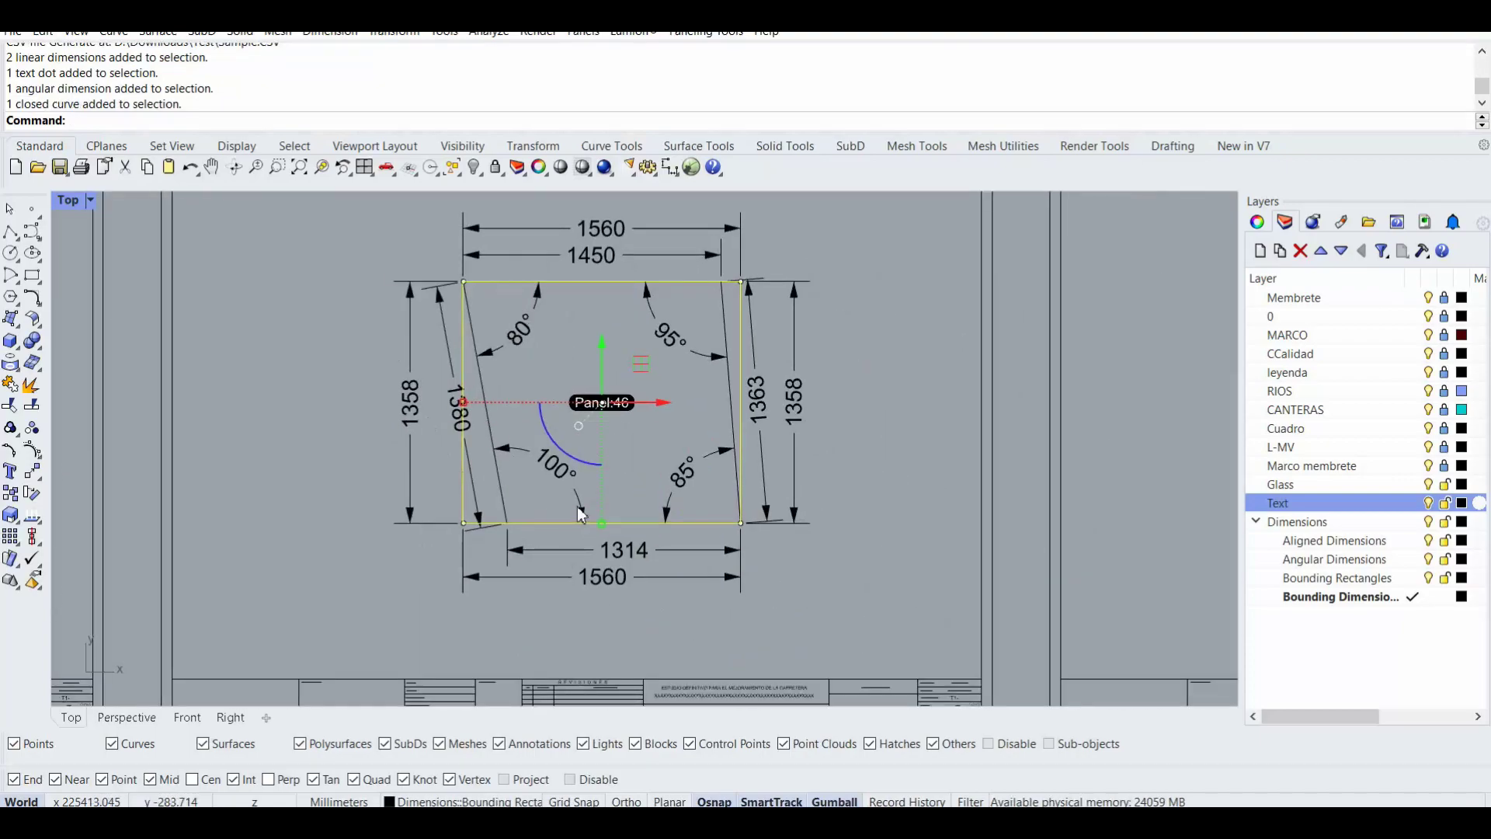
- Set the linetype of the Bounding Rectangles layer to DASHED2 and check it on Panel:46
click(1352, 583)
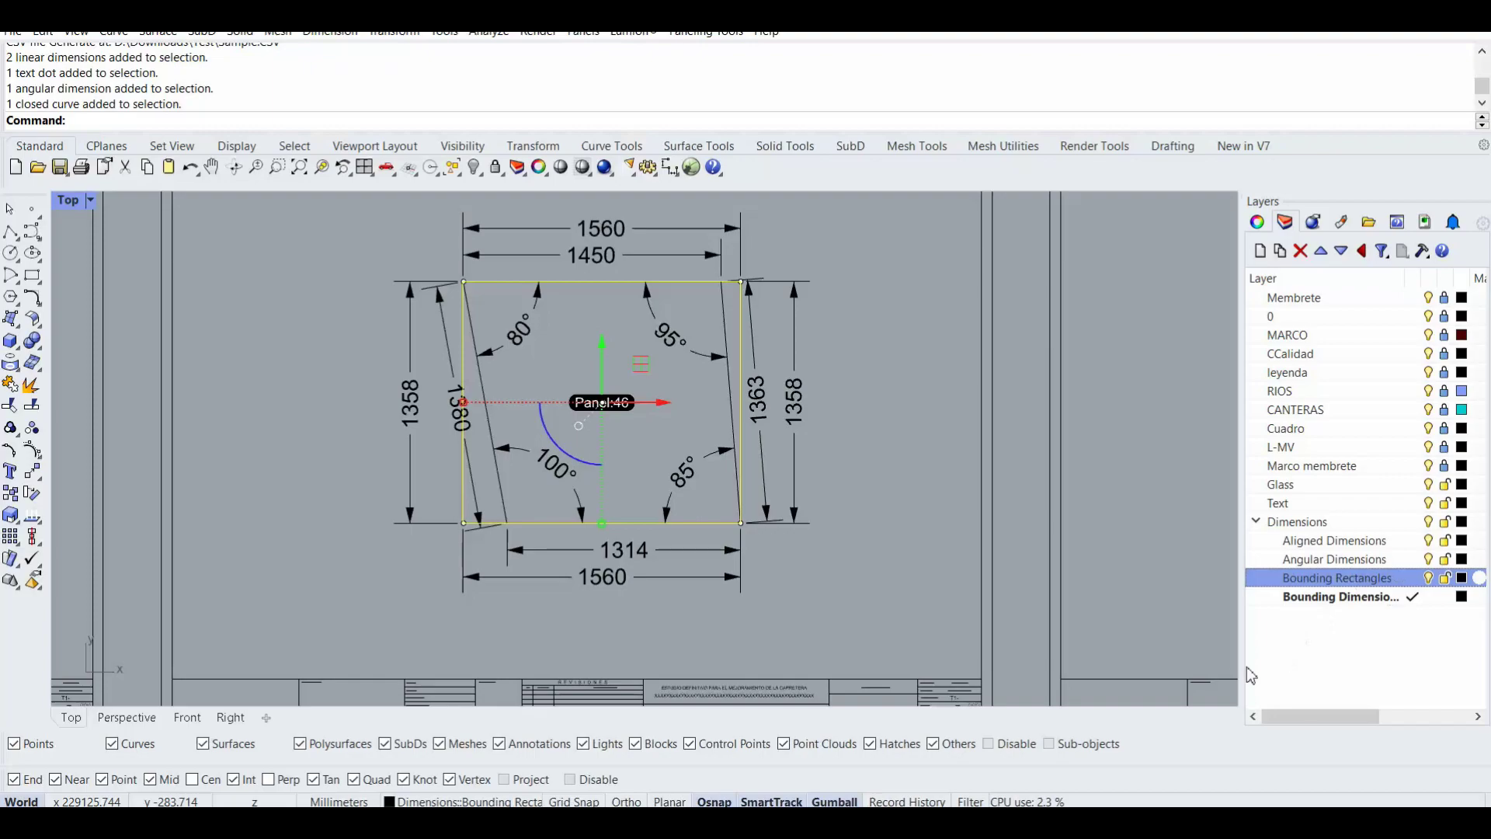
drag(1243, 674, 1213, 674)
drag(1281, 716, 1369, 726)
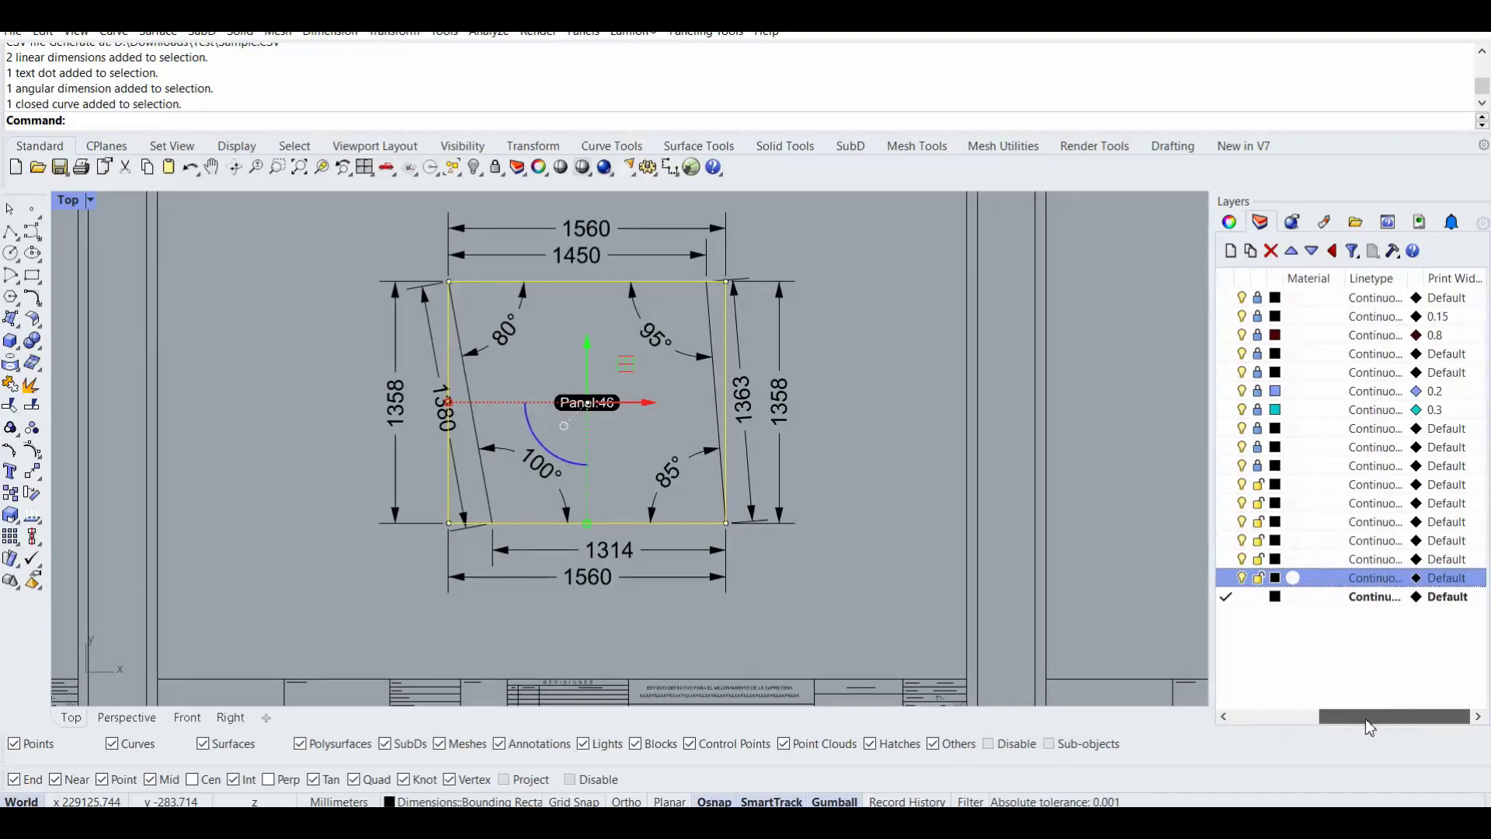
click(1376, 578)
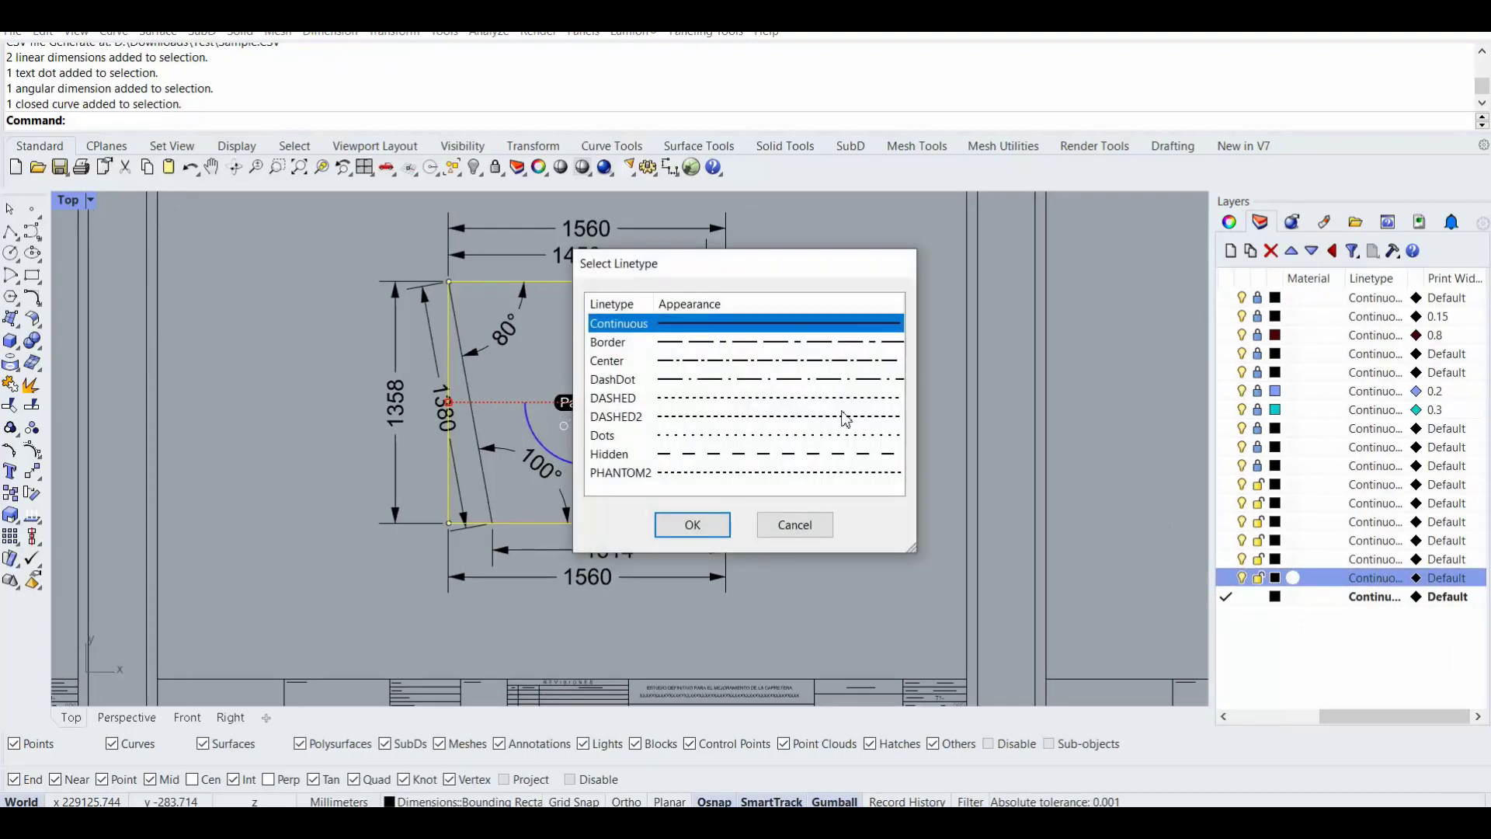
click(715, 418)
click(692, 524)
scroll(357, 485, up, 5)
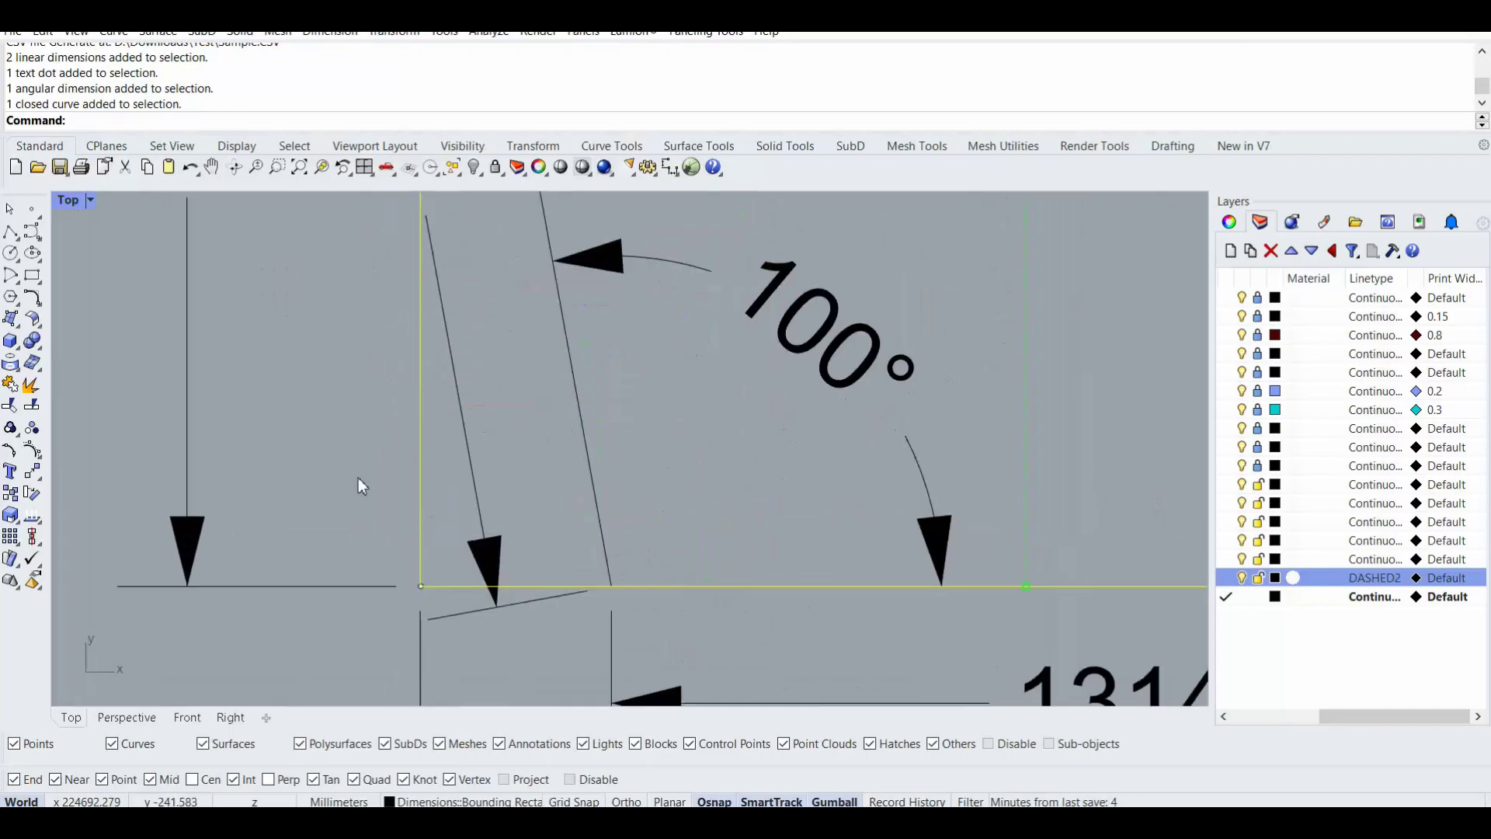
scroll(358, 479, up, 1)
- Set the linetype of the Bounding Rectangles layer to Border
click(1374, 578)
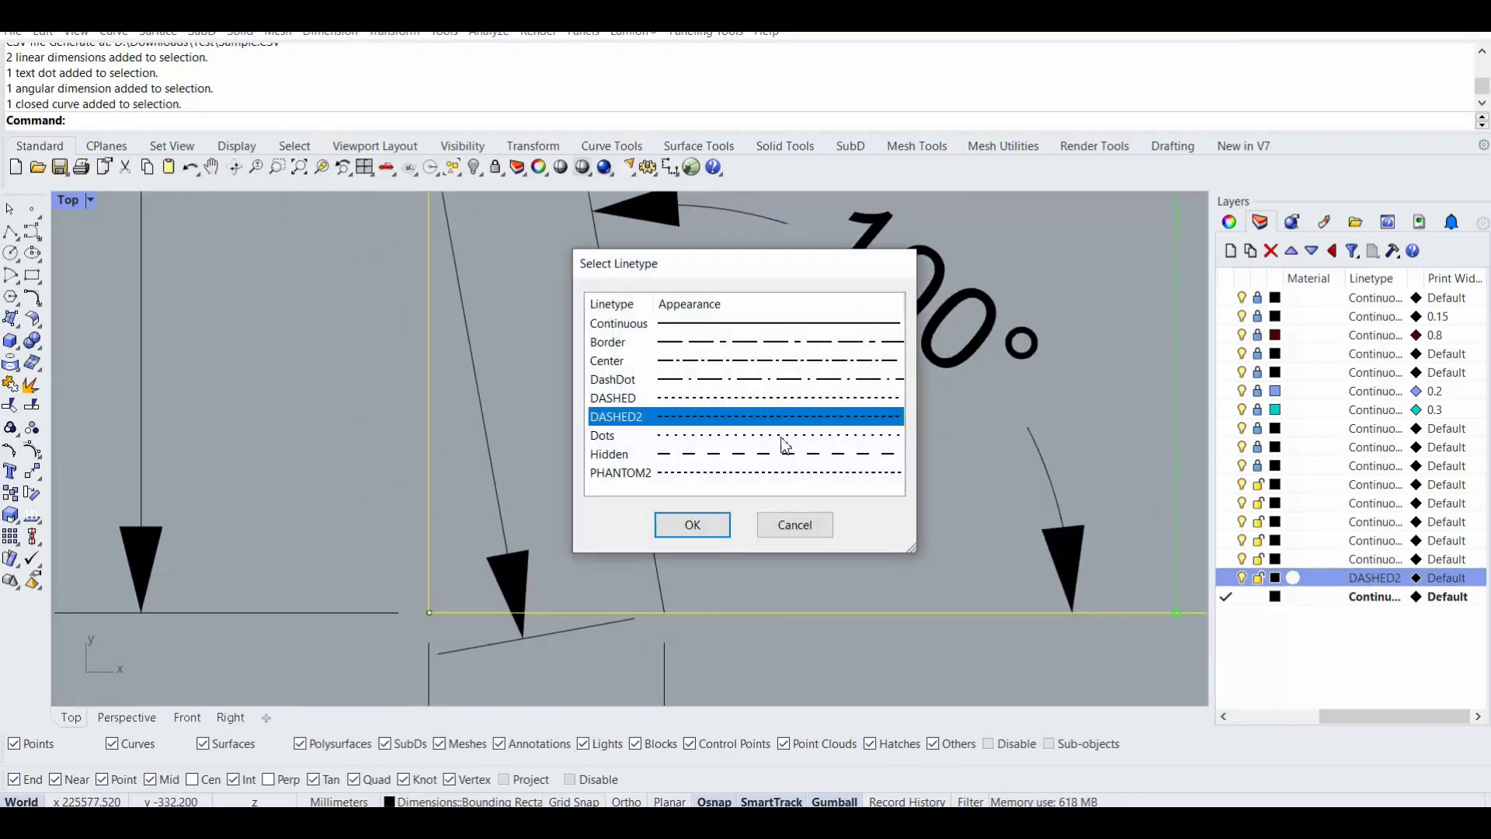
click(674, 341)
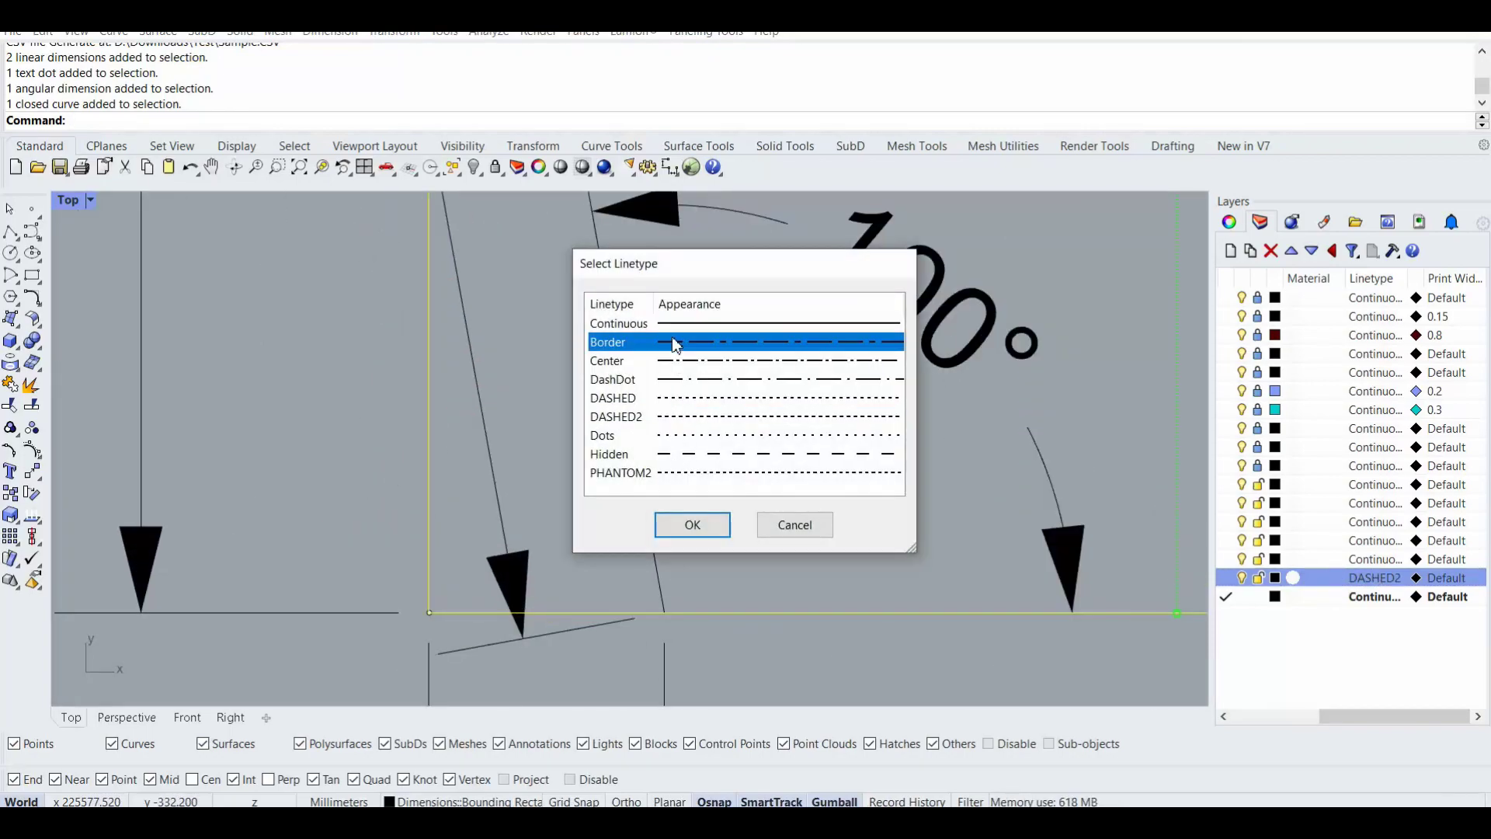
click(687, 525)
scroll(432, 529, up, 1)
scroll(432, 529, up, 1)
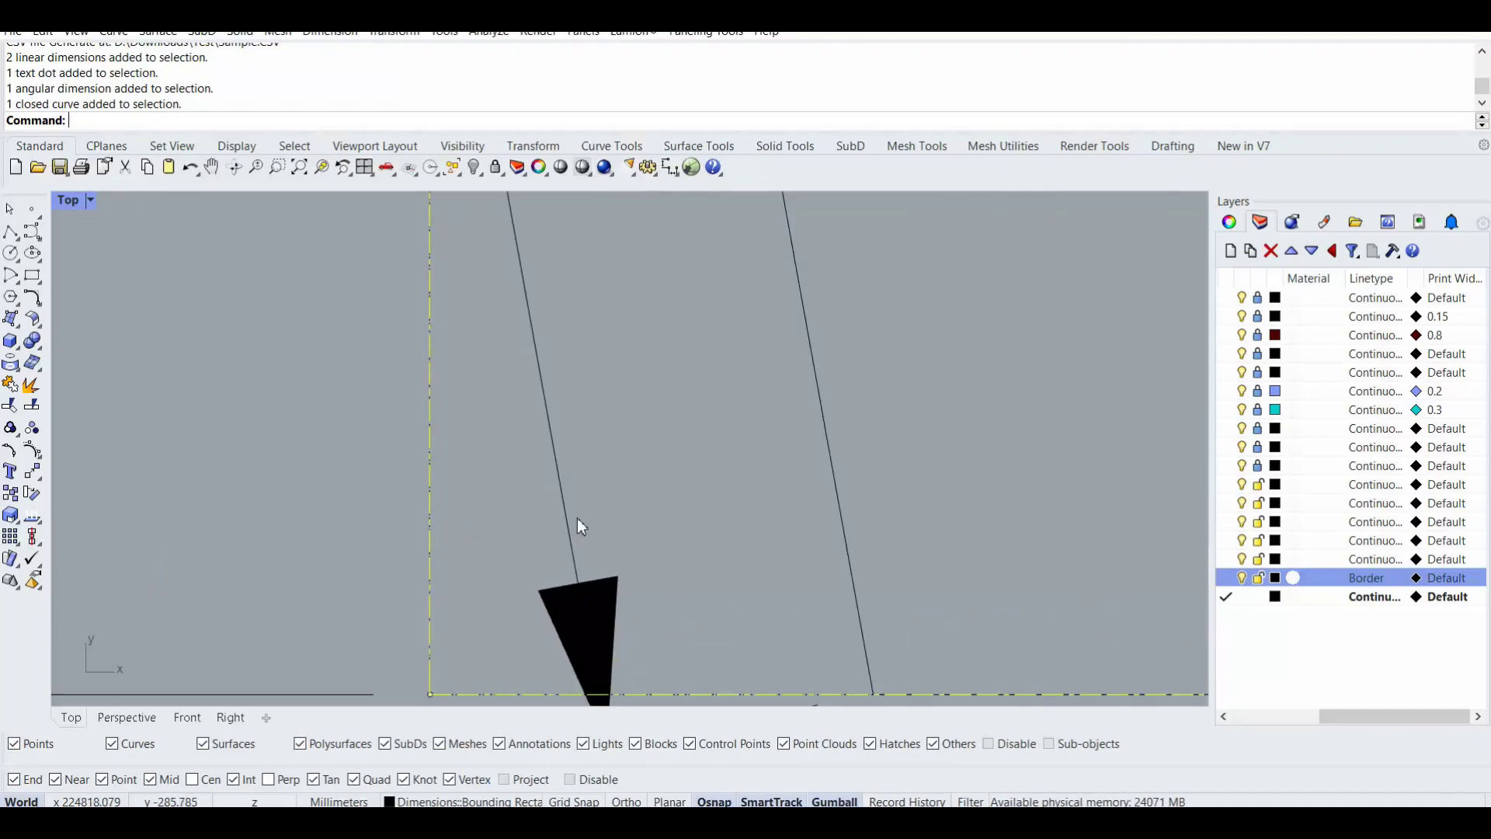
click(1369, 582)
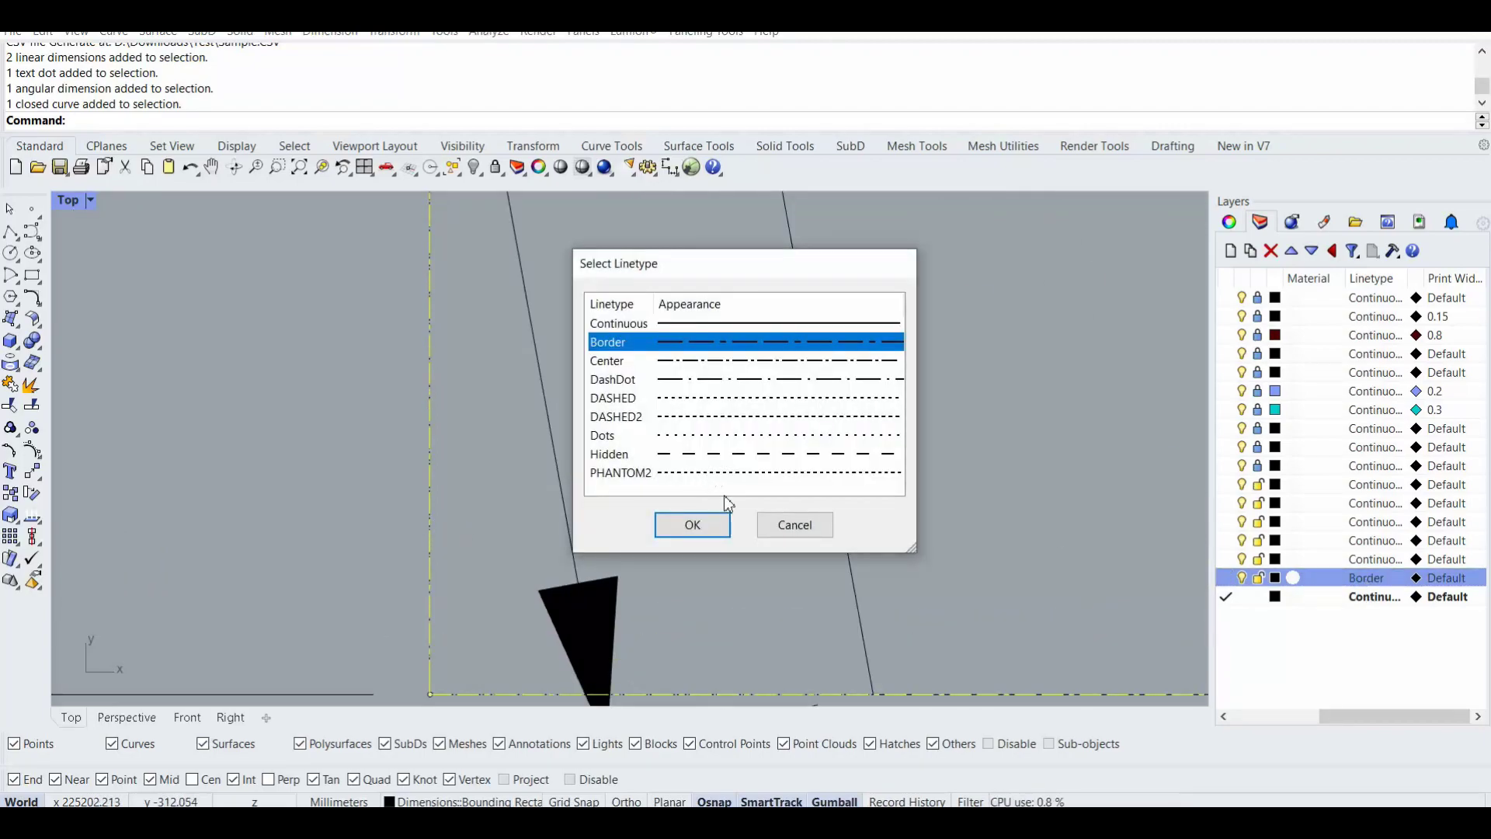
click(788, 532)
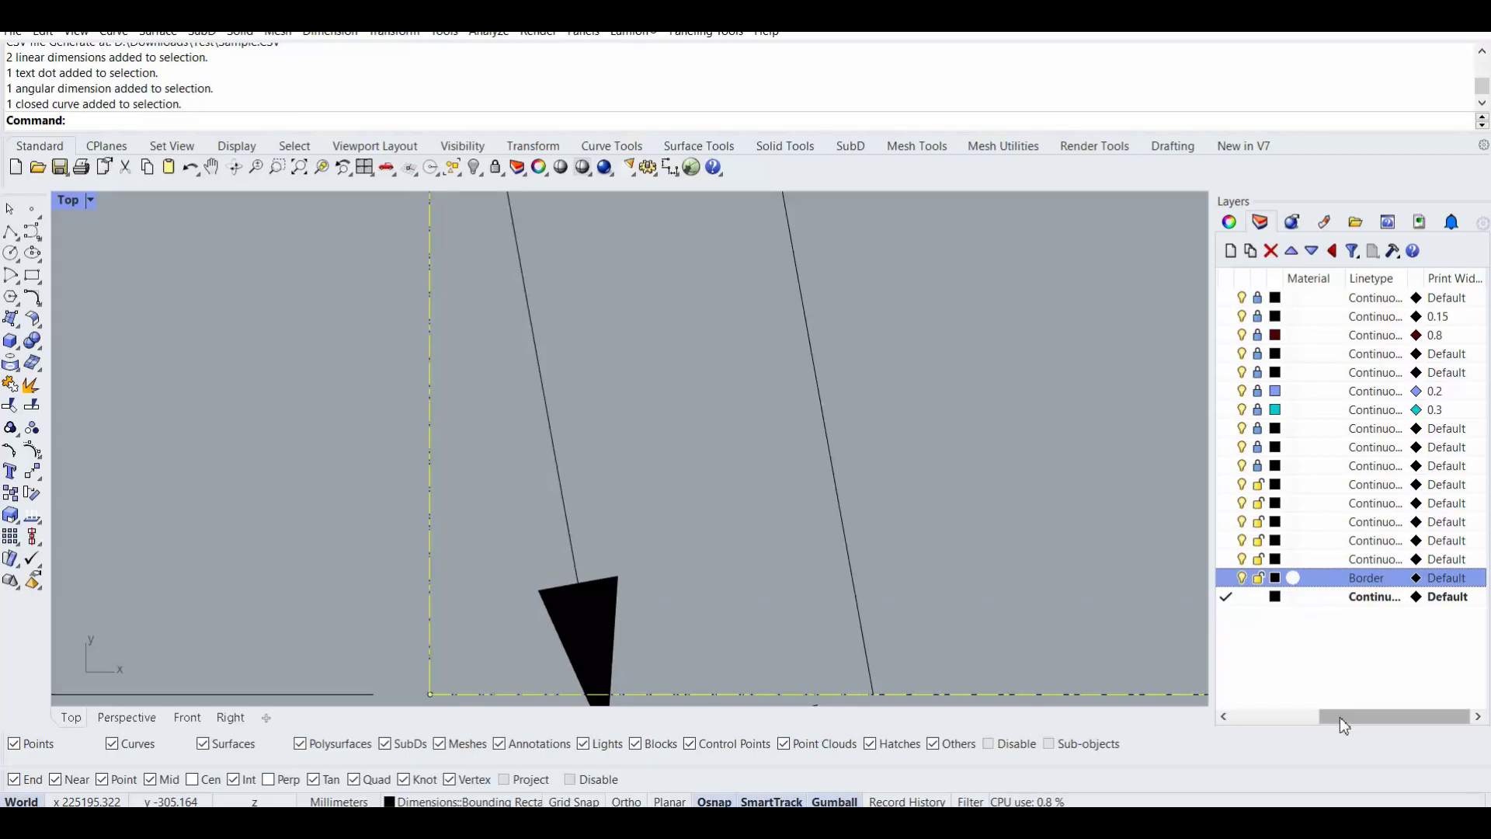
- Set the color of the Bounding Rectangles layer to red
drag(1340, 720, 1270, 717)
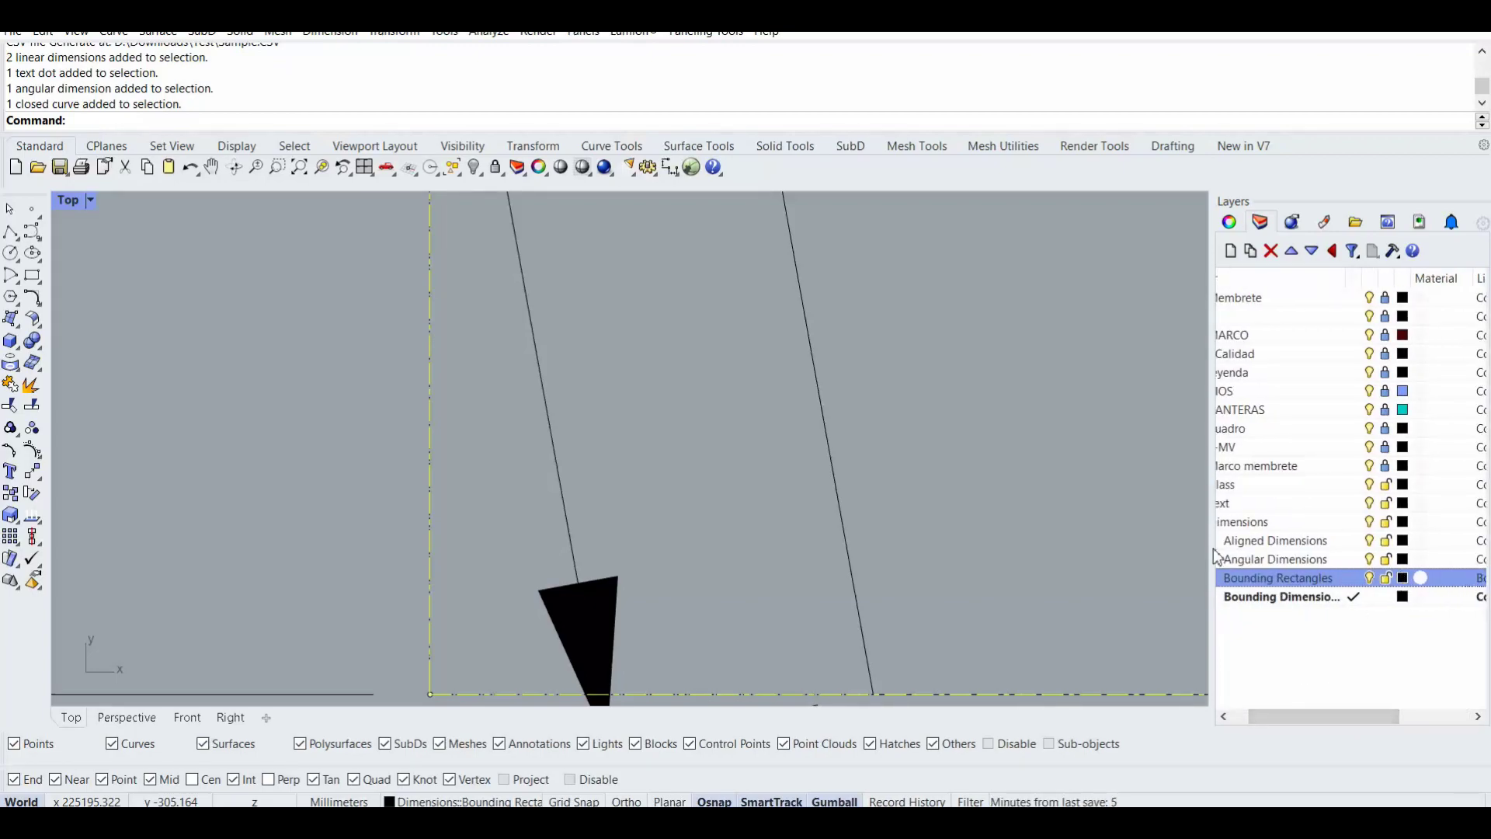
click(1379, 479)
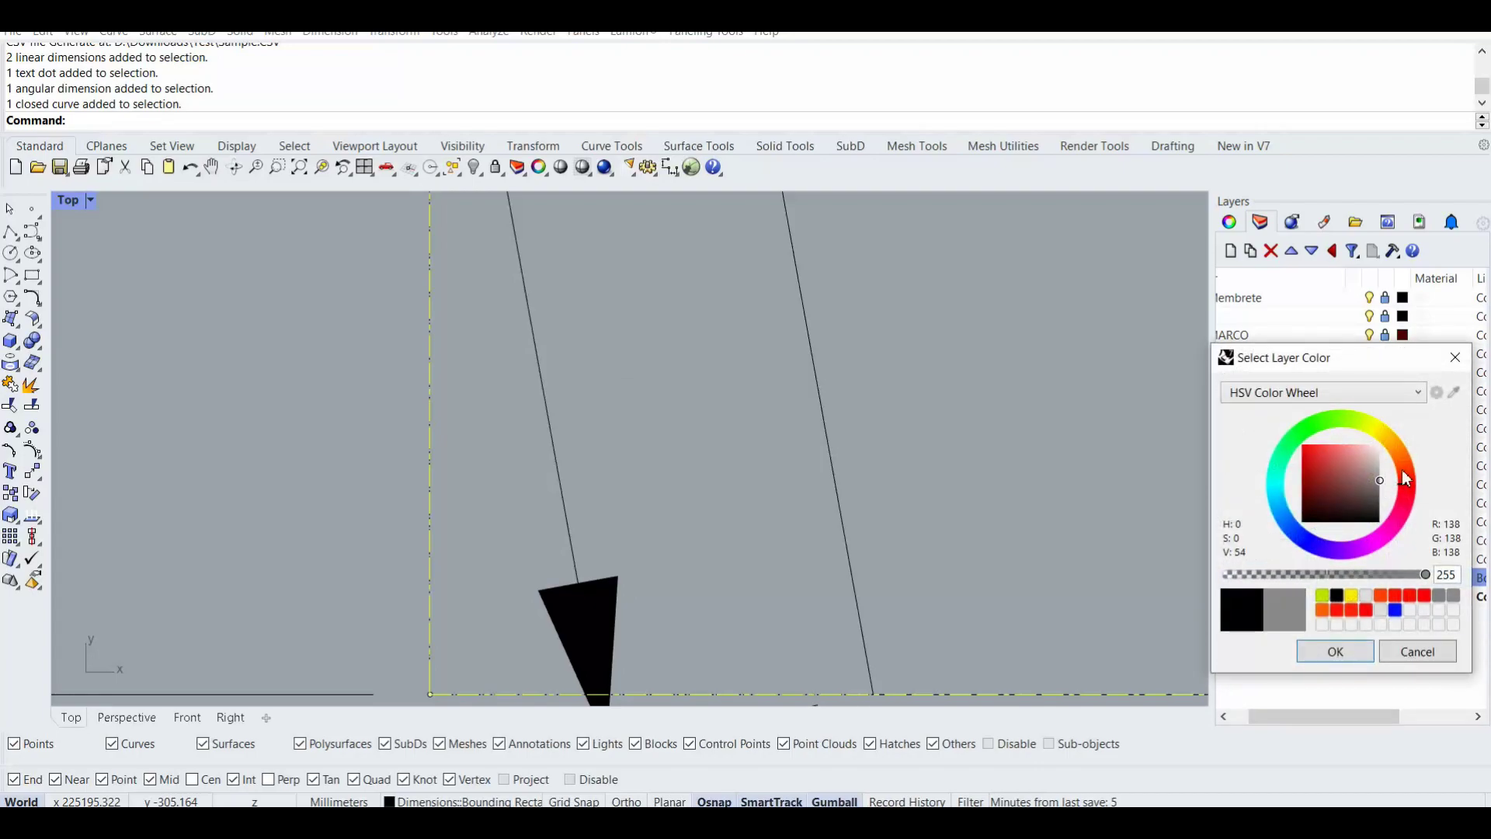
drag(1387, 461, 1295, 460)
click(1320, 652)
scroll(649, 494, up, 6)
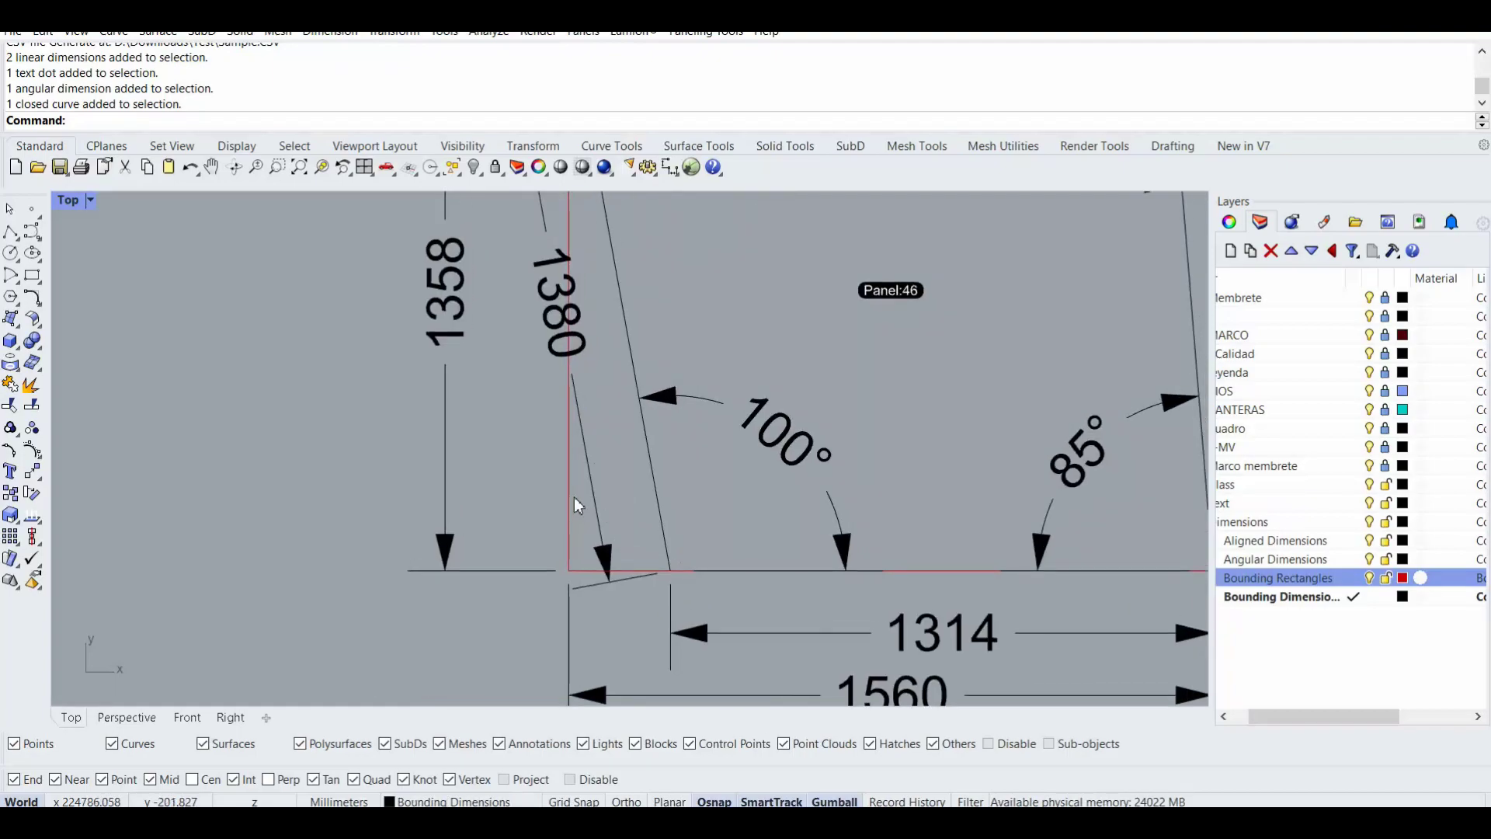
- Review the bounding rectangles and dimensions from Panel:46 along the row of frames back to Panel:1
scroll(572, 507, down, 6)
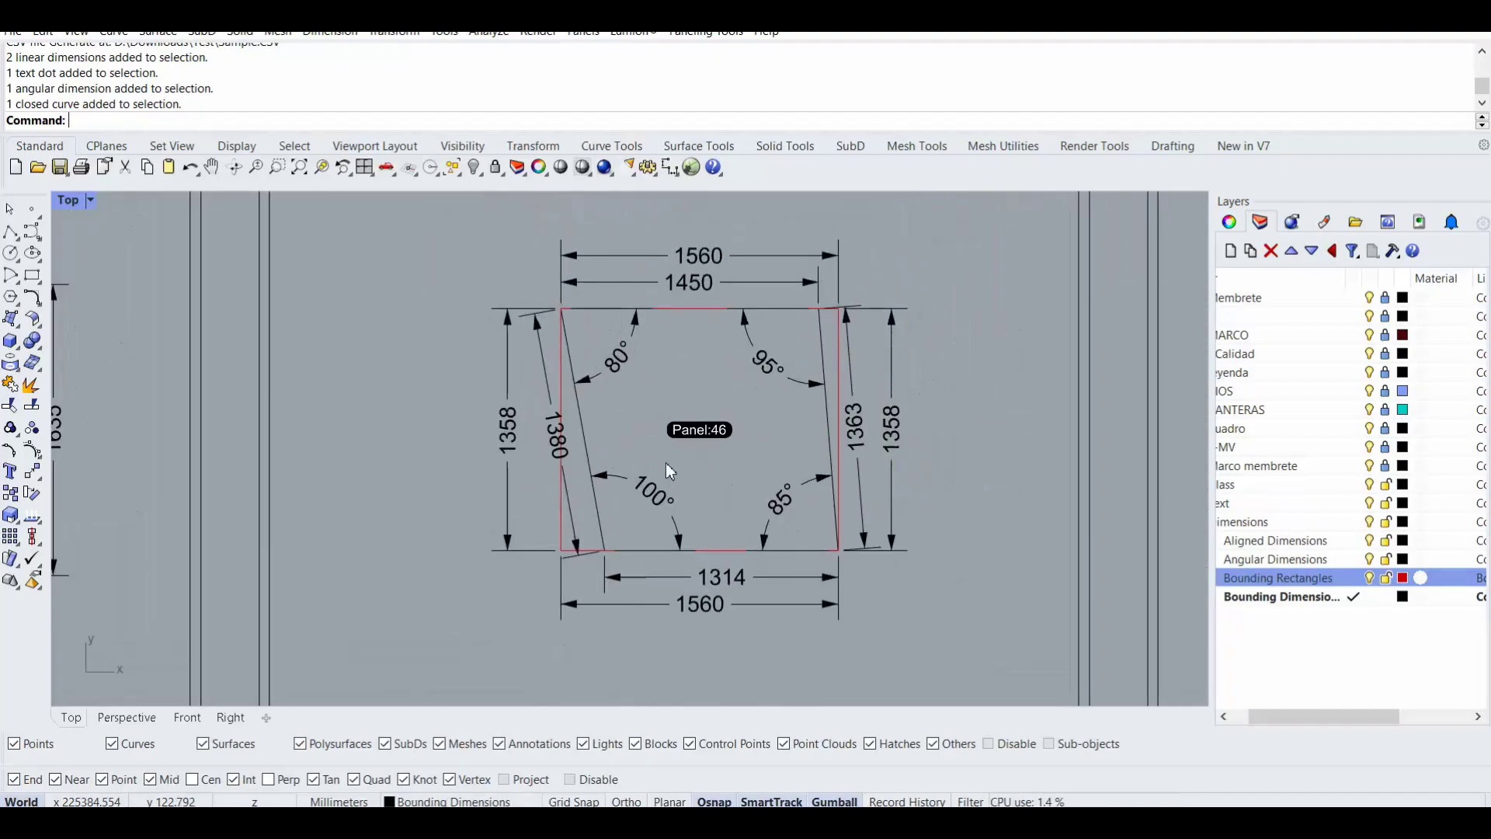
scroll(541, 481, up, 6)
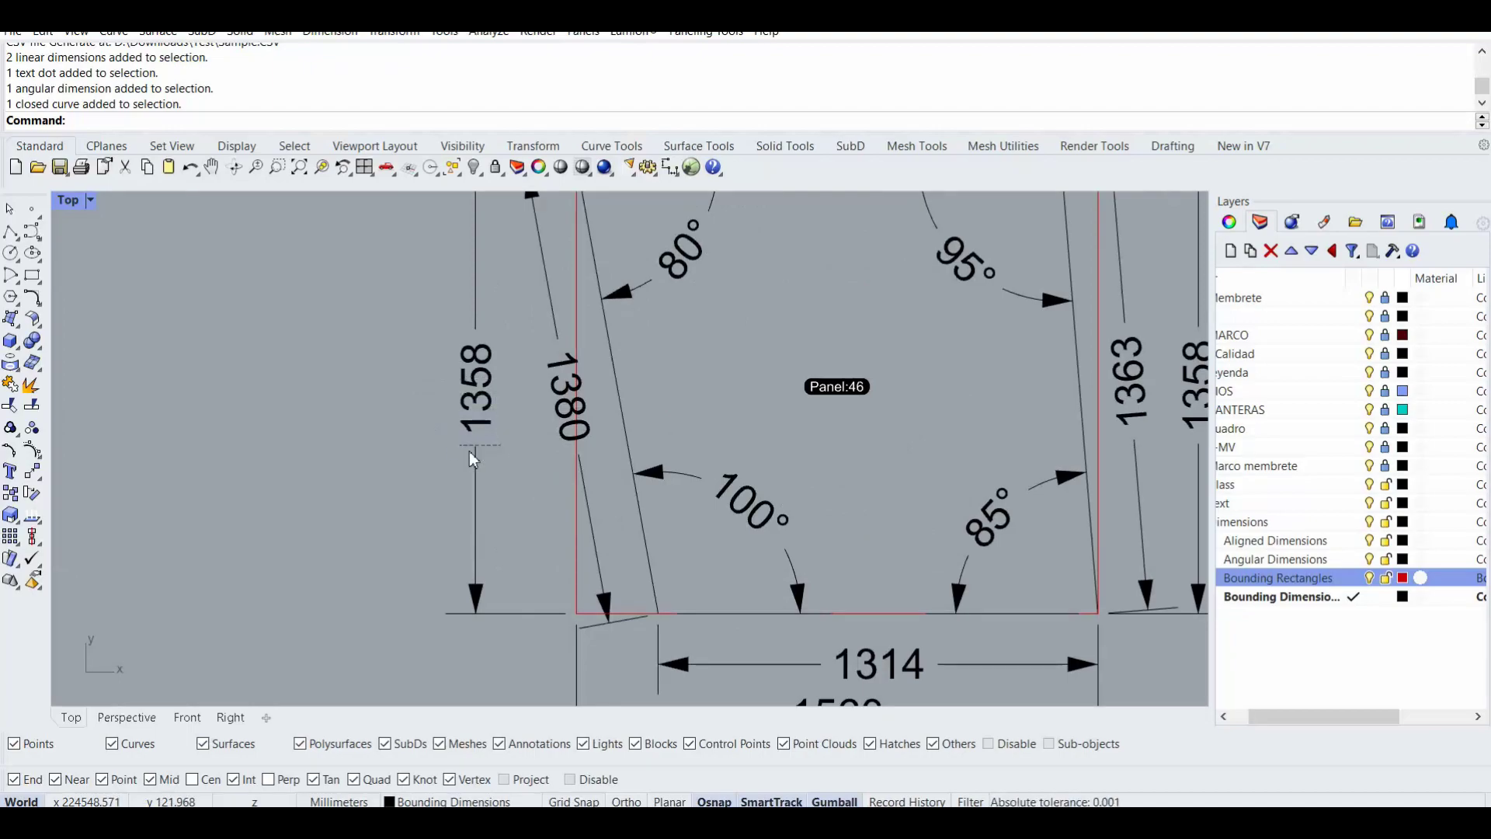
scroll(589, 488, down, 5)
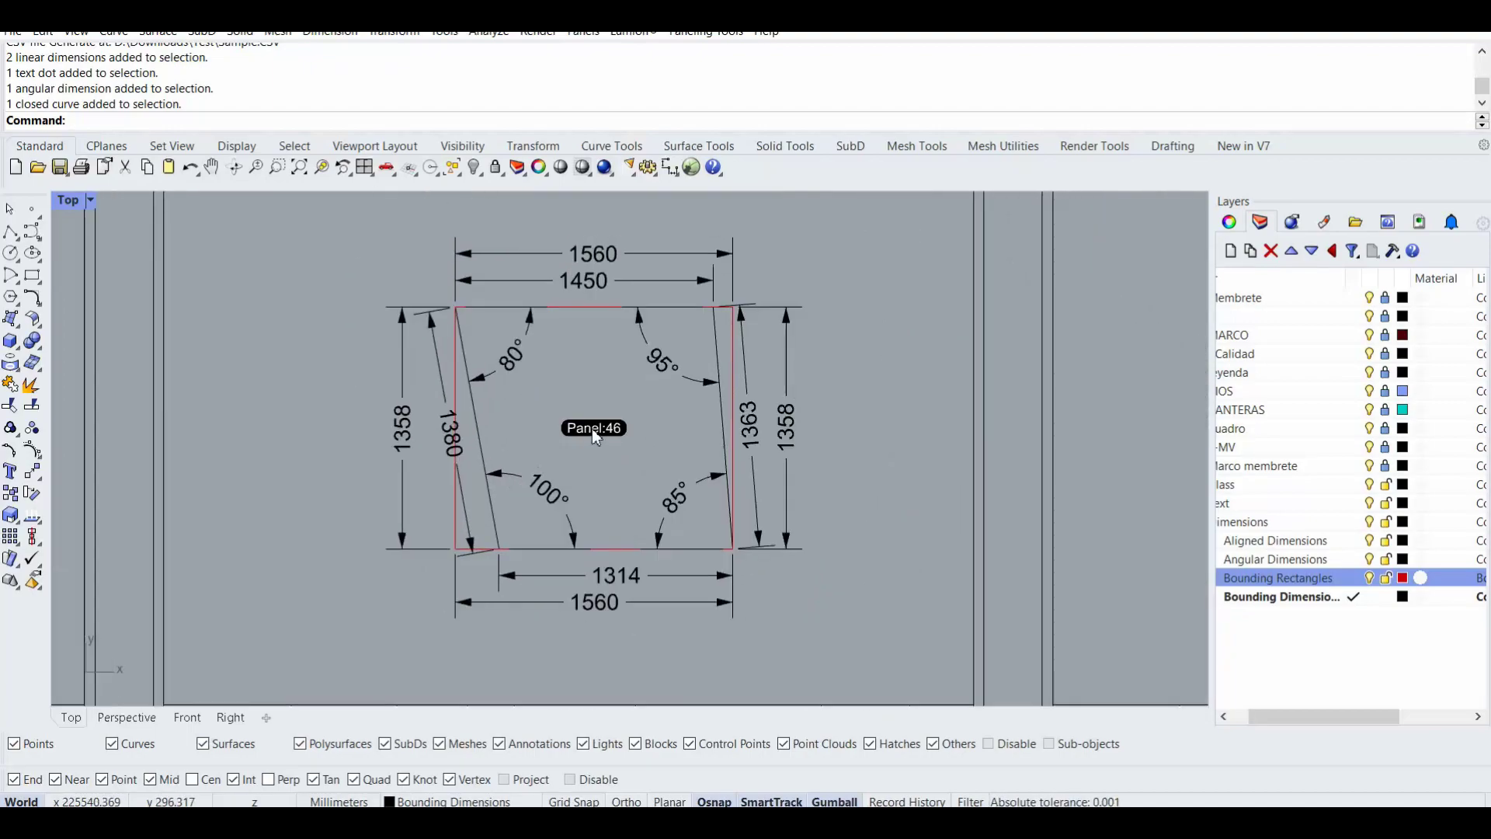
scroll(560, 474, down, 10)
right_drag(575, 480, 1064, 488)
right_drag(438, 492, 966, 428)
right_drag(226, 428, 932, 442)
right_drag(479, 427, 1204, 370)
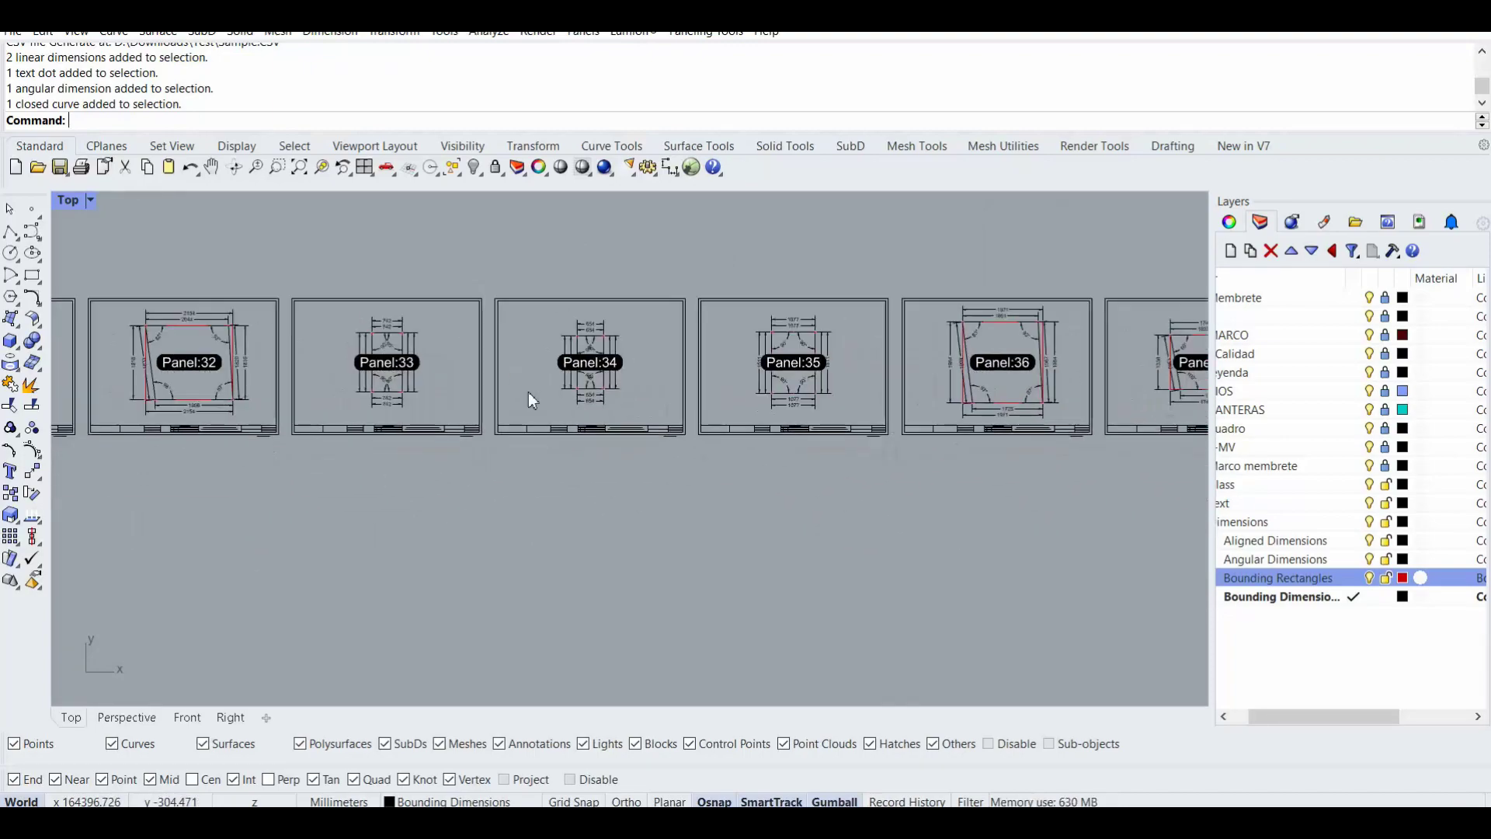
scroll(521, 397, down, 8)
right_drag(243, 397, 1103, 426)
right_drag(349, 459, 699, 427)
scroll(456, 419, down, 8)
right_drag(132, 409, 619, 449)
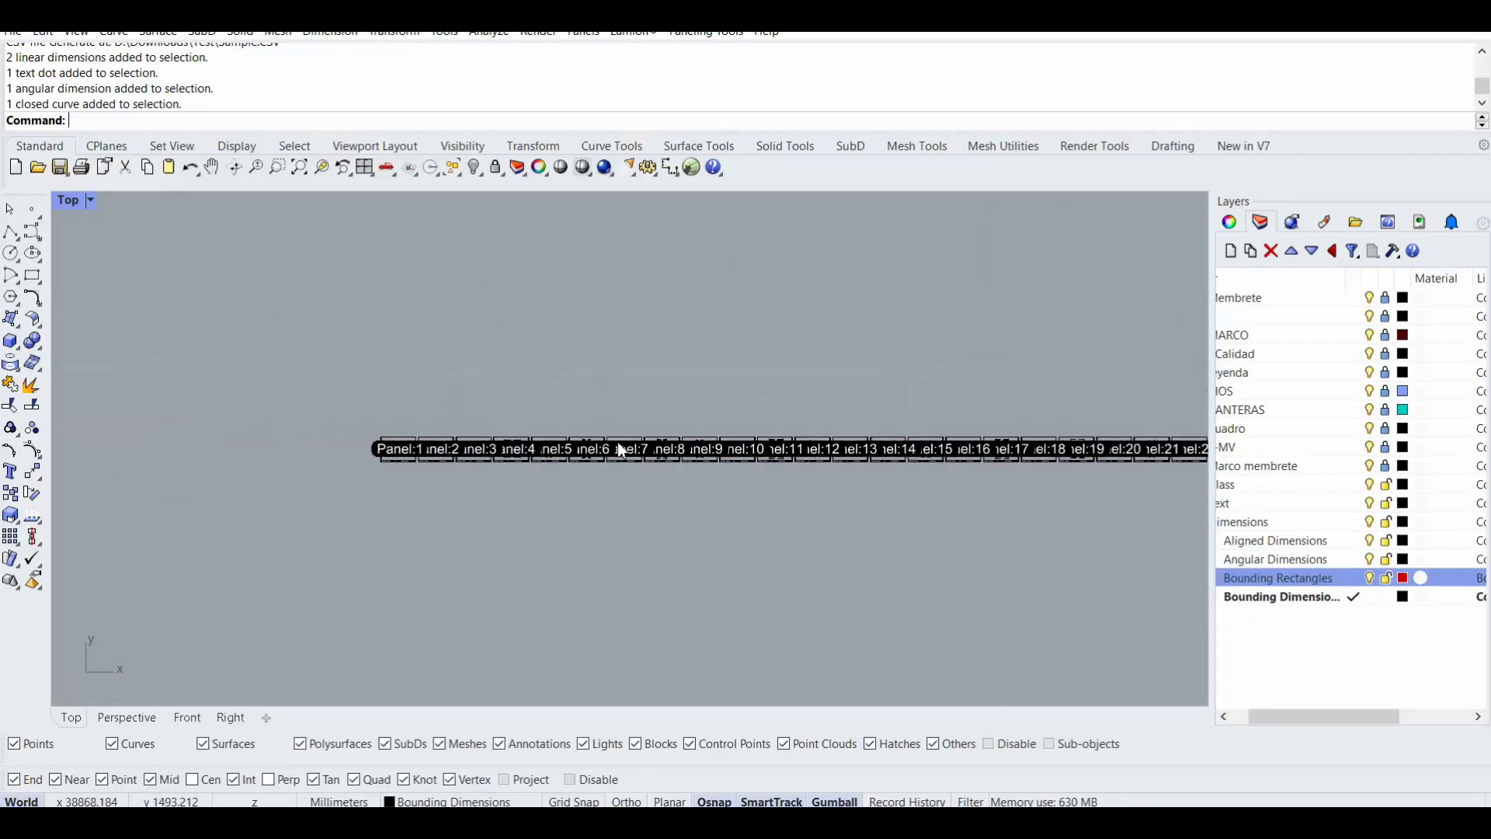
scroll(435, 460, up, 20)
scroll(257, 441, up, 4)
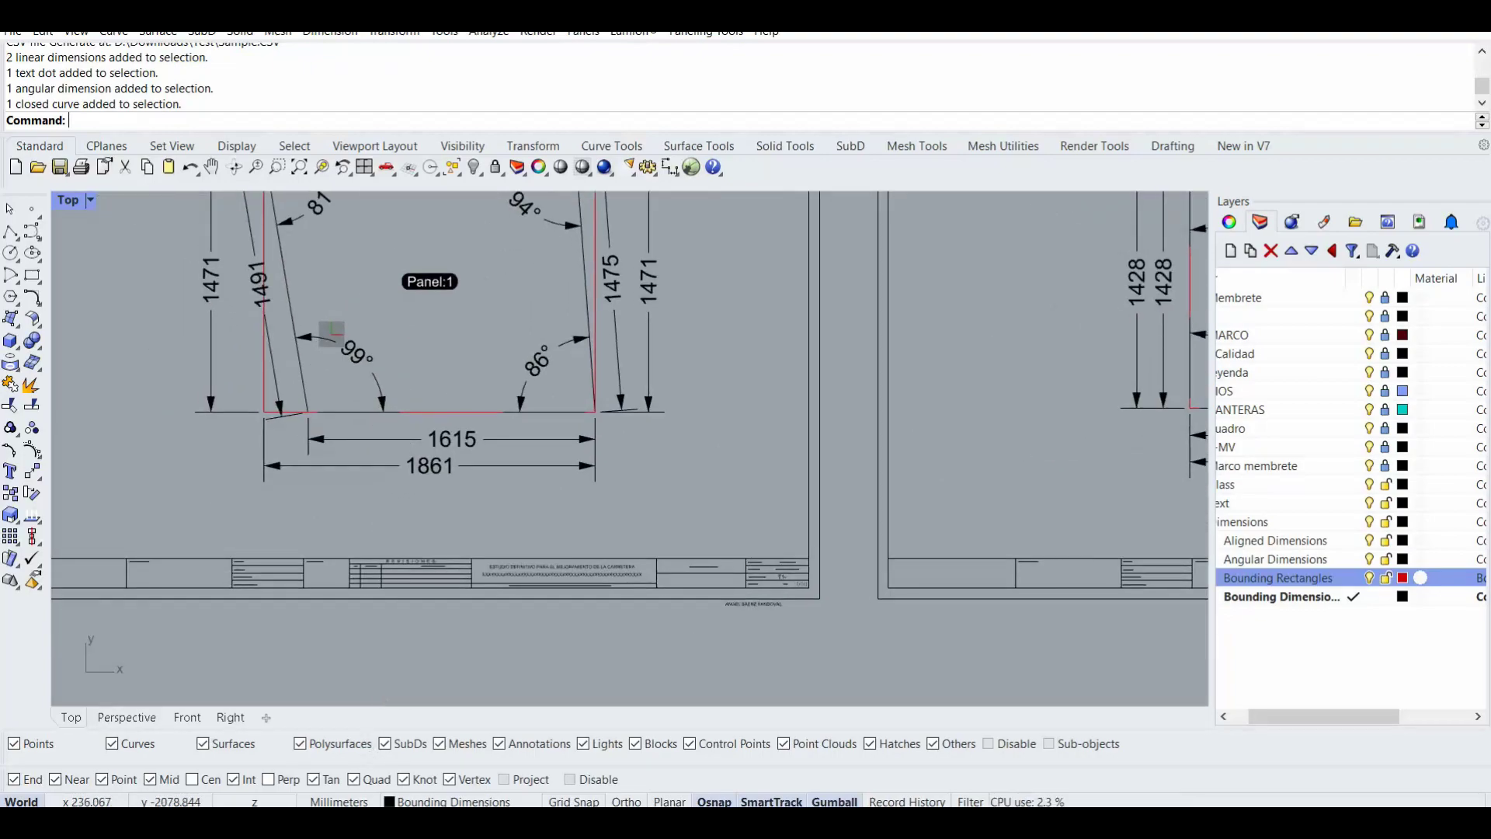
- Open the exported Sample.CSV from the Downloads Test folder in Excel
click(326, 822)
drag(916, 471, 961, 562)
click(771, 424)
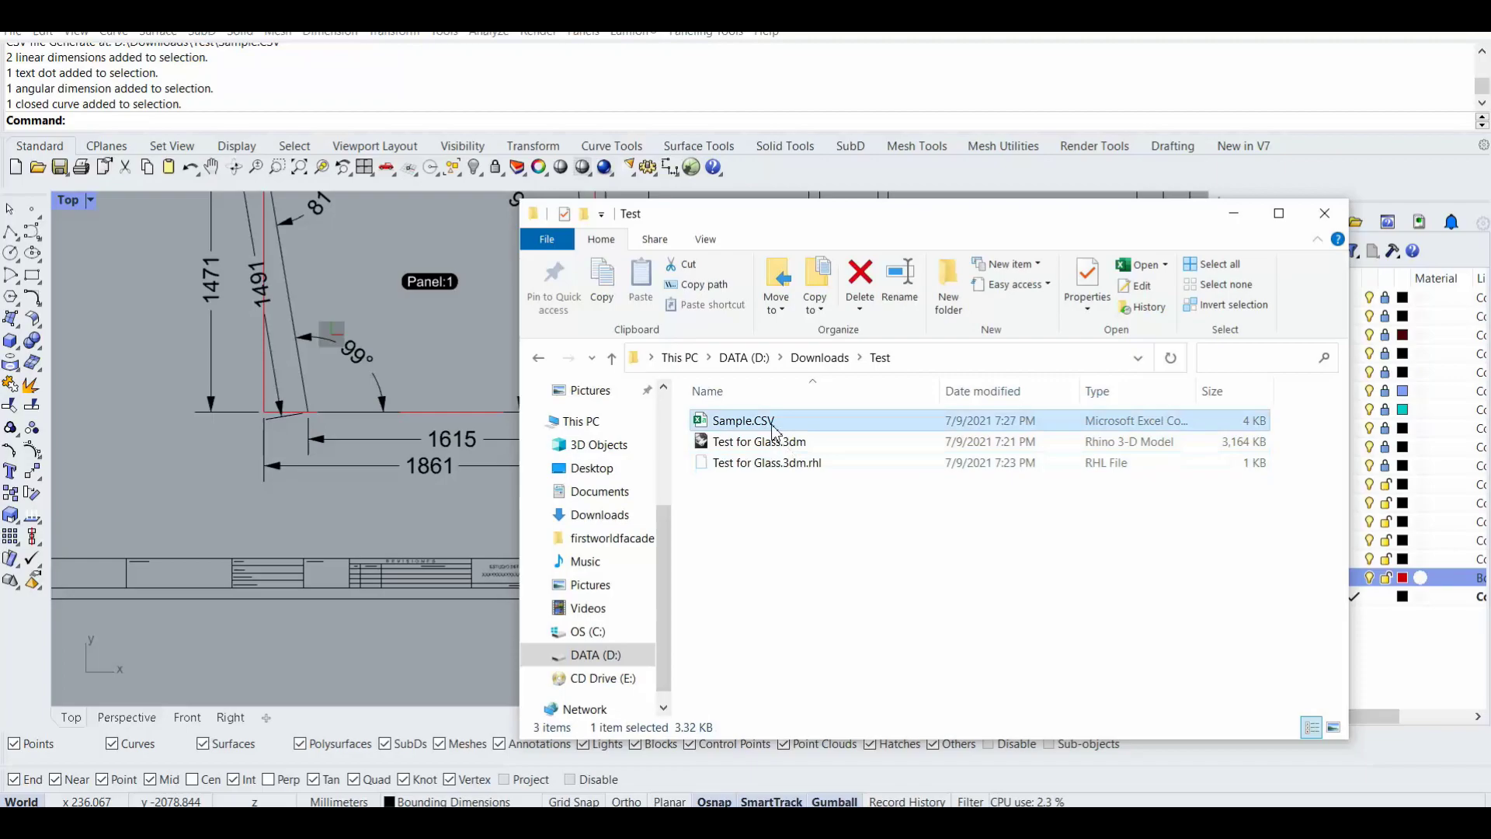
double_click(774, 424)
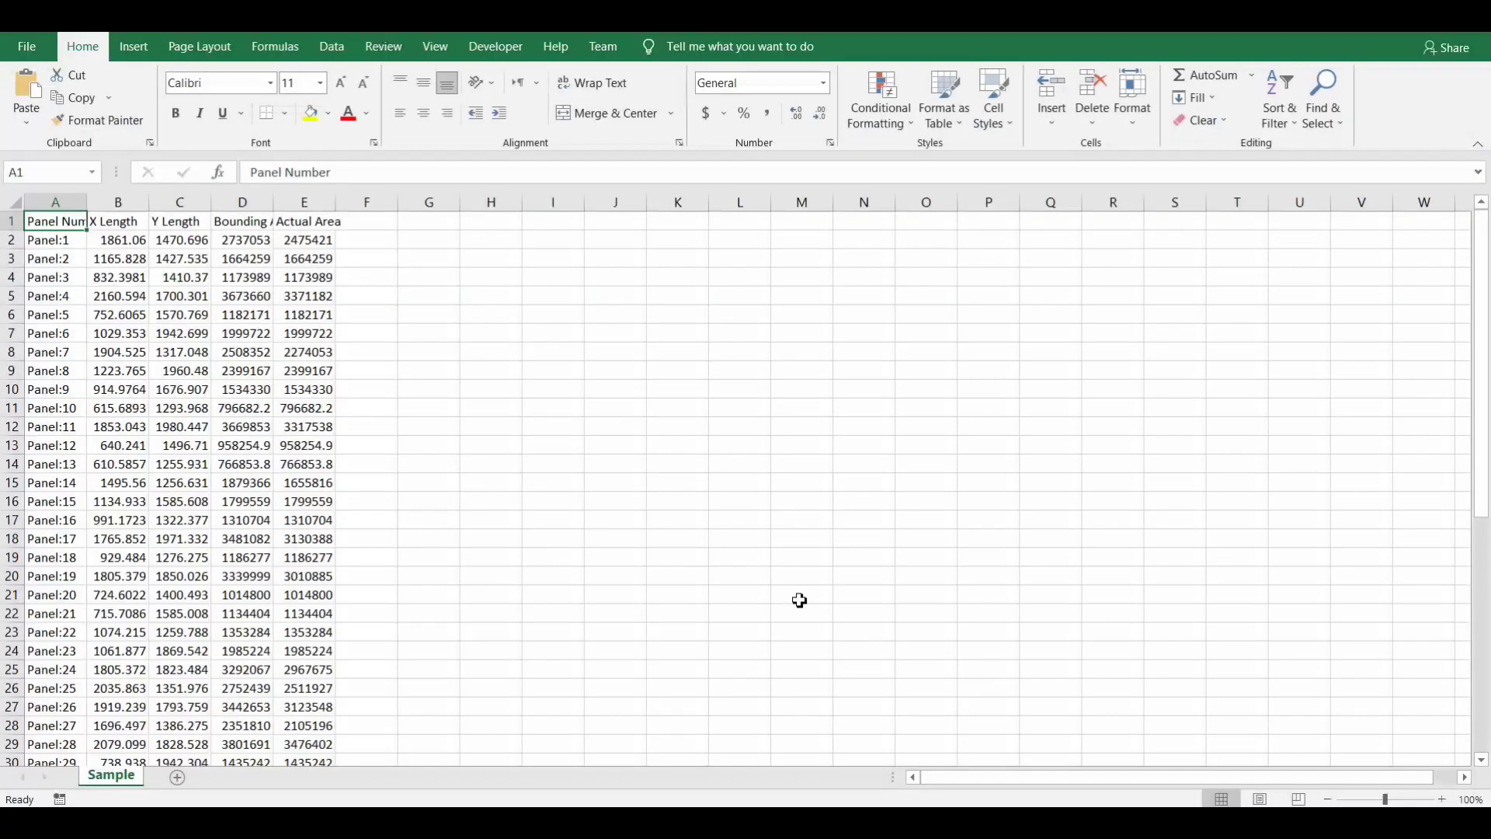
- Review the panel numbers and their X Length values in the exported sheet
click(344, 368)
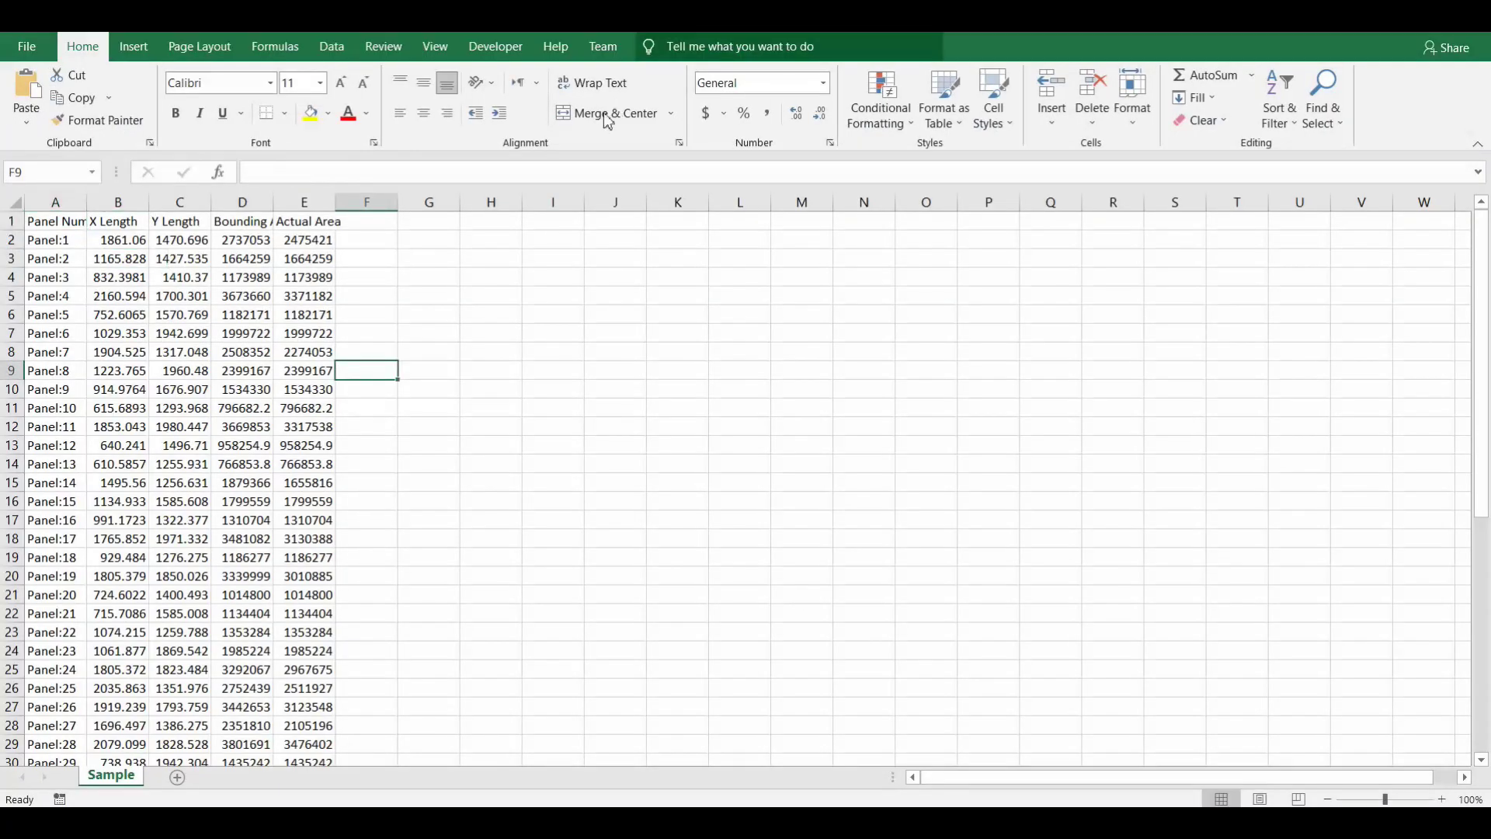
click(46, 226)
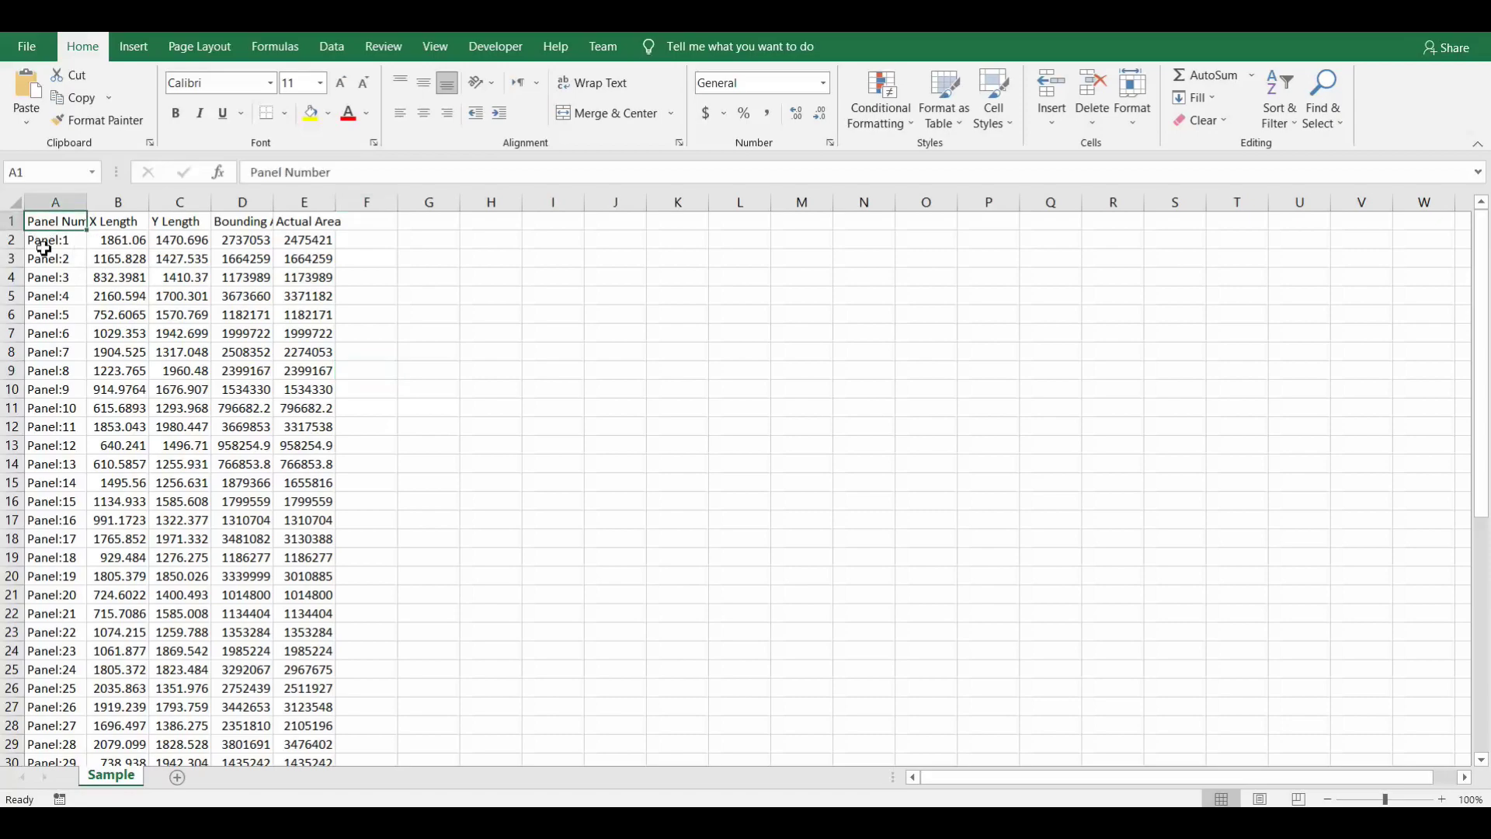
click(41, 244)
click(40, 279)
click(33, 317)
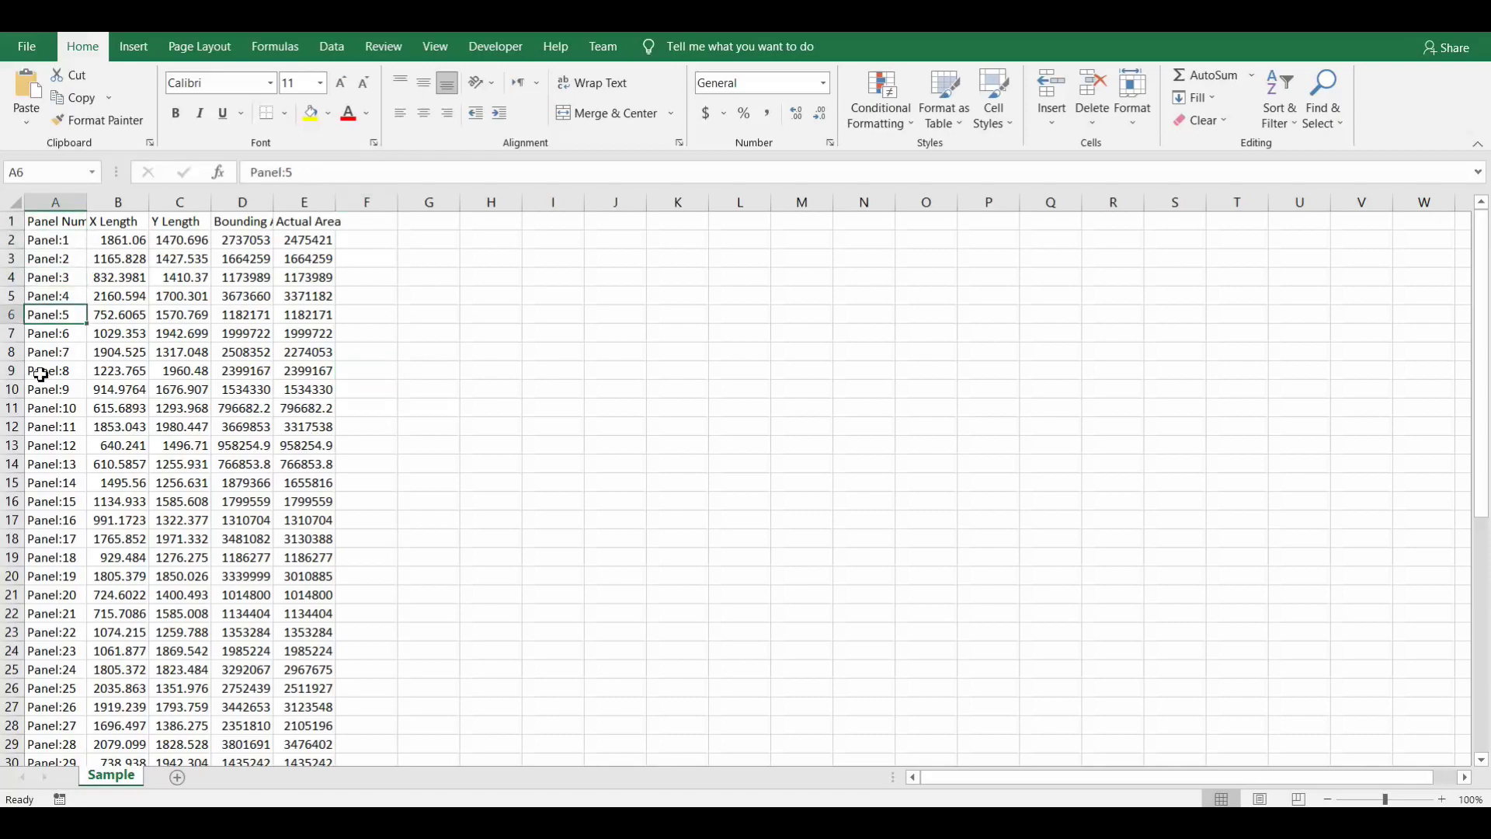
click(119, 241)
click(116, 259)
click(118, 316)
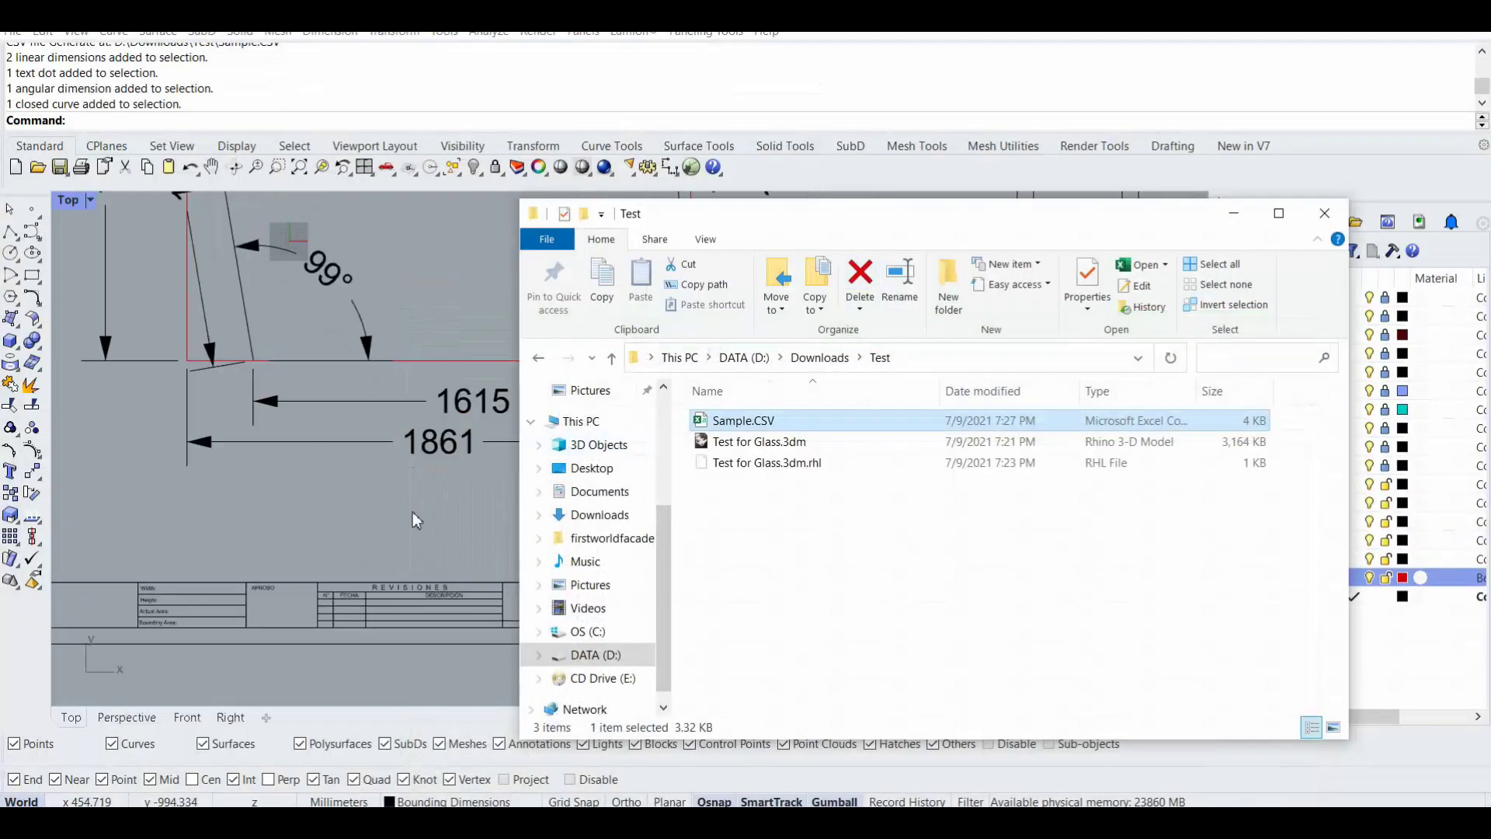
- Return to the Rhino drawing and examine Panel:1's width and height dimensions for comparison with the exported sheet
click(413, 511)
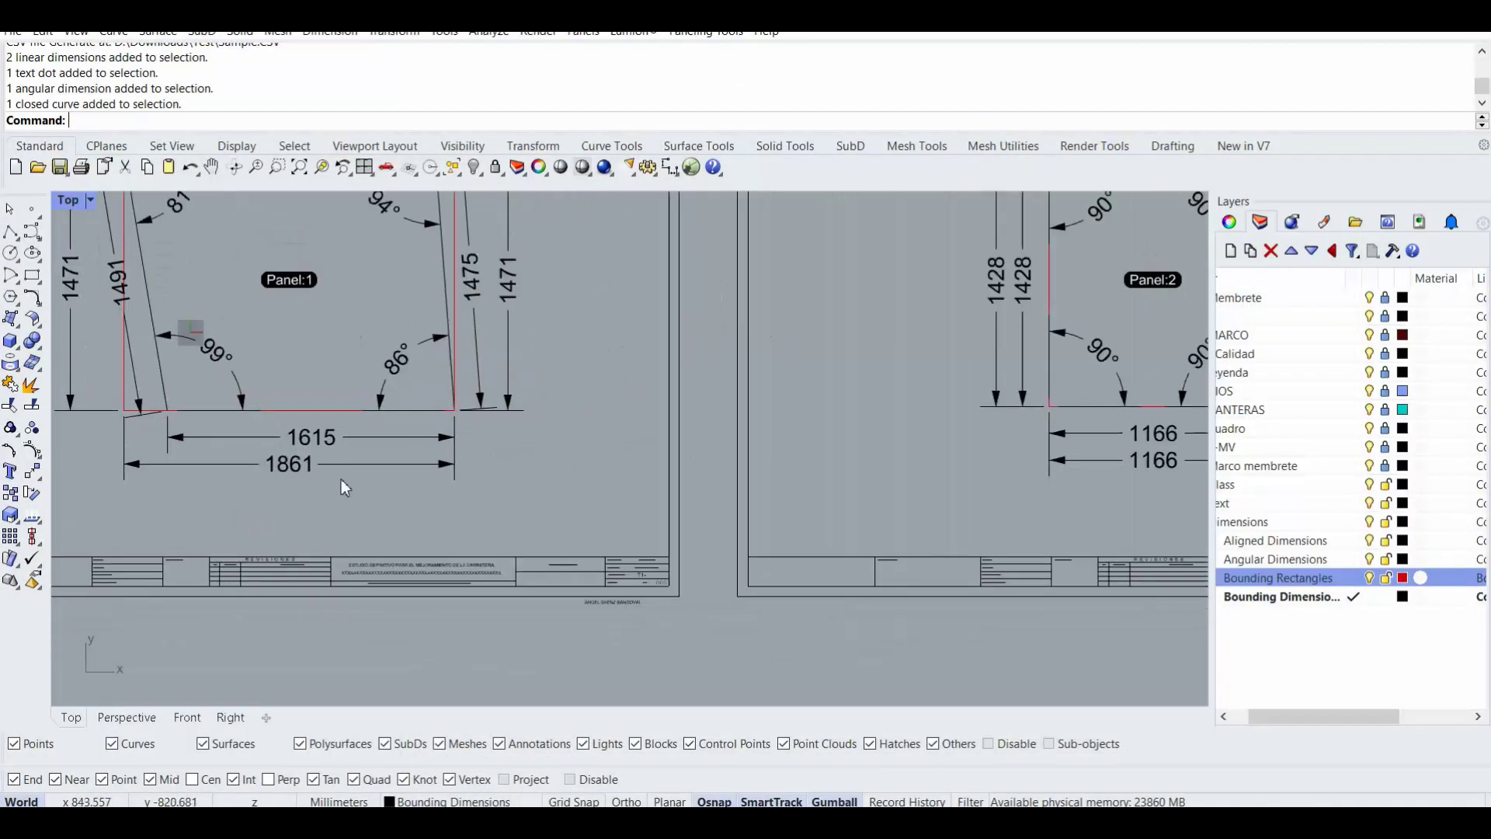
right_drag(341, 478, 453, 468)
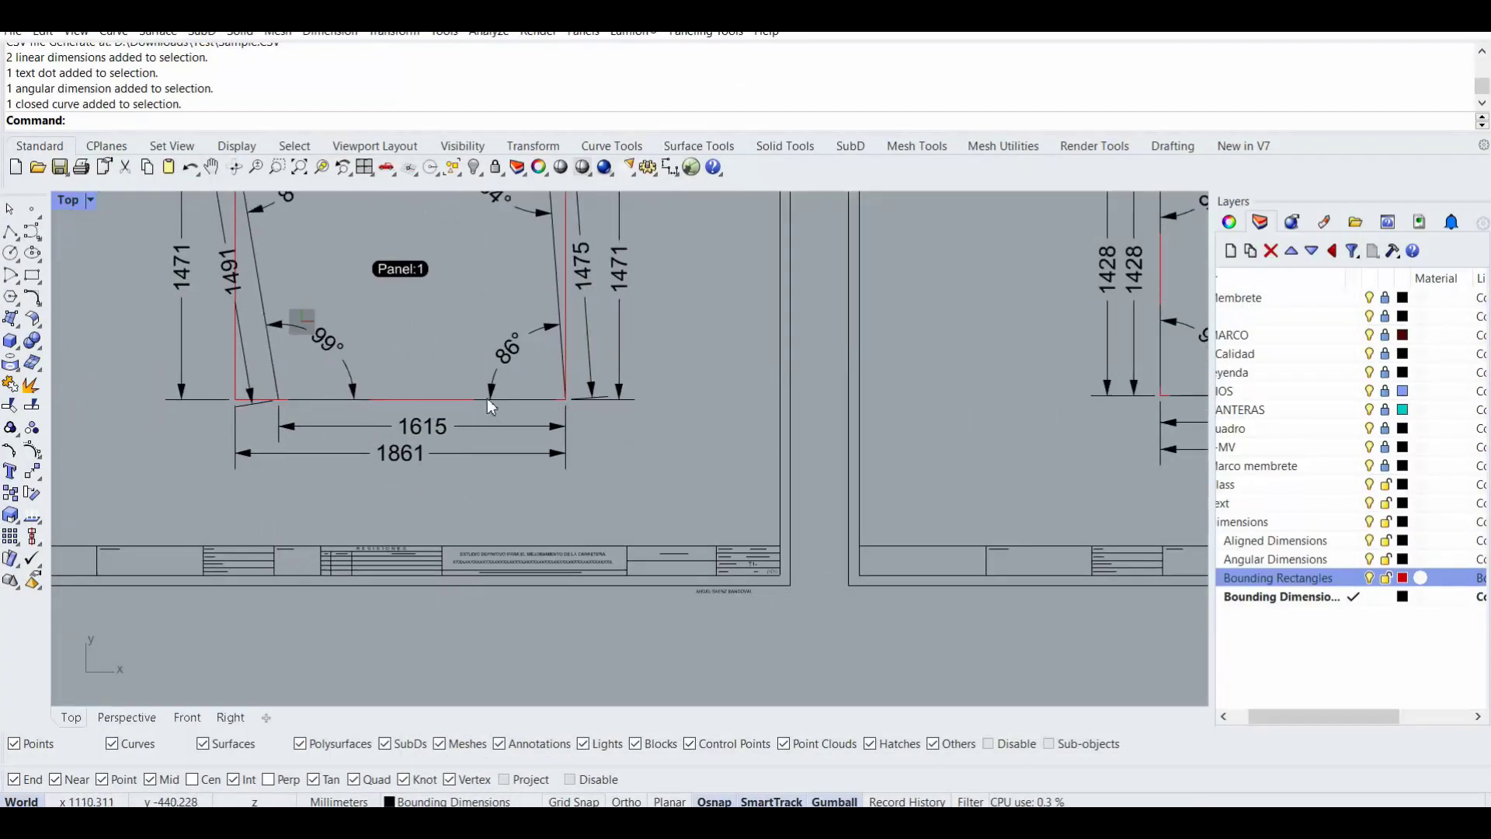
right_drag(318, 428, 343, 445)
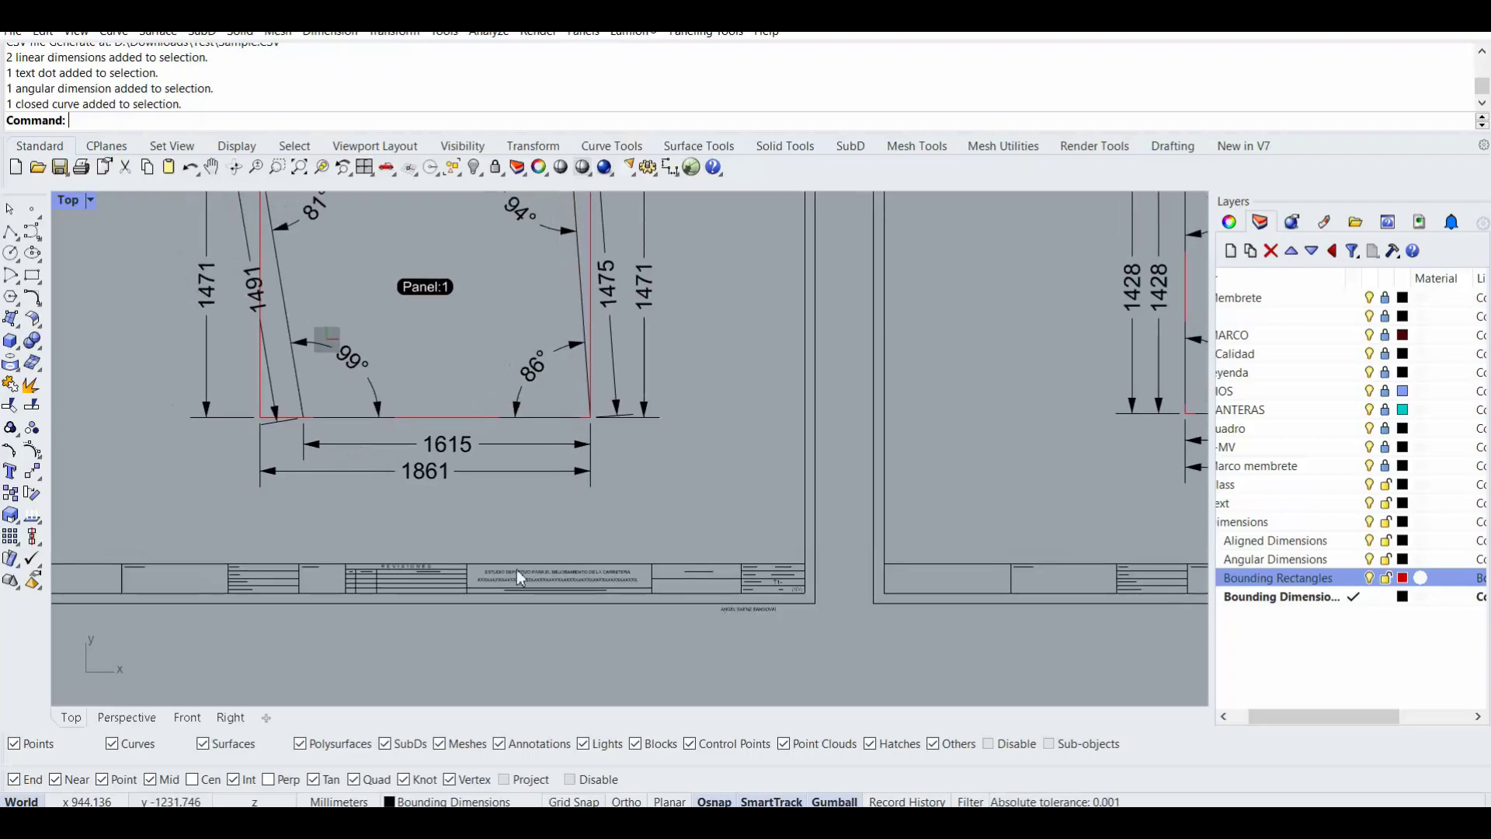
right_drag(597, 470, 562, 615)
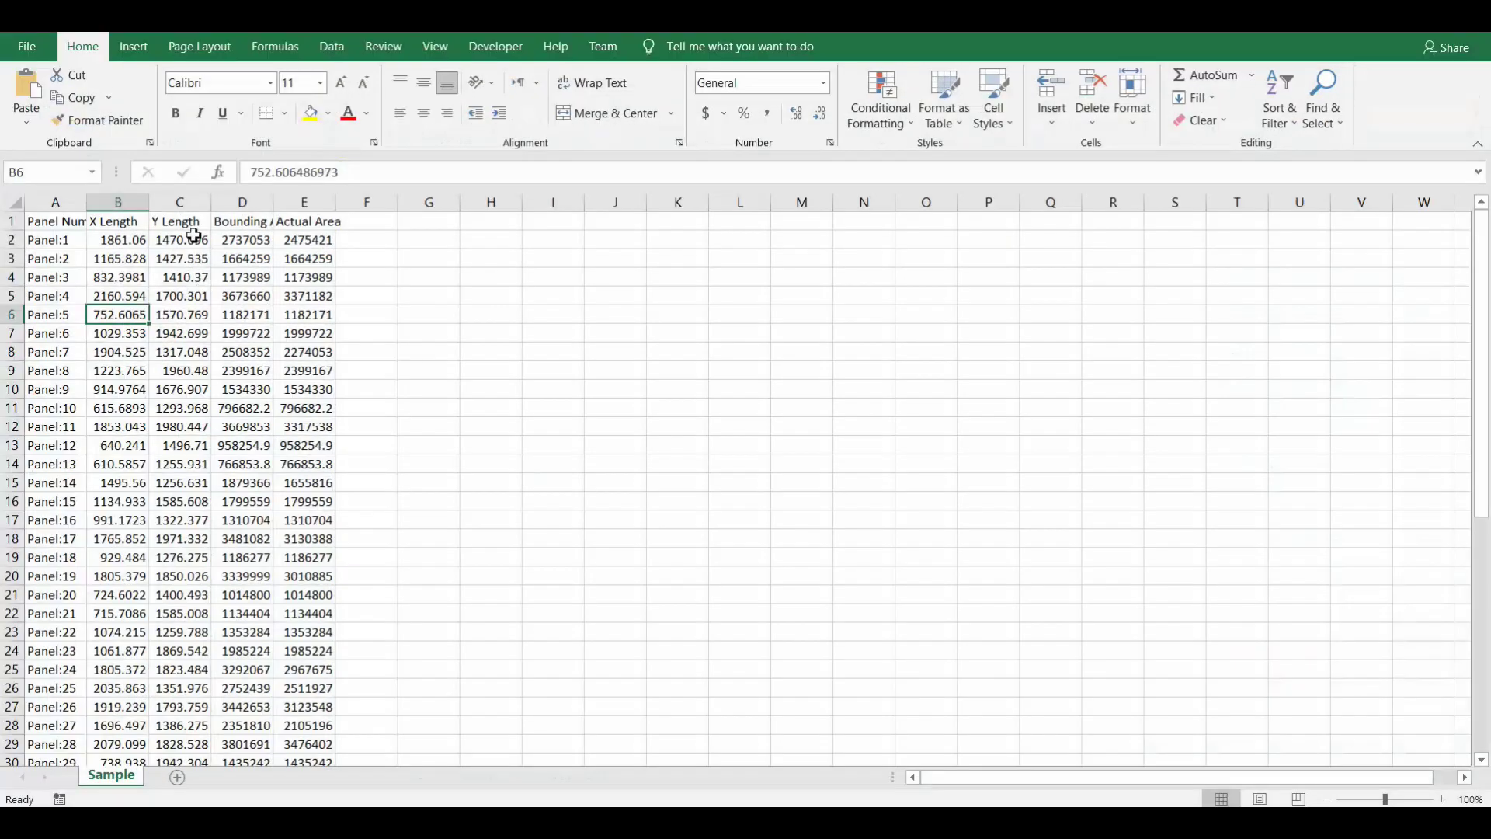
- In the Excel sheet, check the Y Length column and widen the Bounding Area and Actual Area columns to fit their contents
click(190, 225)
click(181, 277)
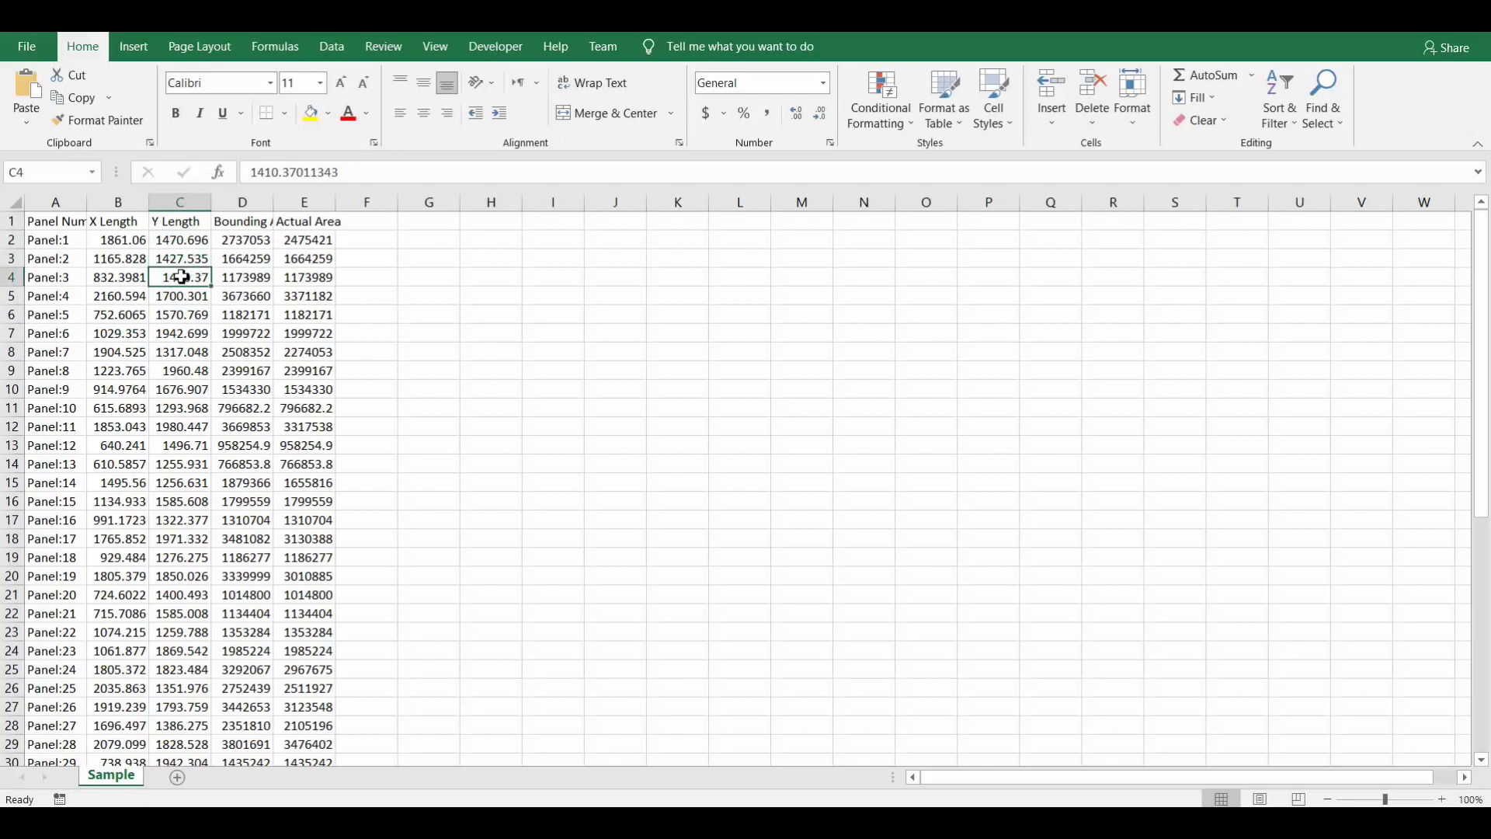
click(250, 225)
double_click(273, 205)
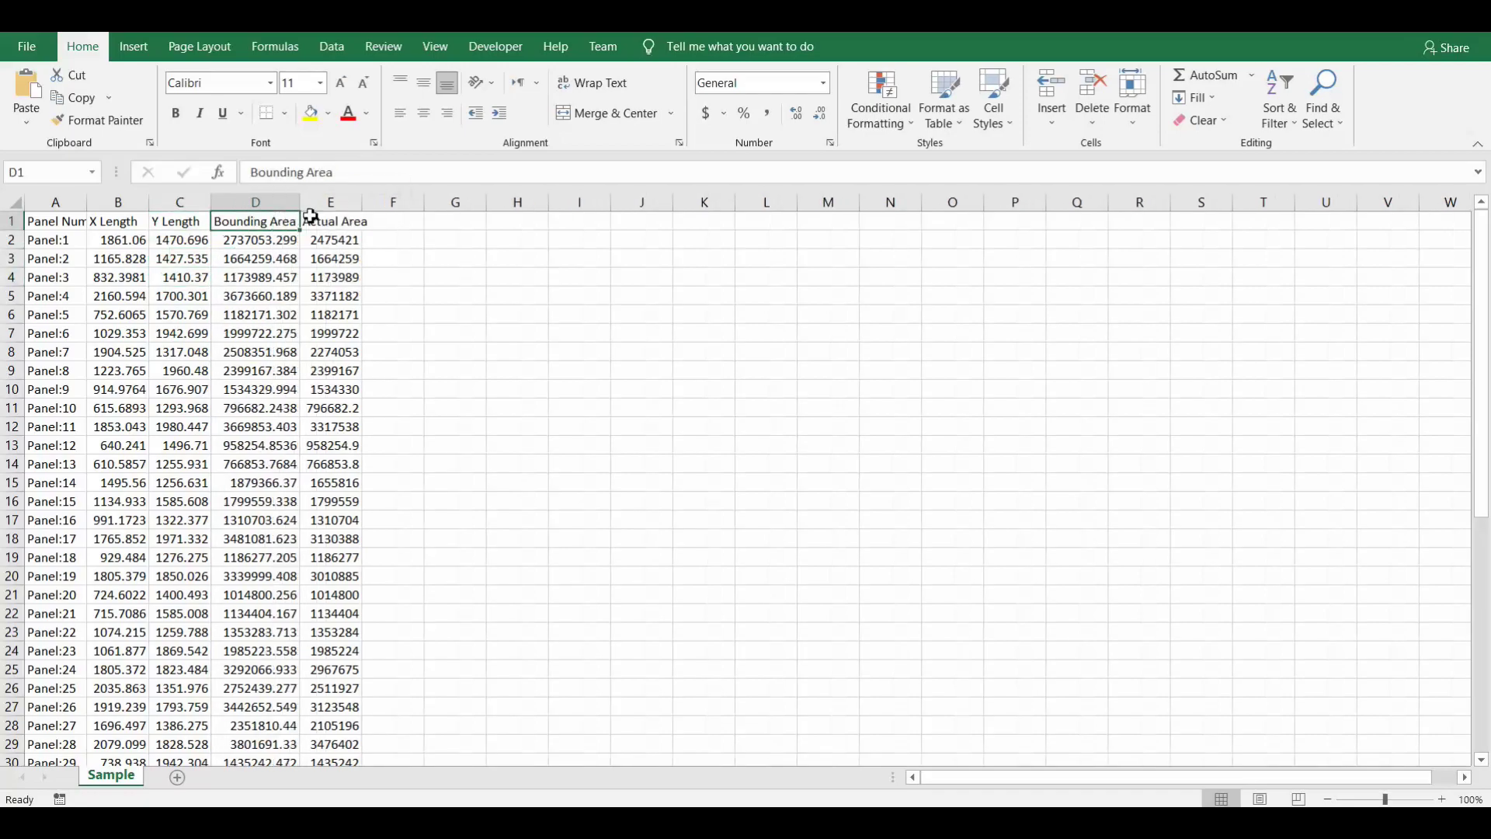
drag(365, 209, 394, 208)
- Compare the panels' bounding and actual areas and examine the number of decimals in the length columns
click(347, 295)
click(269, 315)
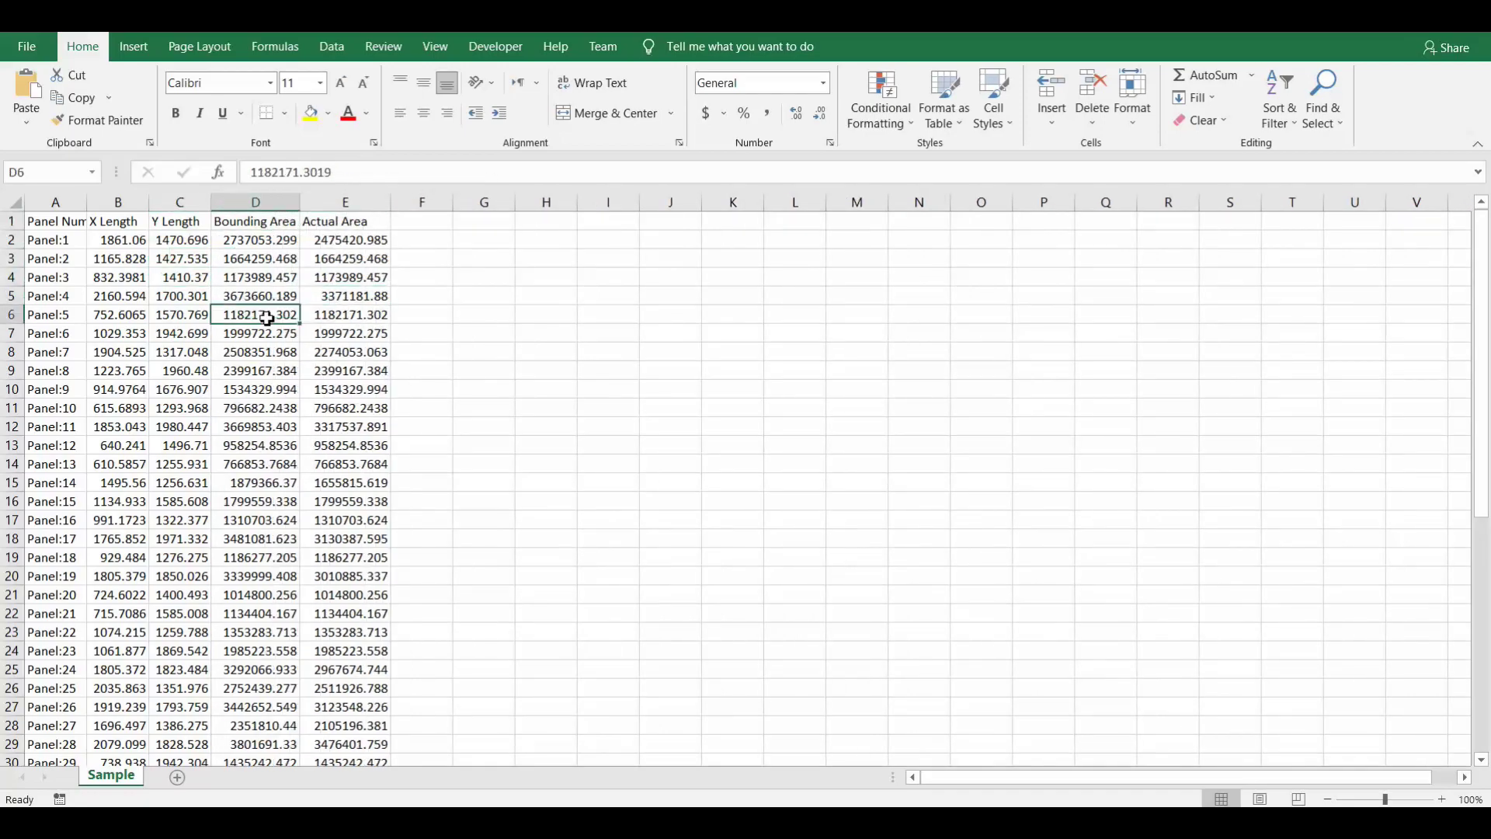
click(362, 331)
click(196, 409)
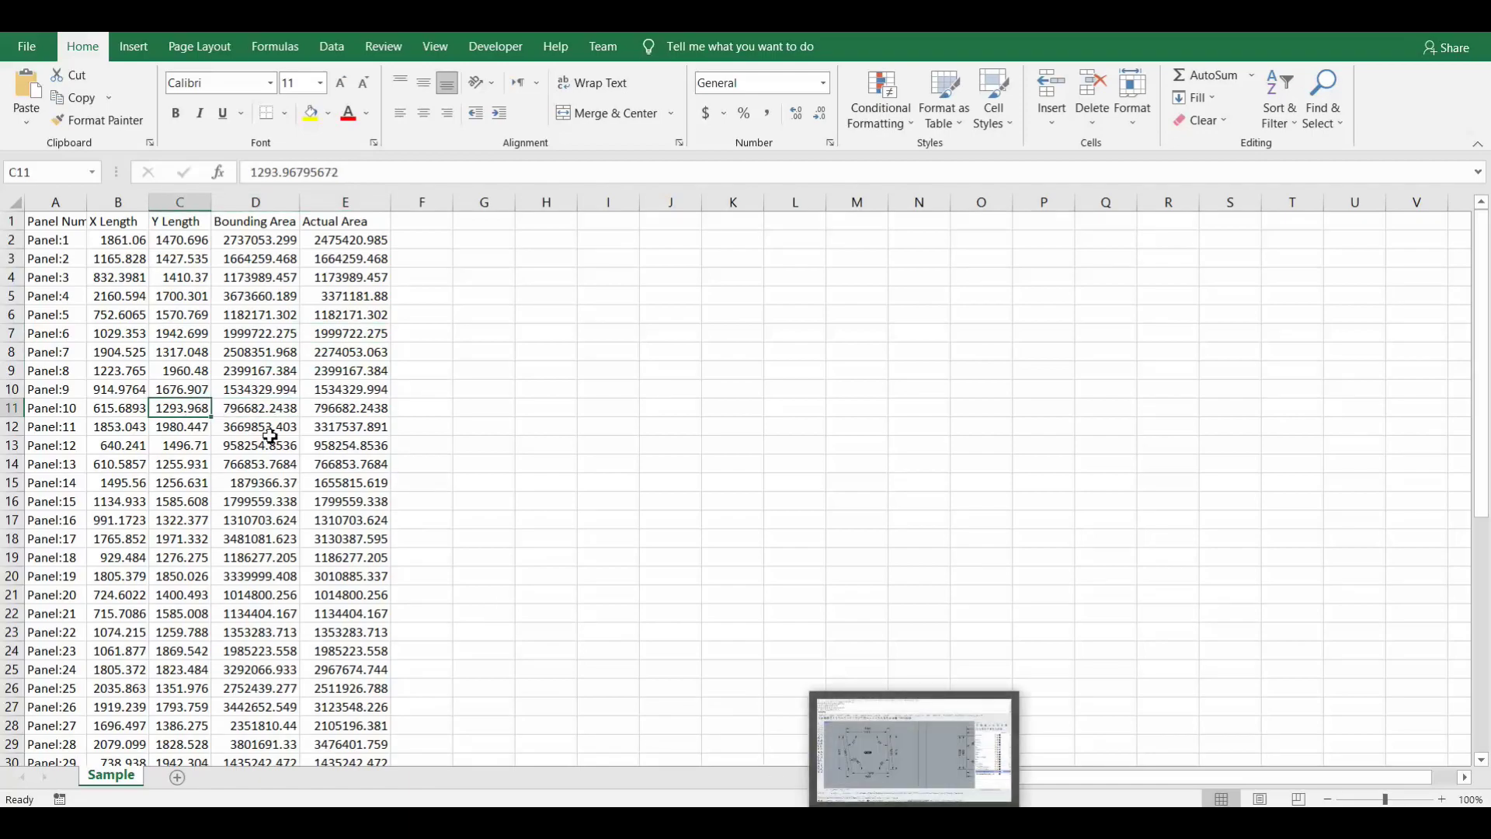
drag(143, 333, 134, 557)
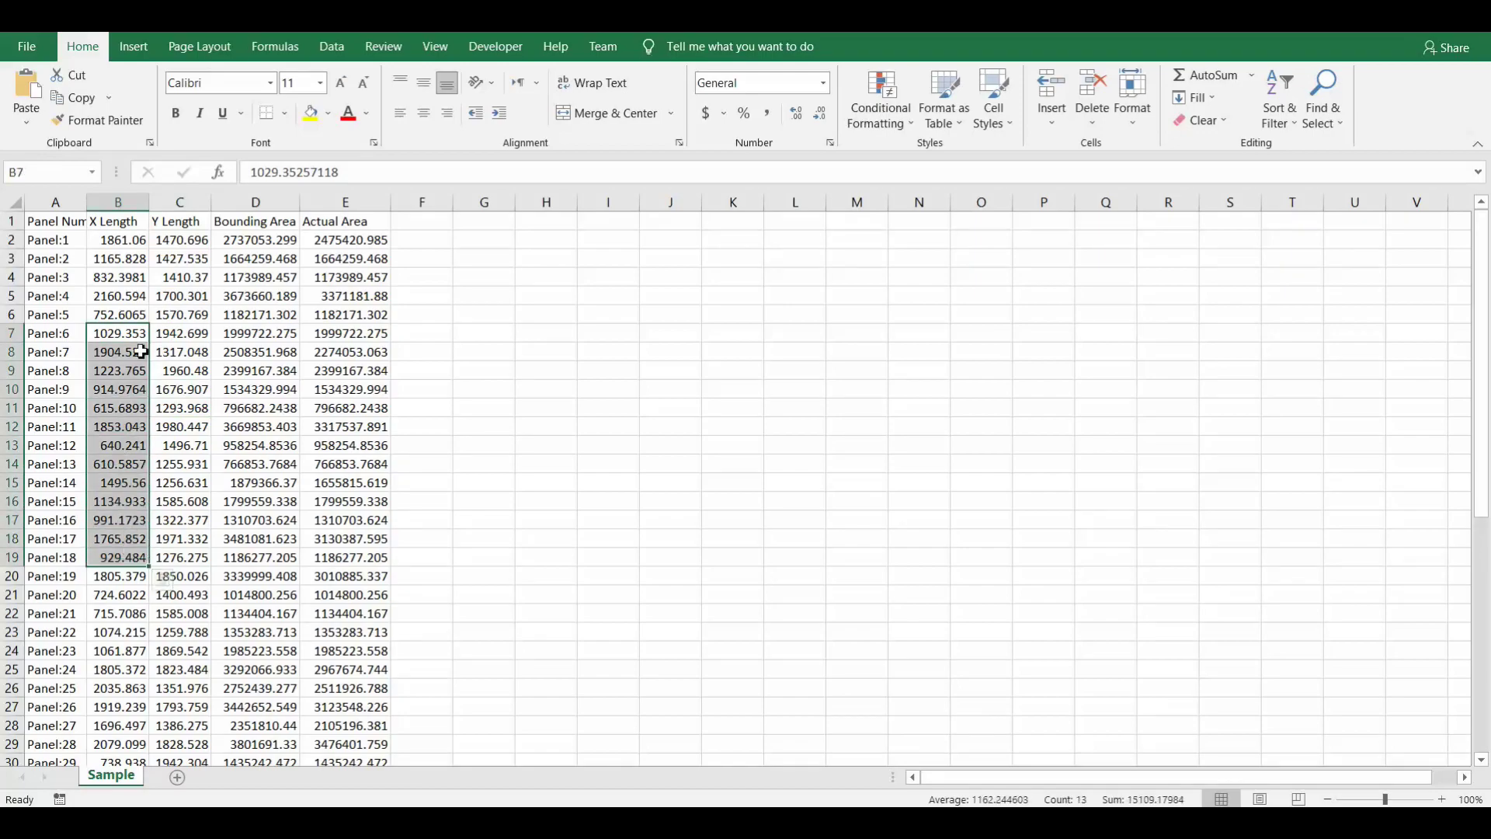
click(134, 252)
click(122, 353)
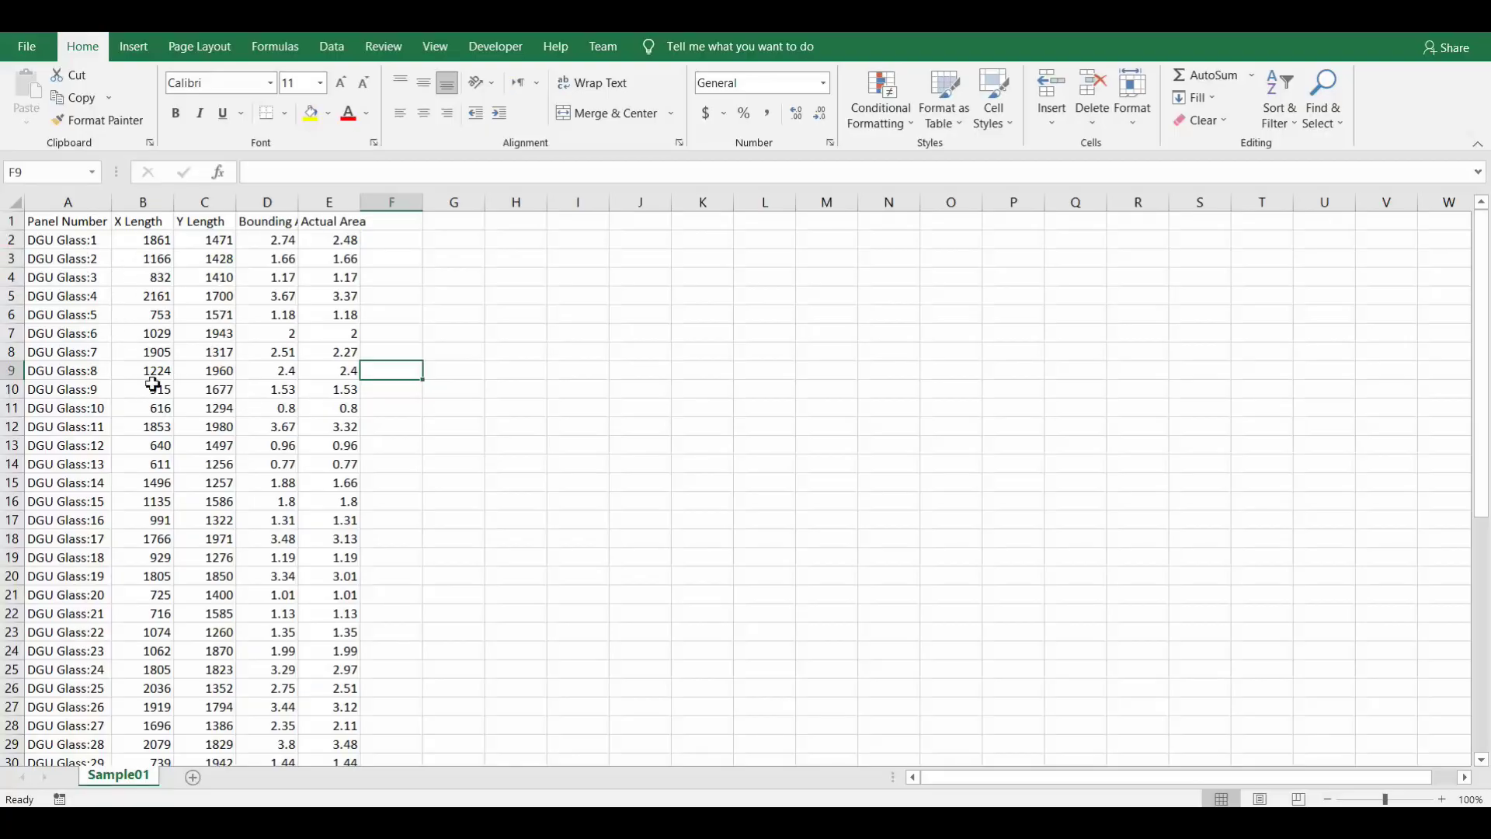
- Check the rounded lengths and areas for DGU Glass:1, and close the sheet, saving it over Sample01.CSV
click(166, 242)
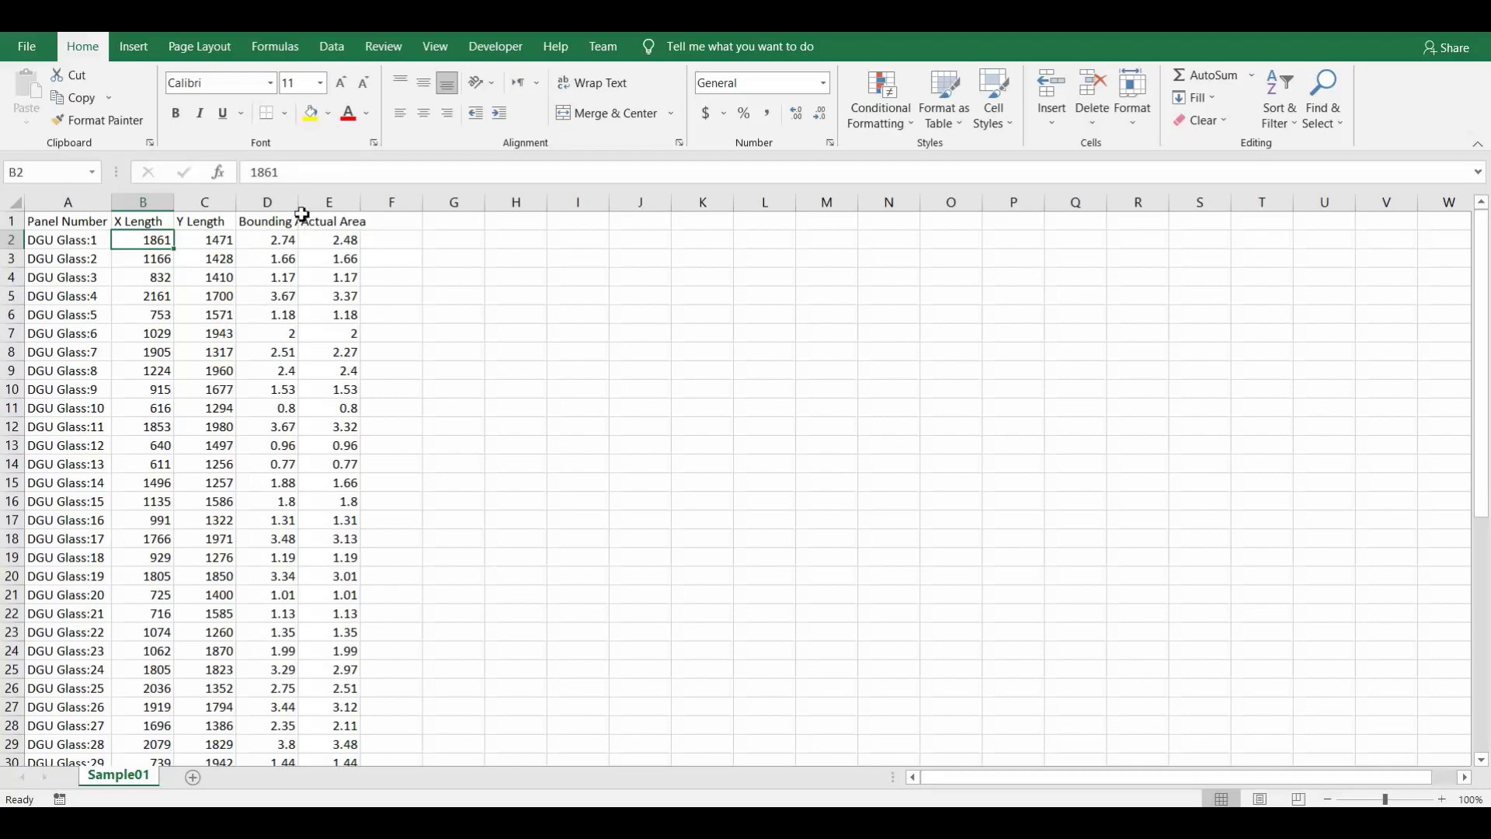
click(281, 242)
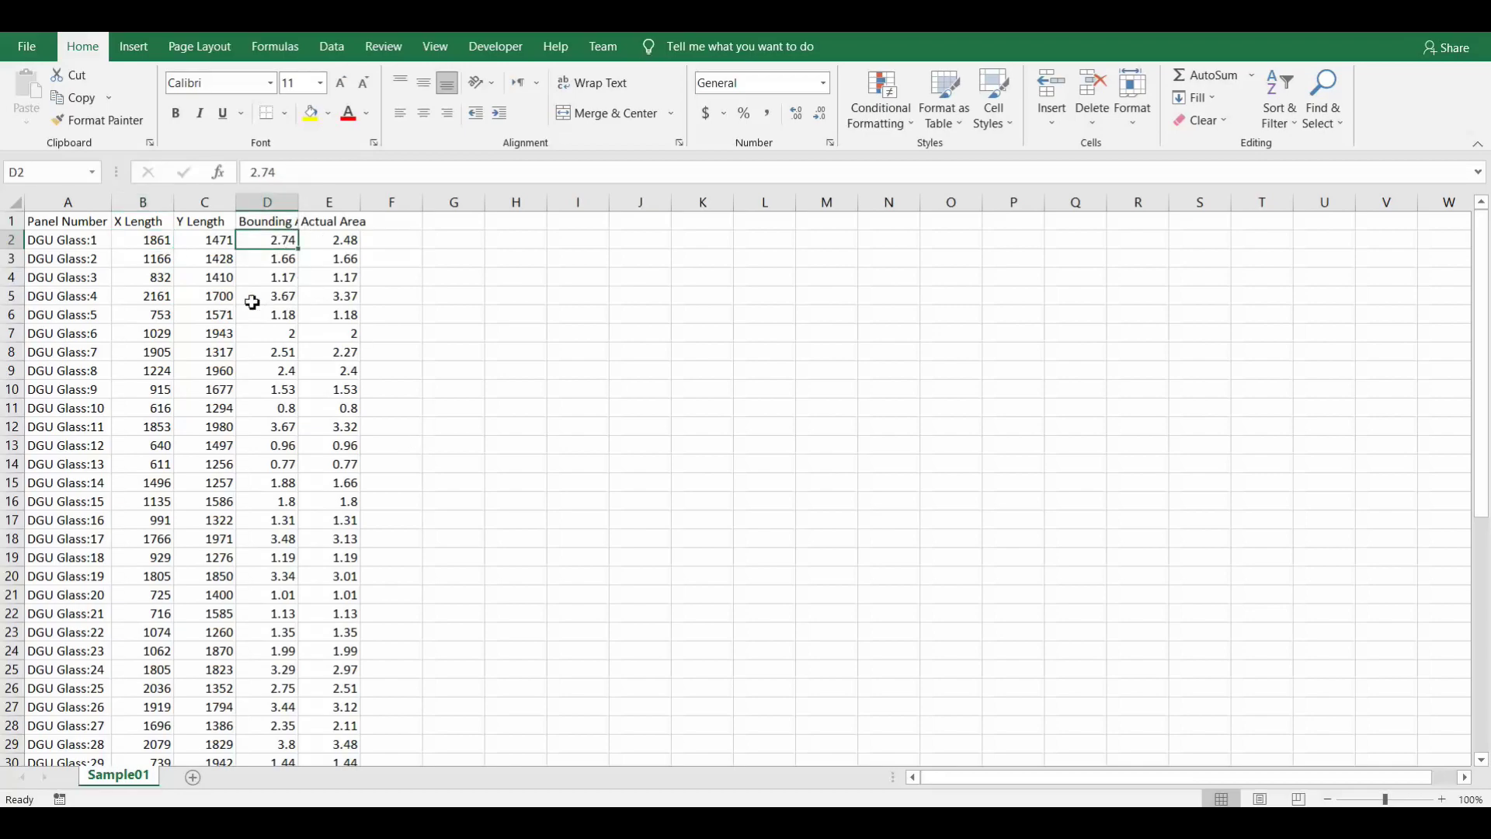
click(1472, 14)
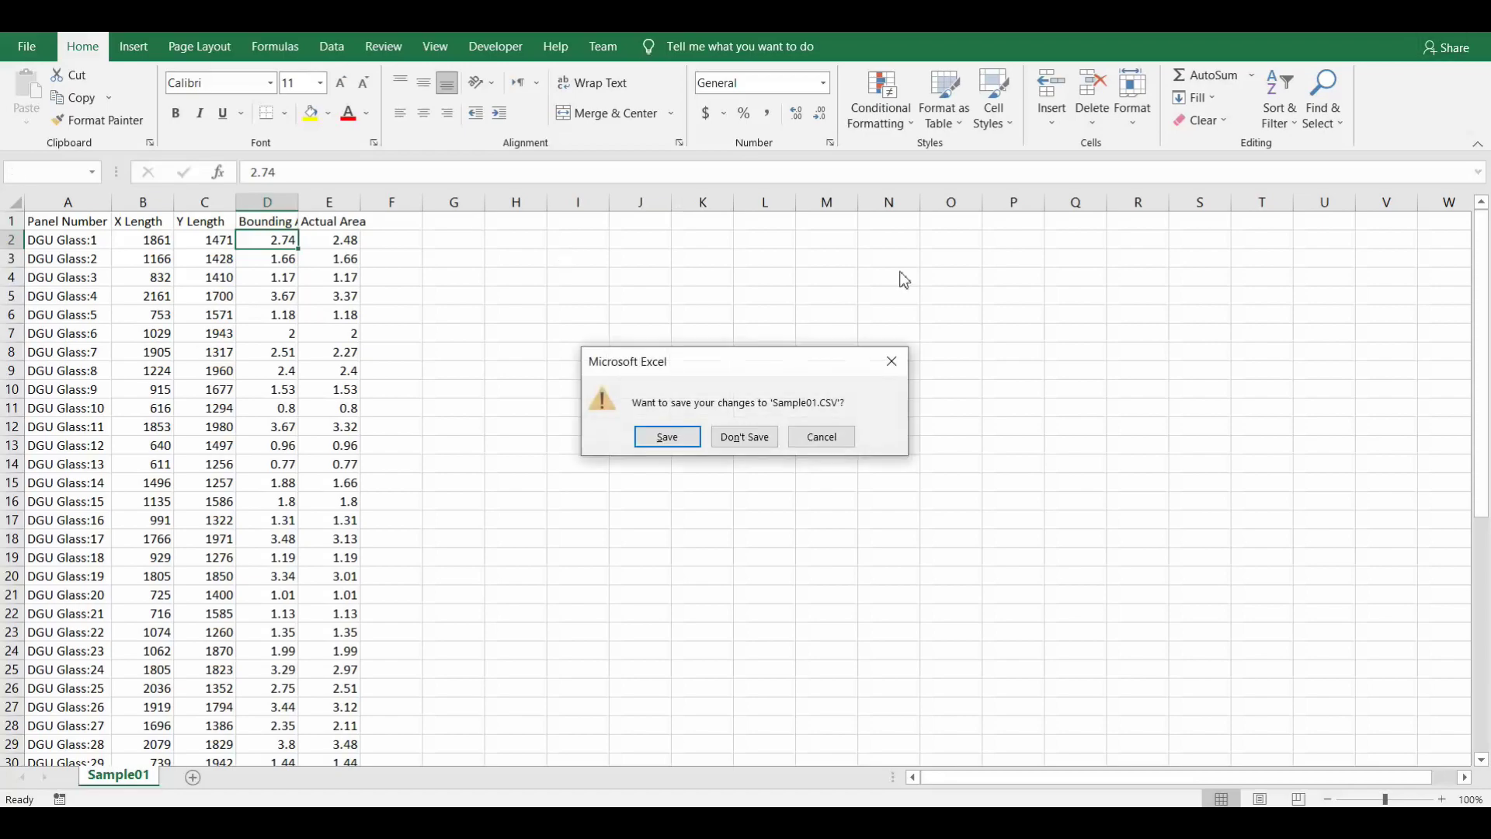
click(668, 437)
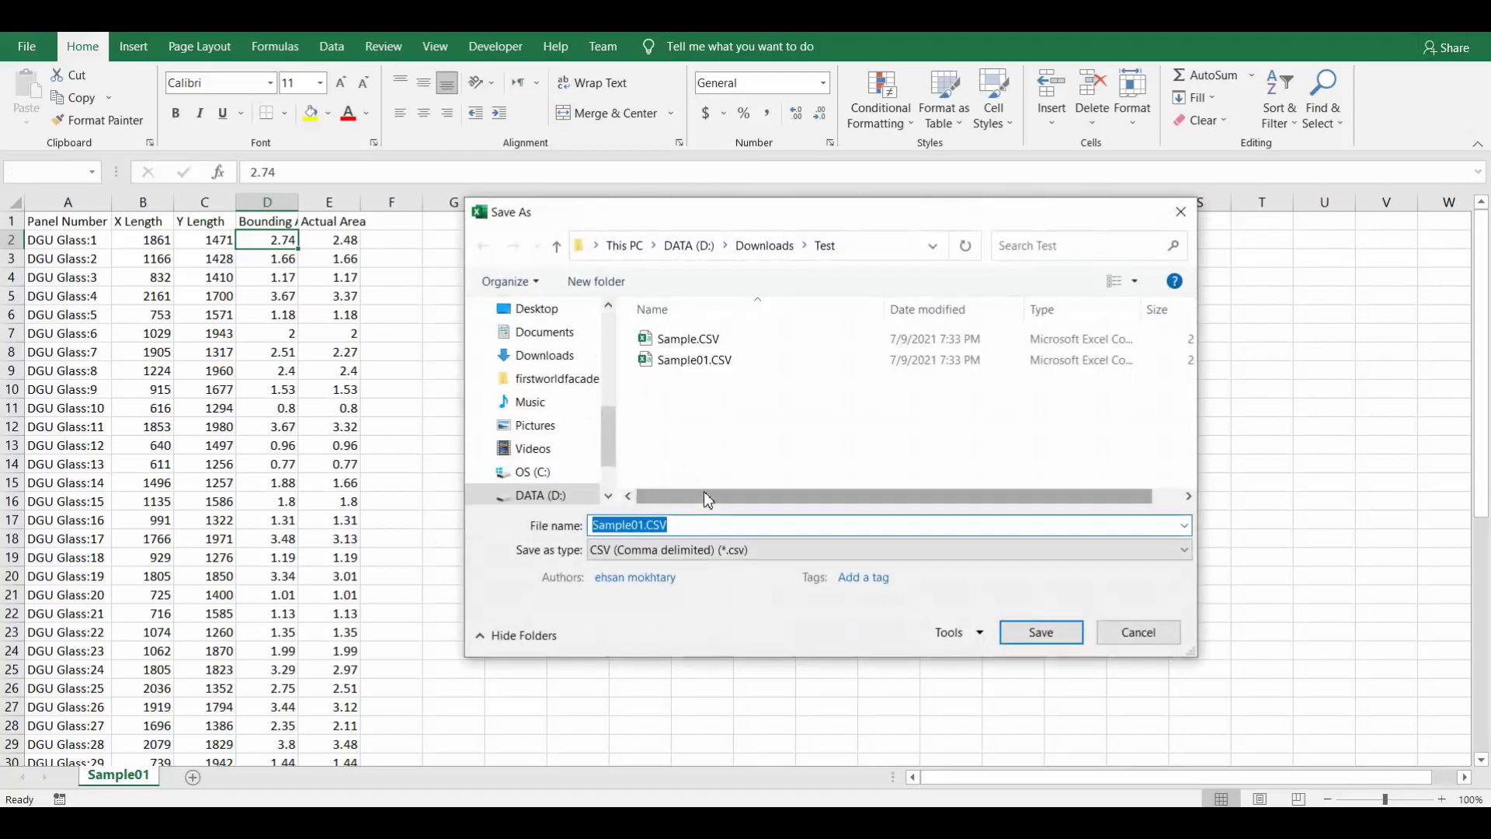
double_click(720, 362)
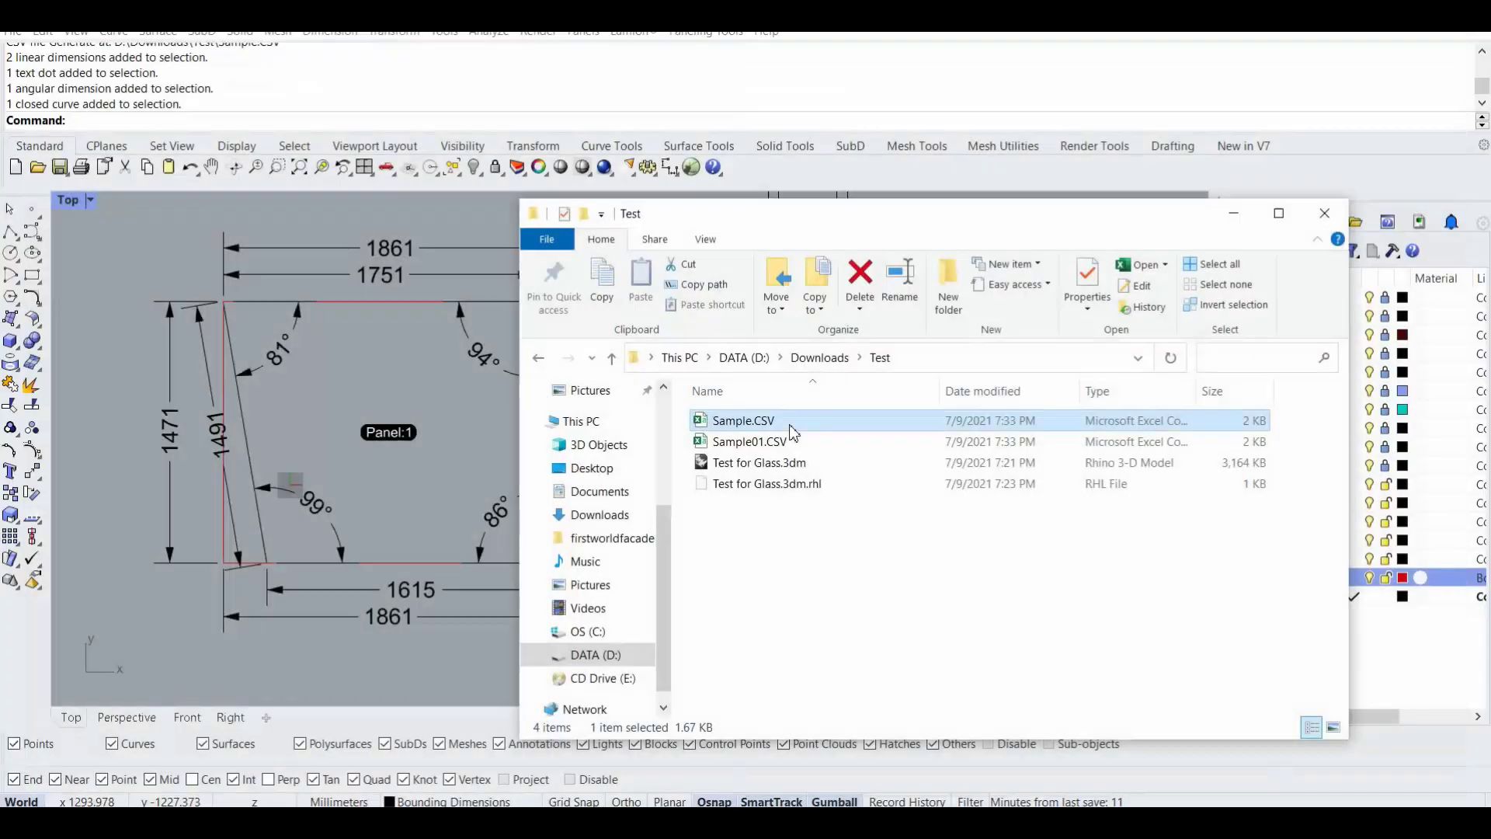
- Switch back to the Rhino drawing and bring the frames of Panel:1 to Panel:3 into view
click(501, 429)
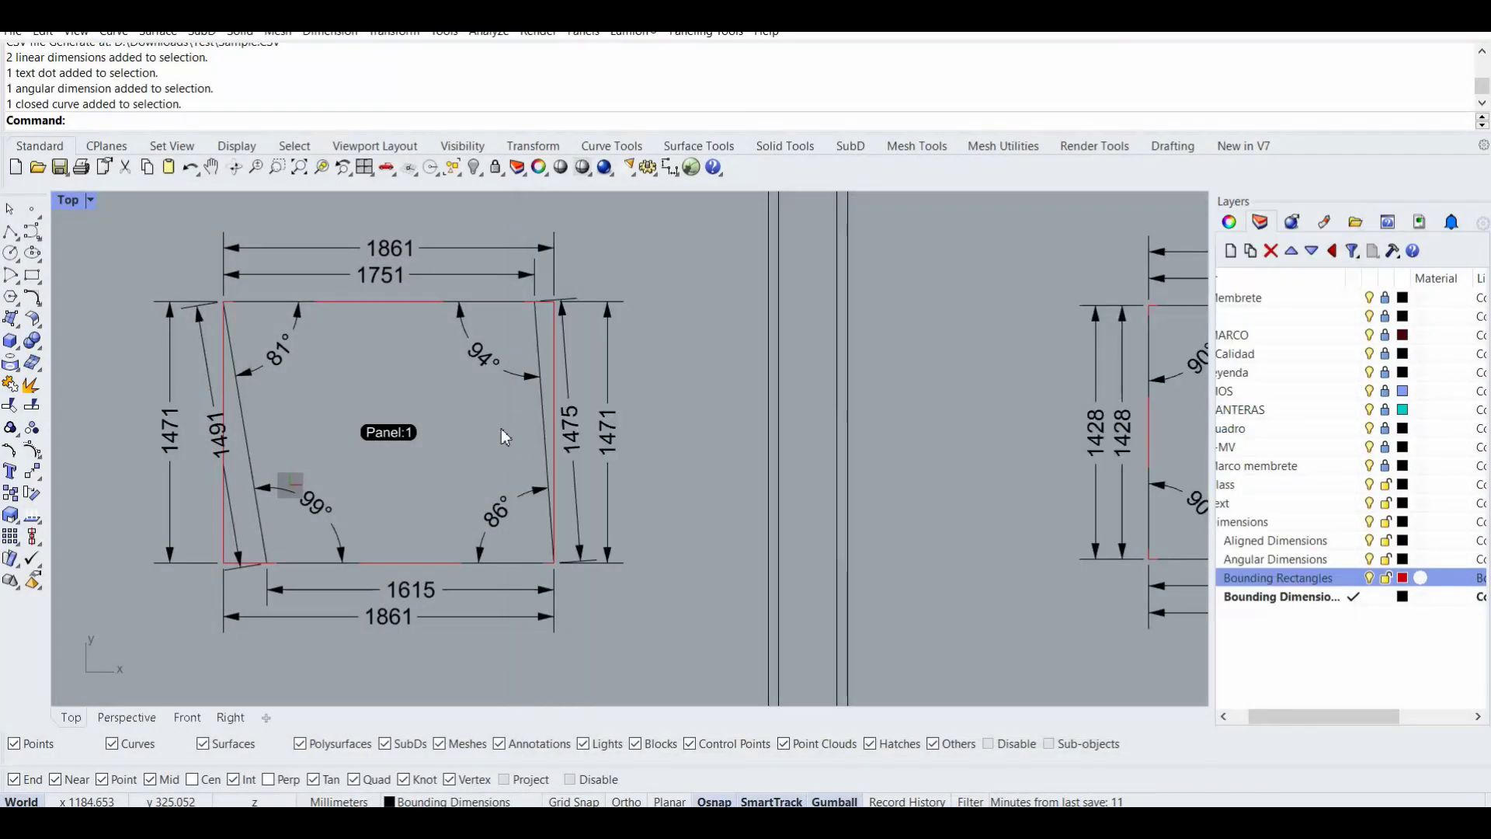
scroll(511, 450, down, 8)
right_drag(459, 523, 487, 493)
scroll(436, 539, up, 2)
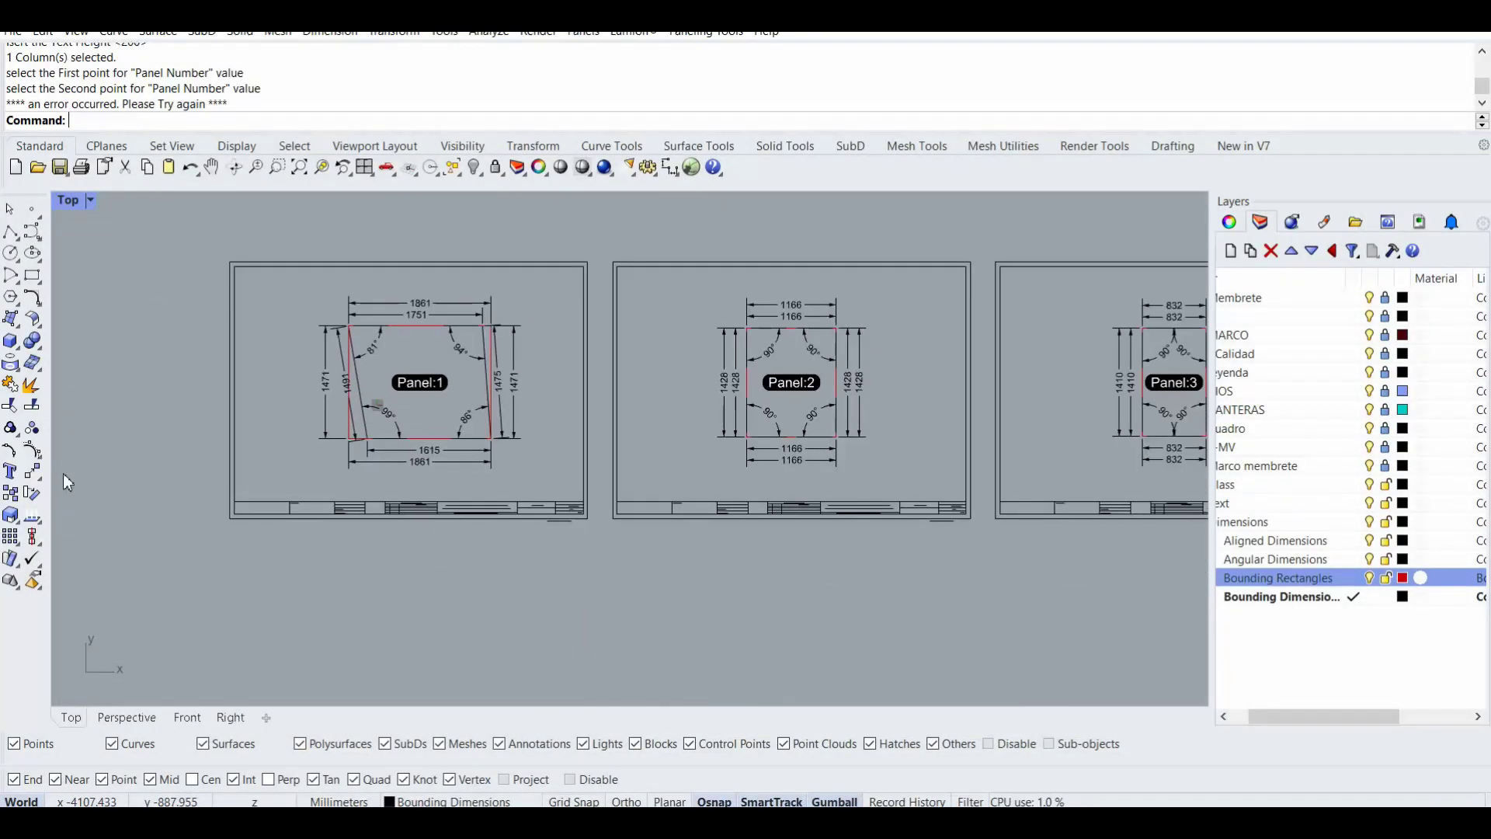
- Run ImportCSV and open Sample01.CSV from the Downloads Test folder
text(Im)
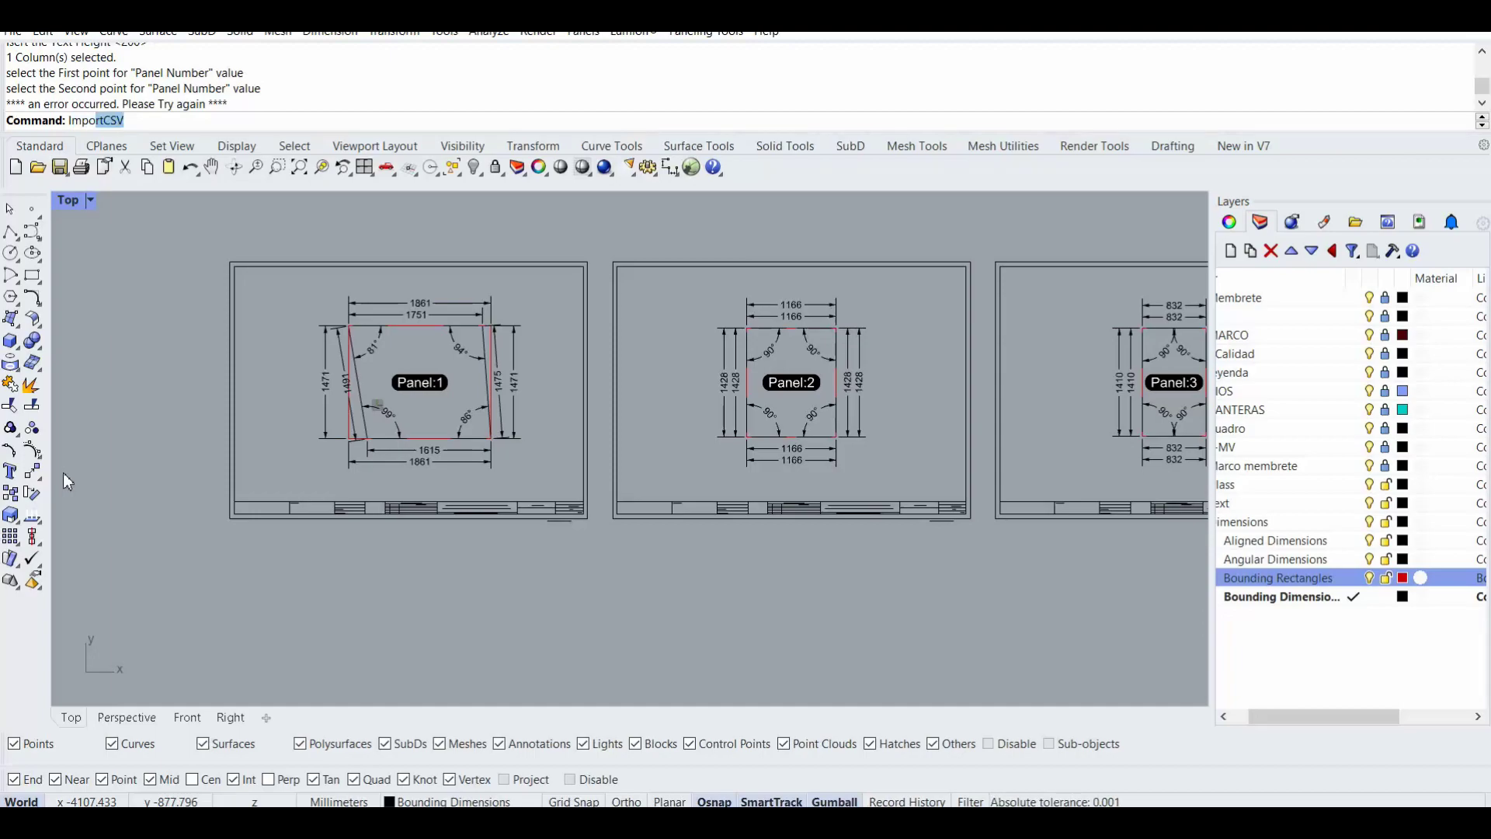
text(po)
key(Return)
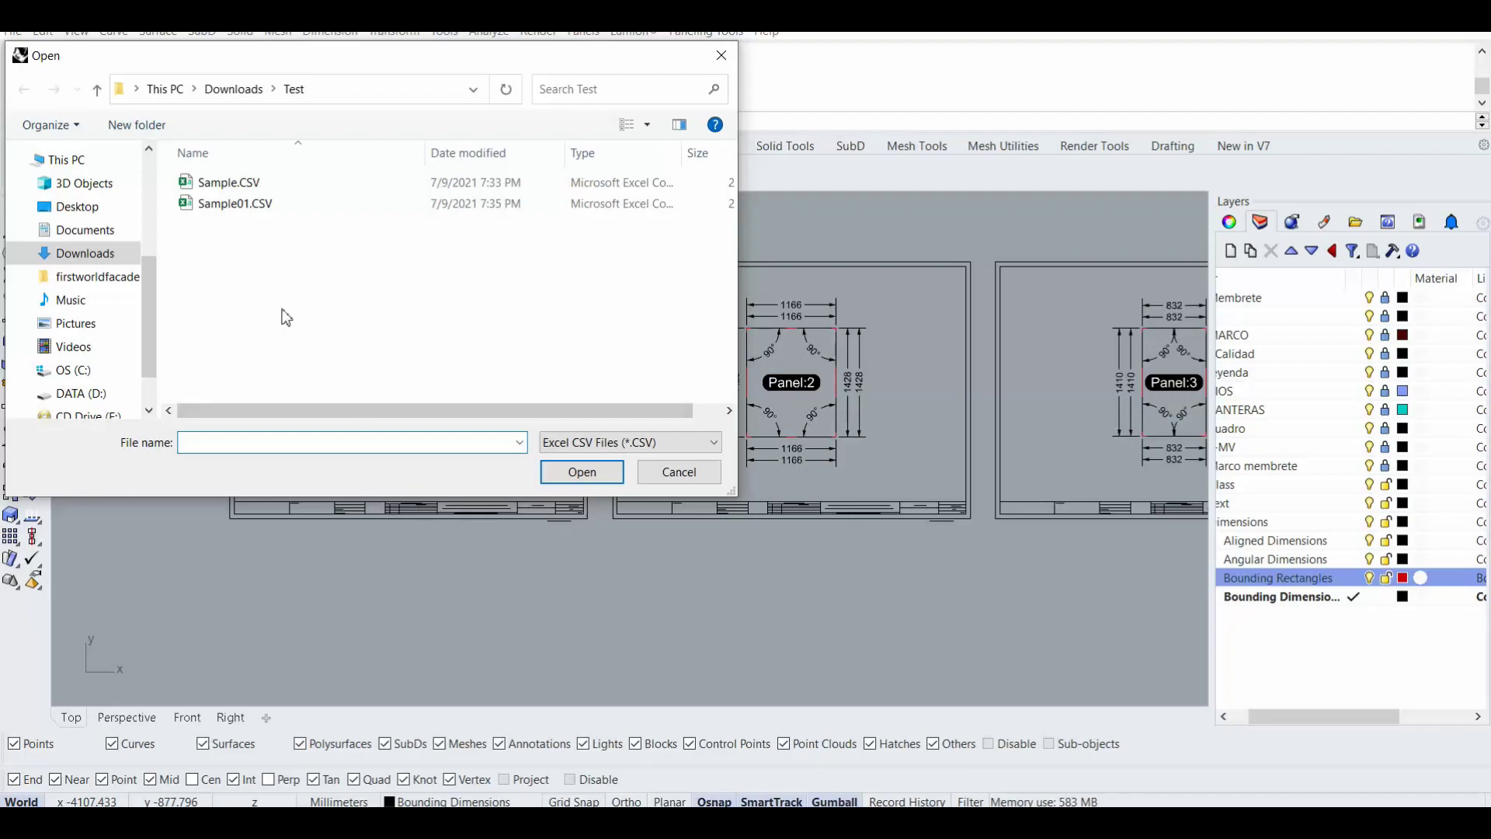
click(225, 203)
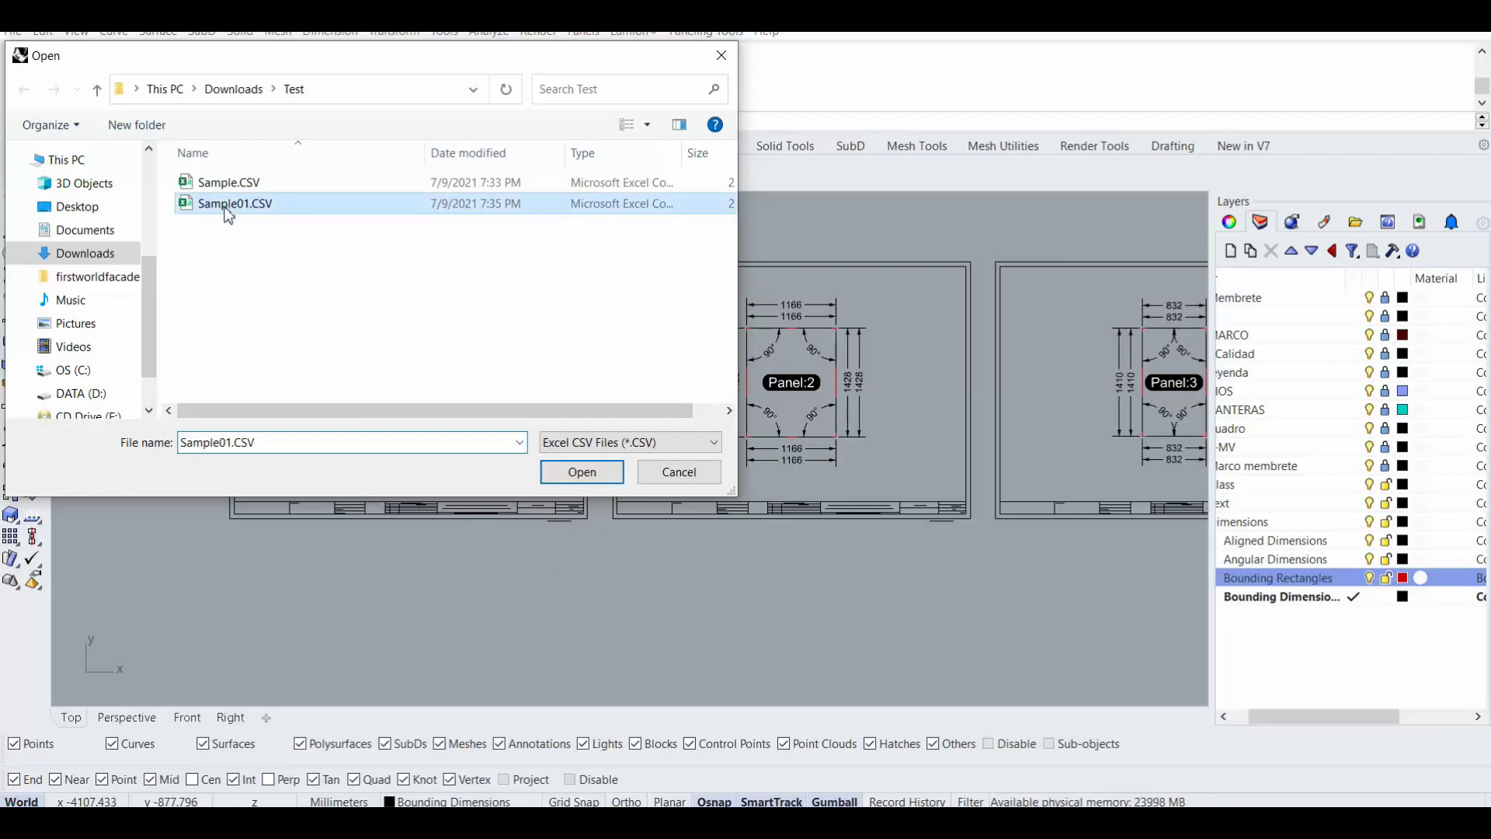
click(582, 471)
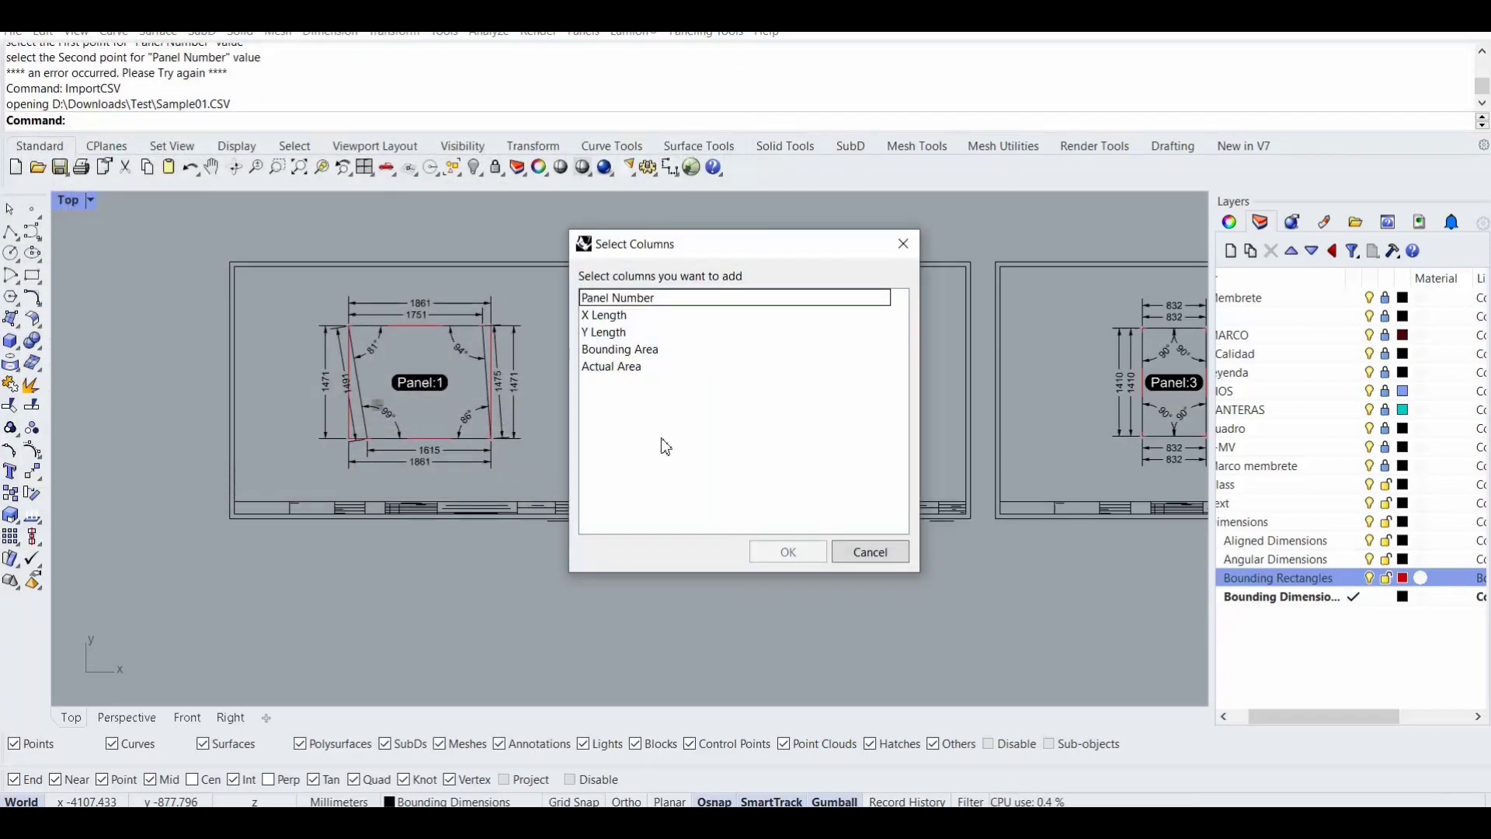
- Choose Panel Number as the column to add and set the text height to 20
click(629, 315)
click(623, 298)
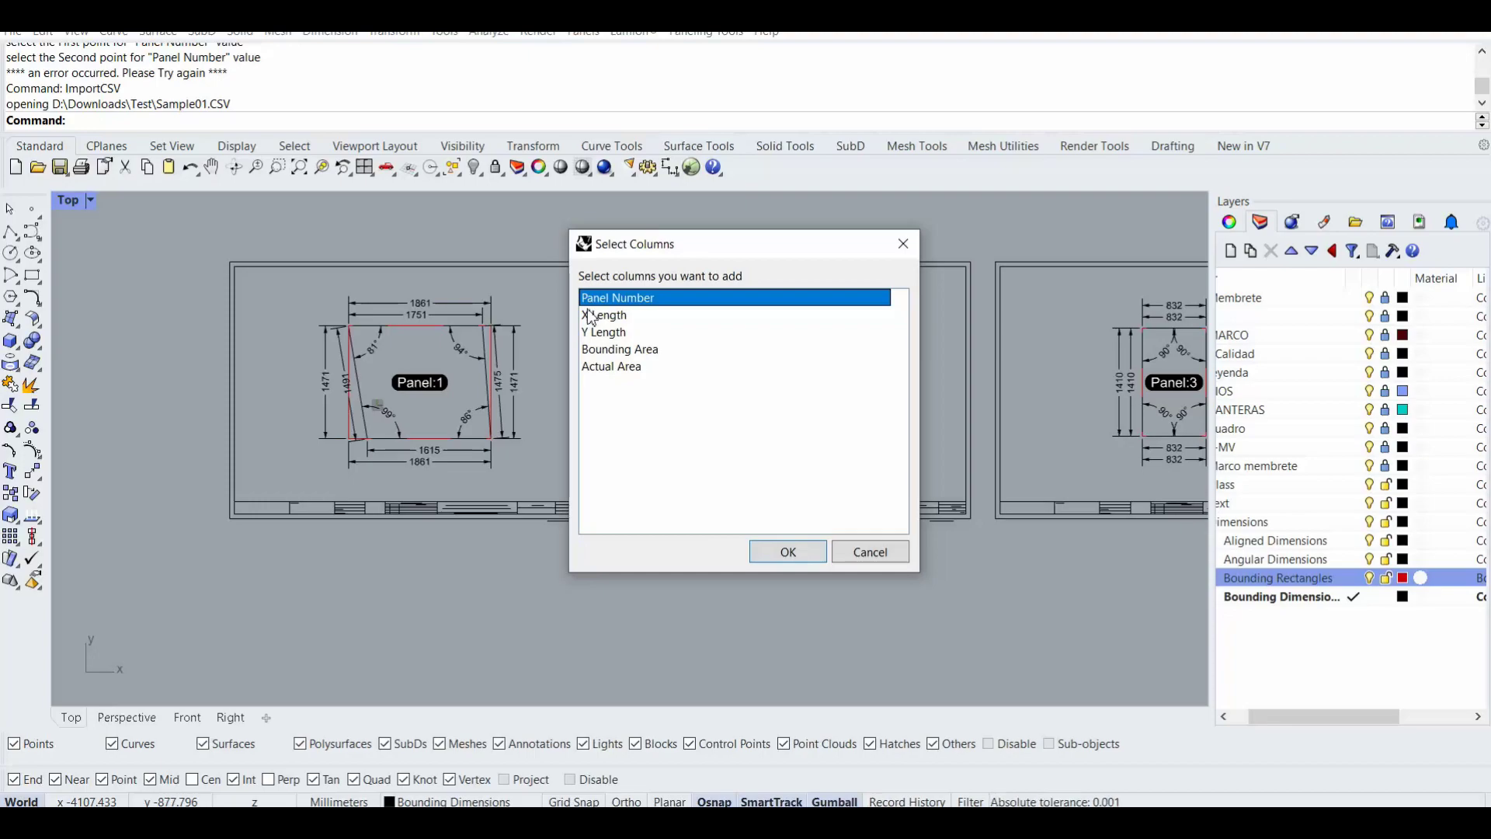
click(783, 561)
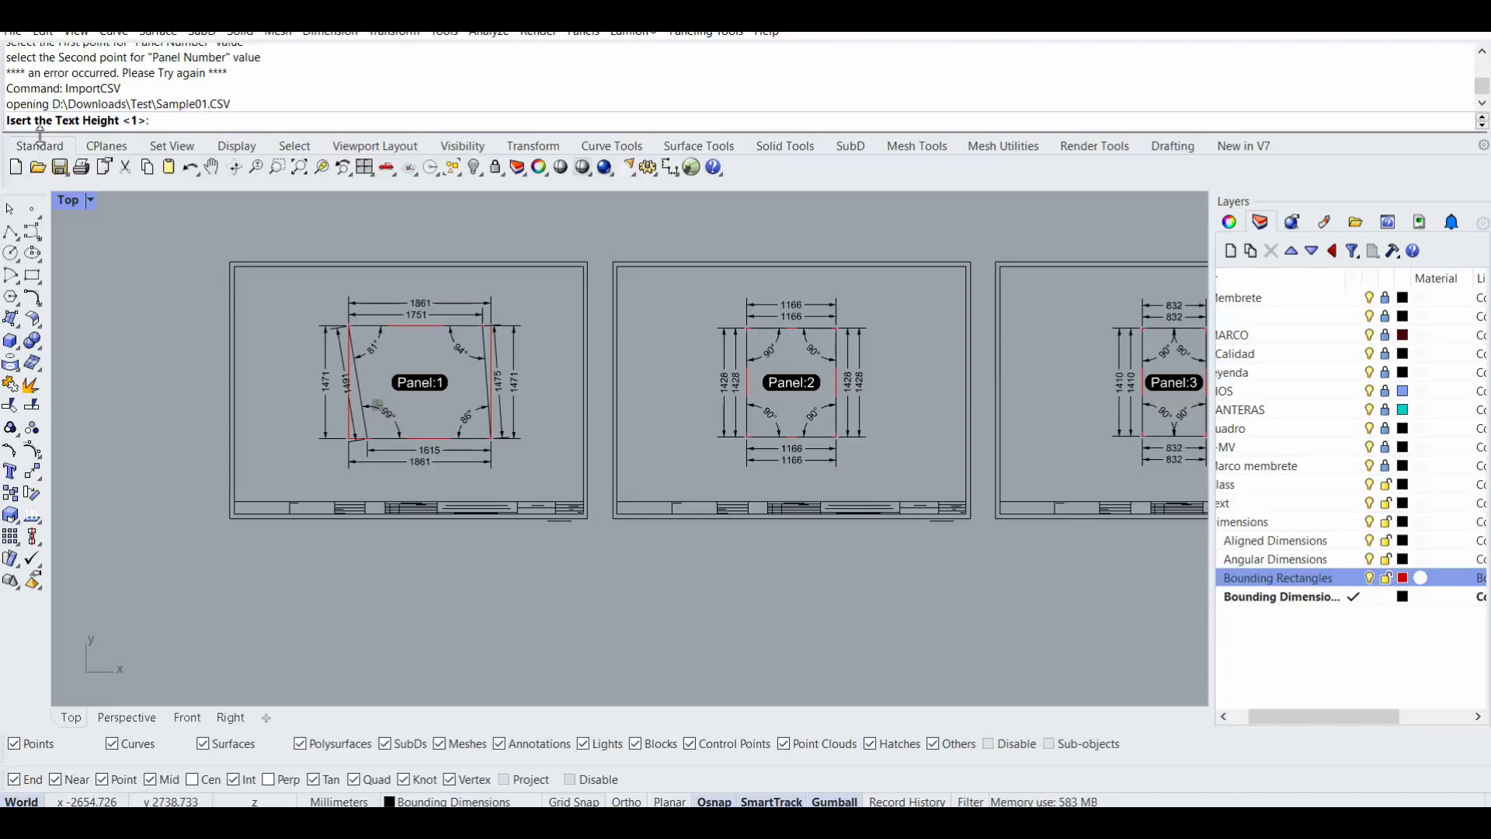
scroll(368, 491, up, 6)
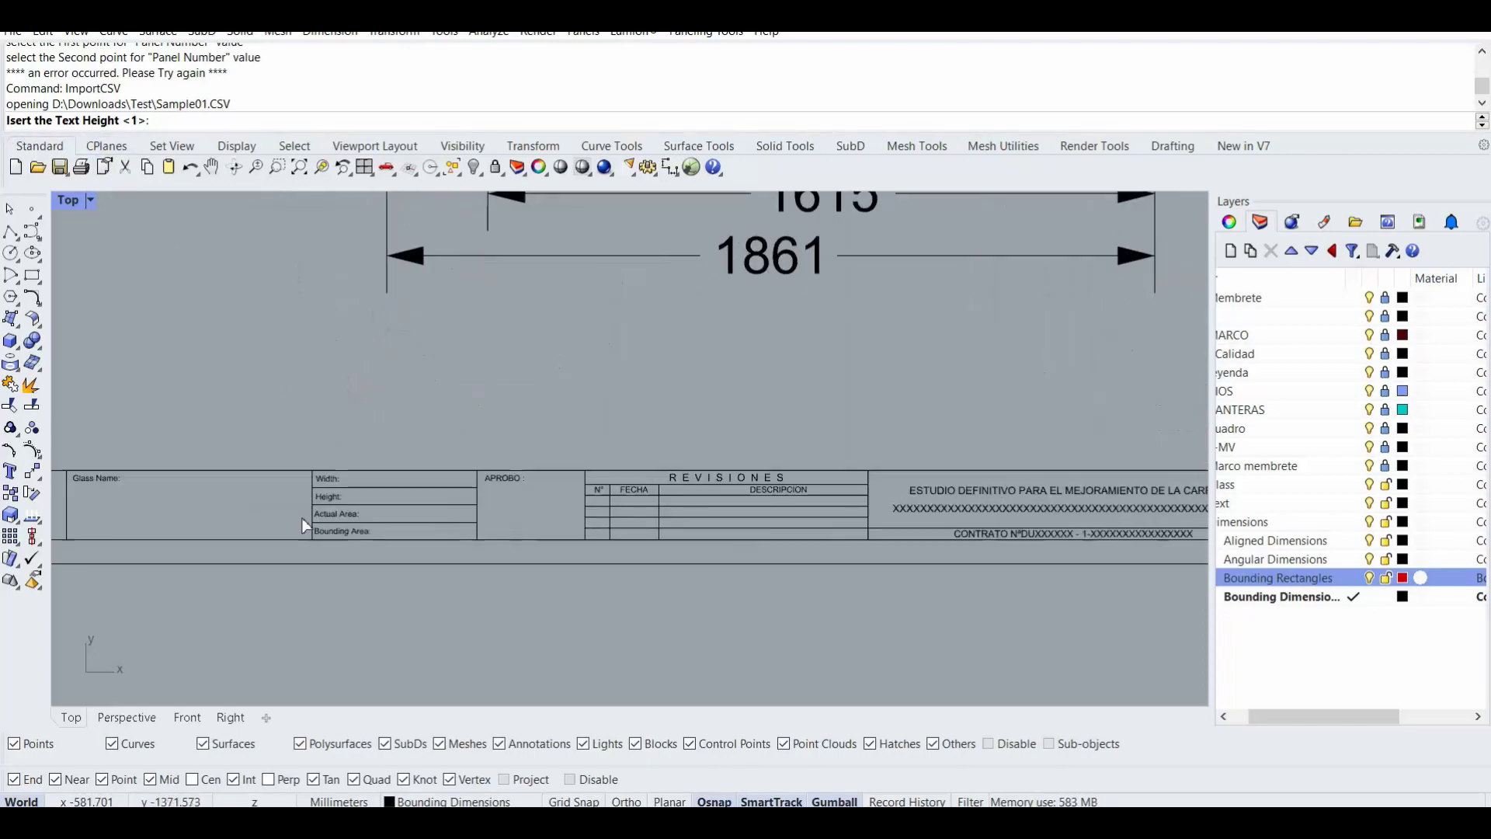
right_drag(359, 451, 384, 483)
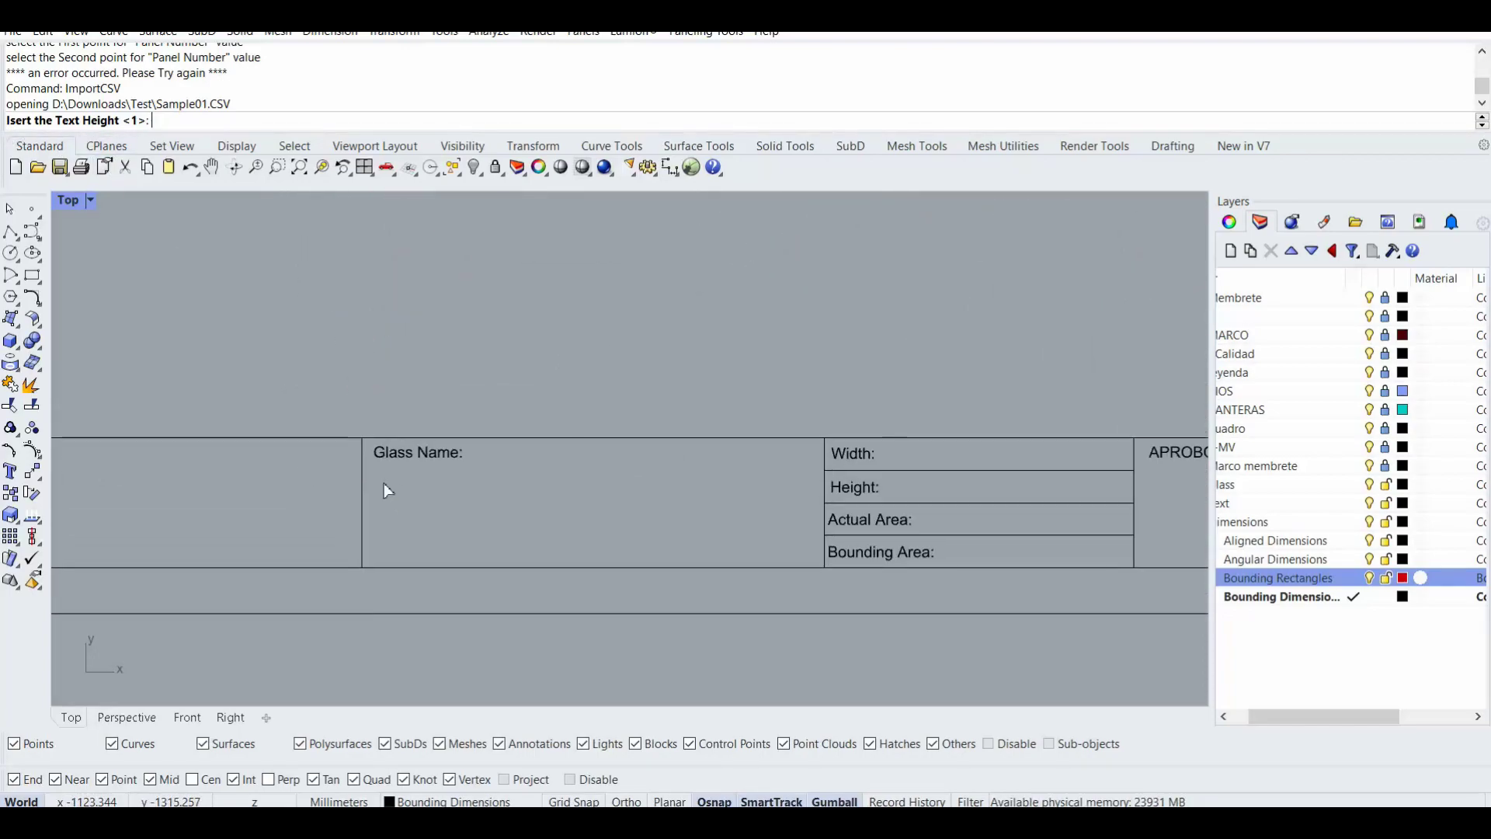
text(20)
key(Return)
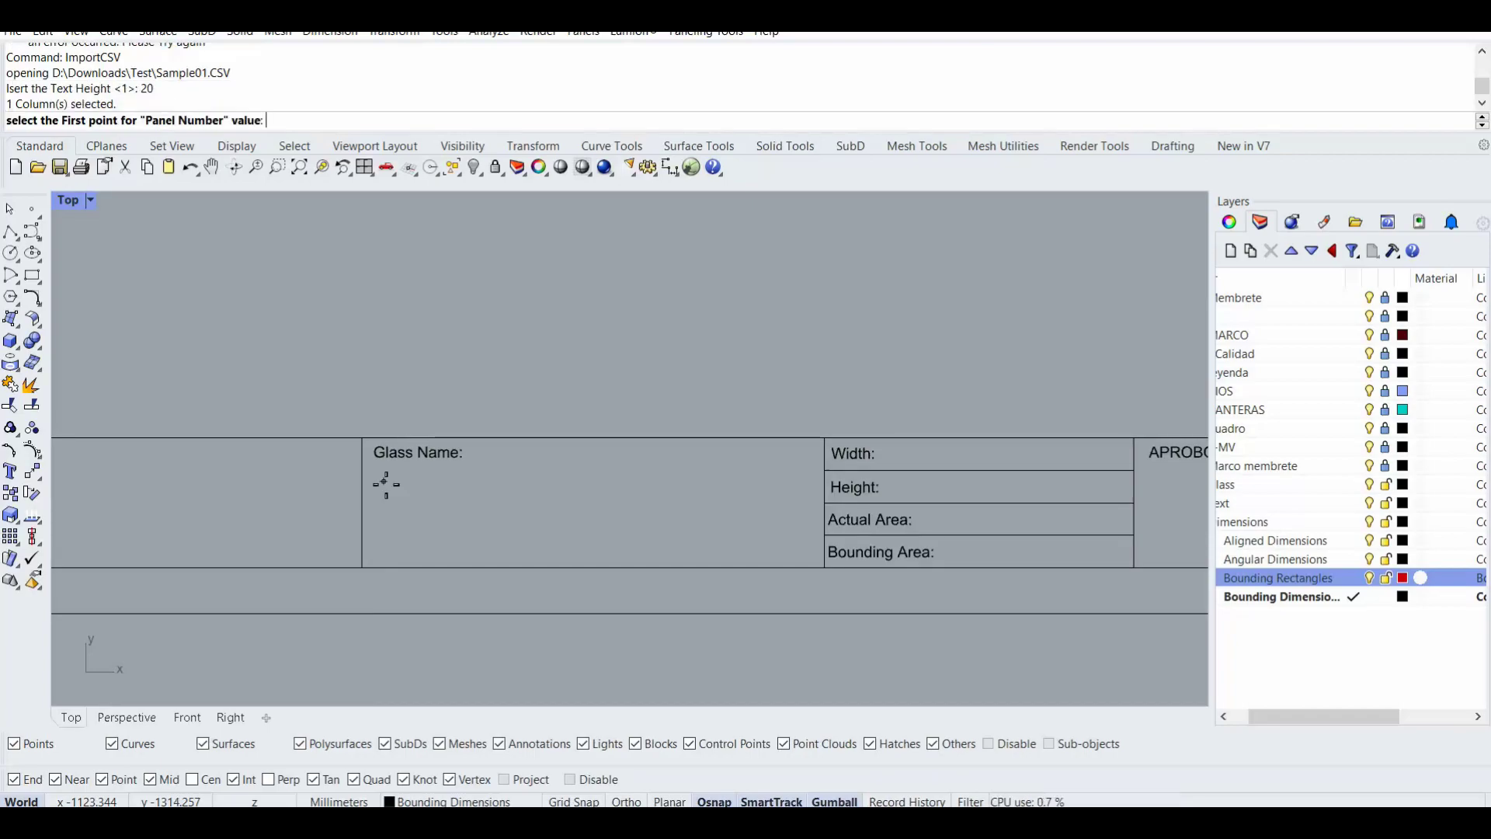
- Try placing the Panel Number values beside the Glass Name label, picking matching points in the first and second frames' title blocks
click(464, 470)
scroll(533, 513, down, 5)
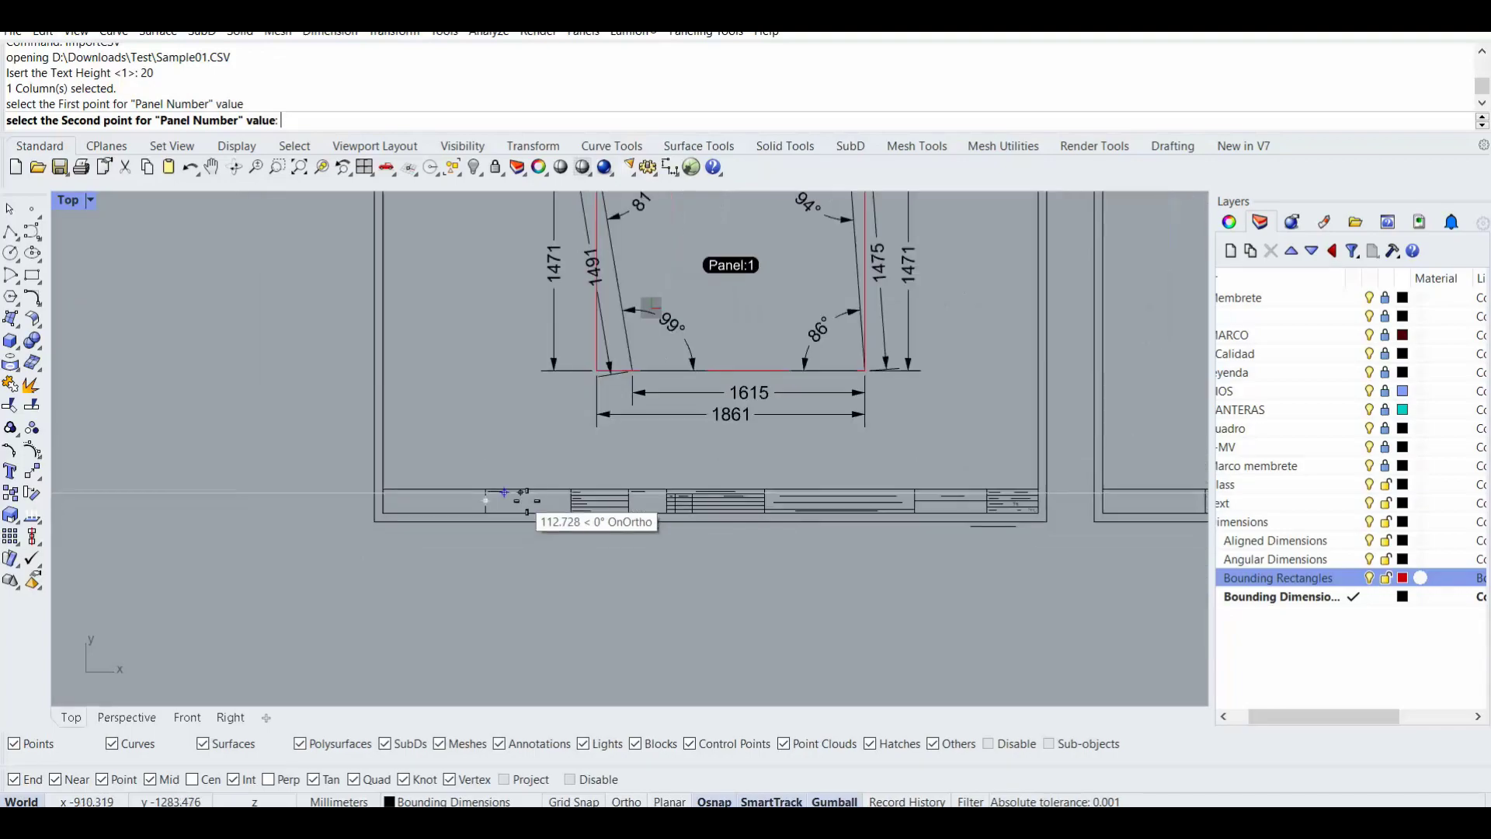
scroll(785, 482, up, 8)
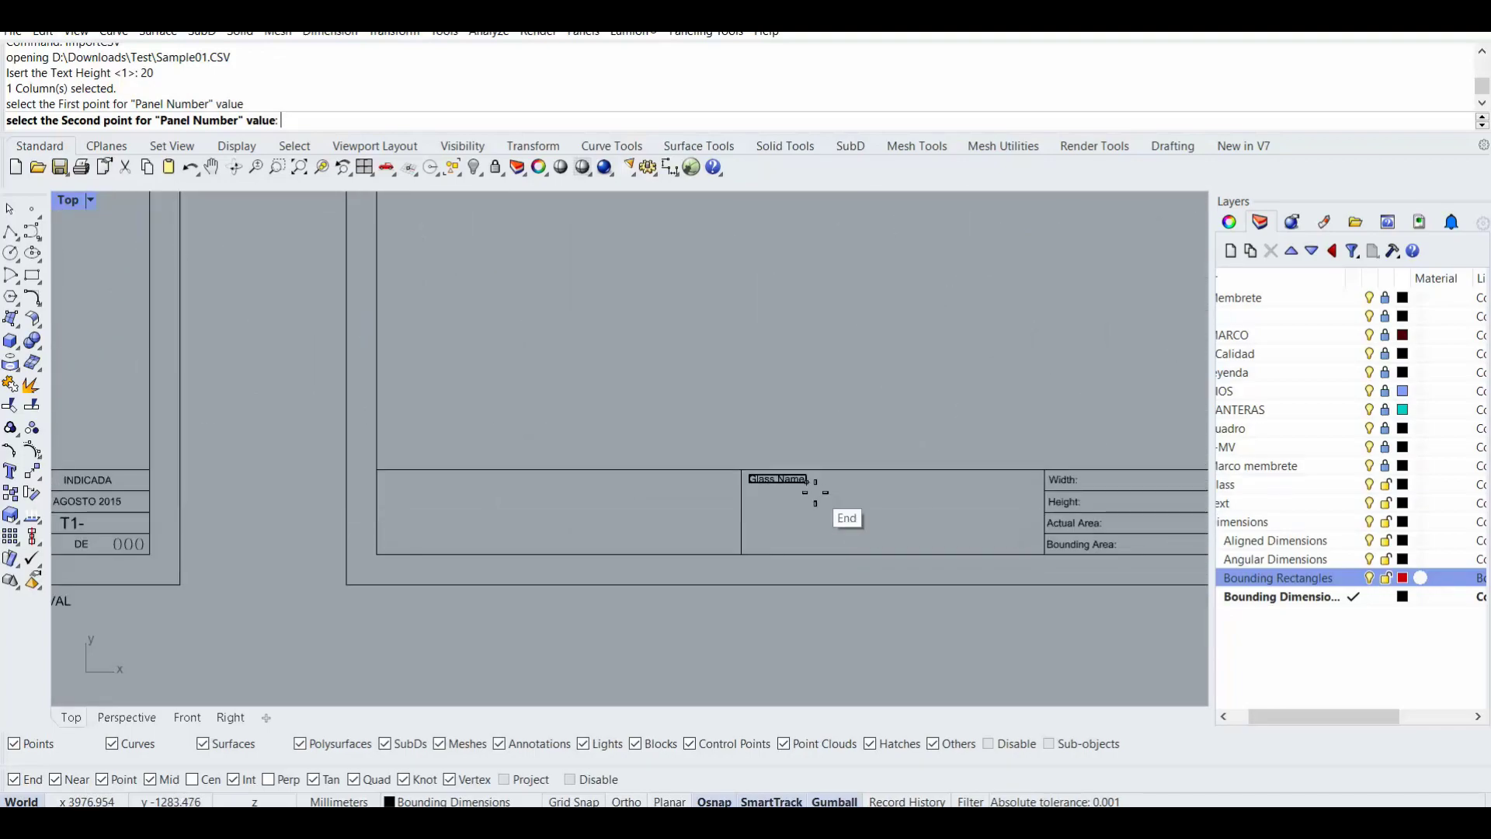
click(810, 487)
scroll(842, 501, up, 3)
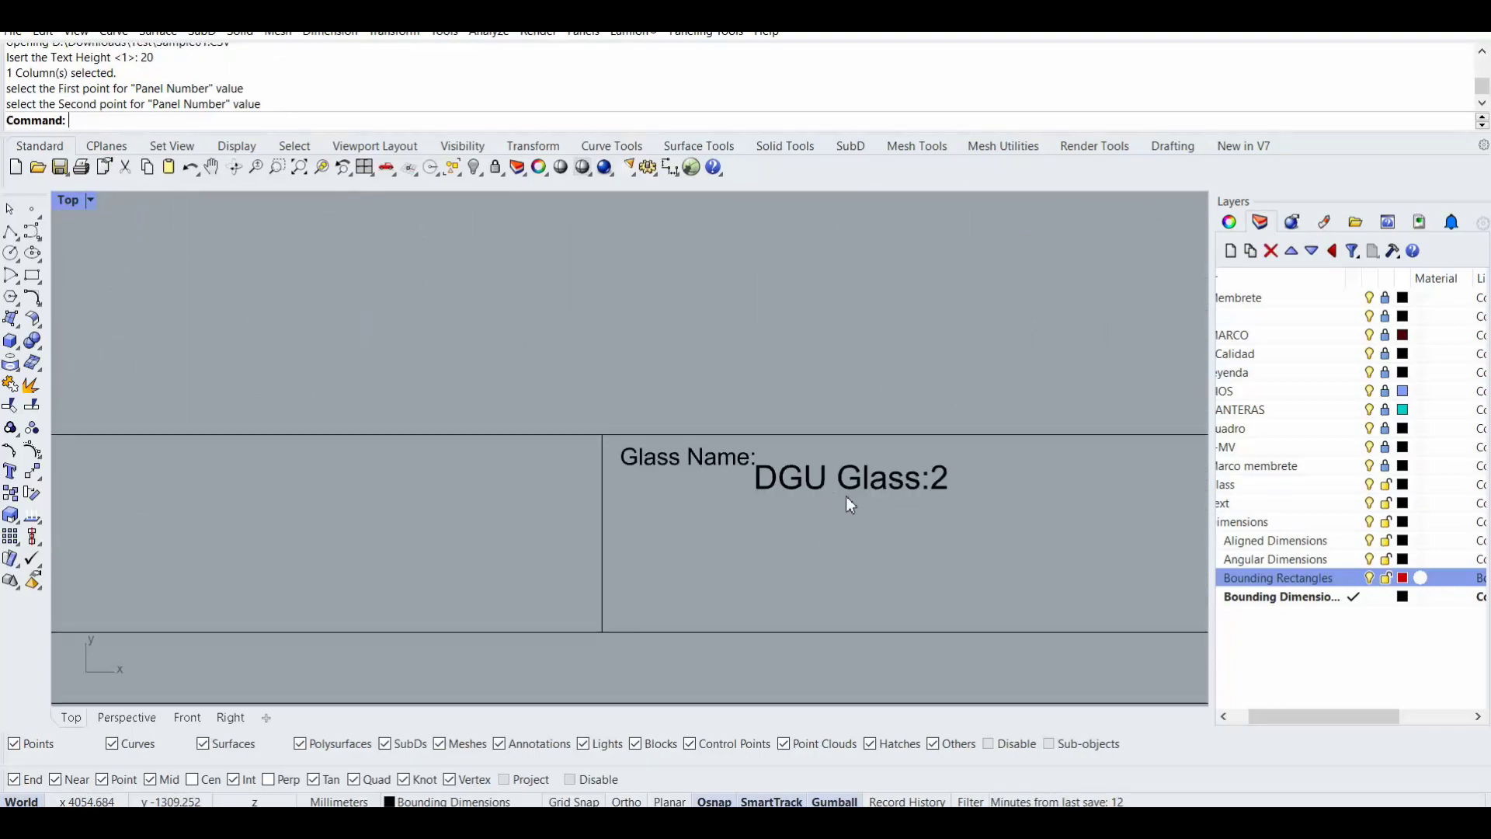
scroll(846, 495, down, 2)
scroll(916, 491, down, 3)
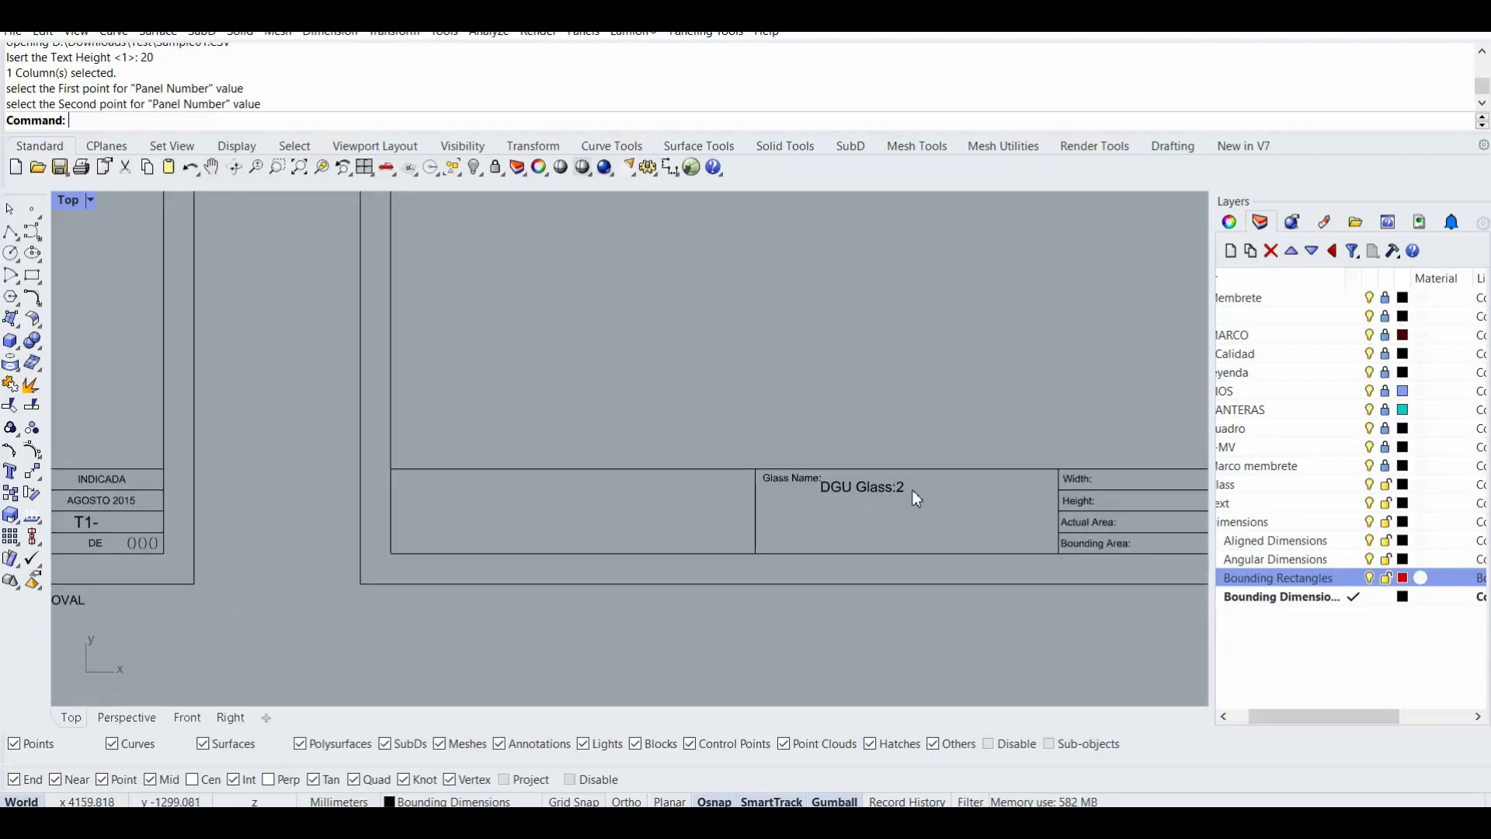
scroll(876, 504, up, 3)
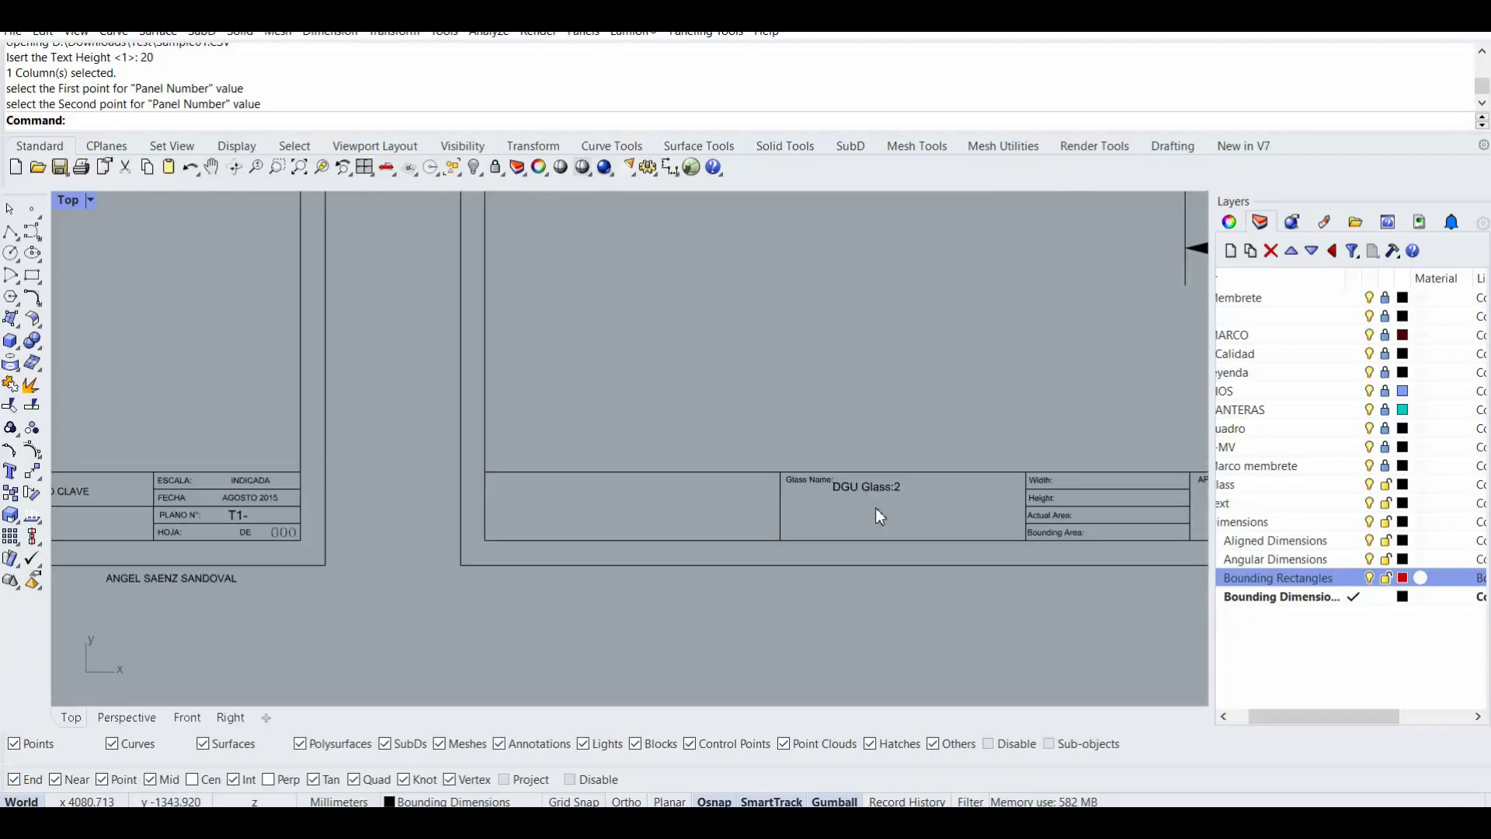
key(ctrl+z)
- Run ImportCSV again from the first frame's title block and open Sample01.CSV
scroll(775, 523, down, 3)
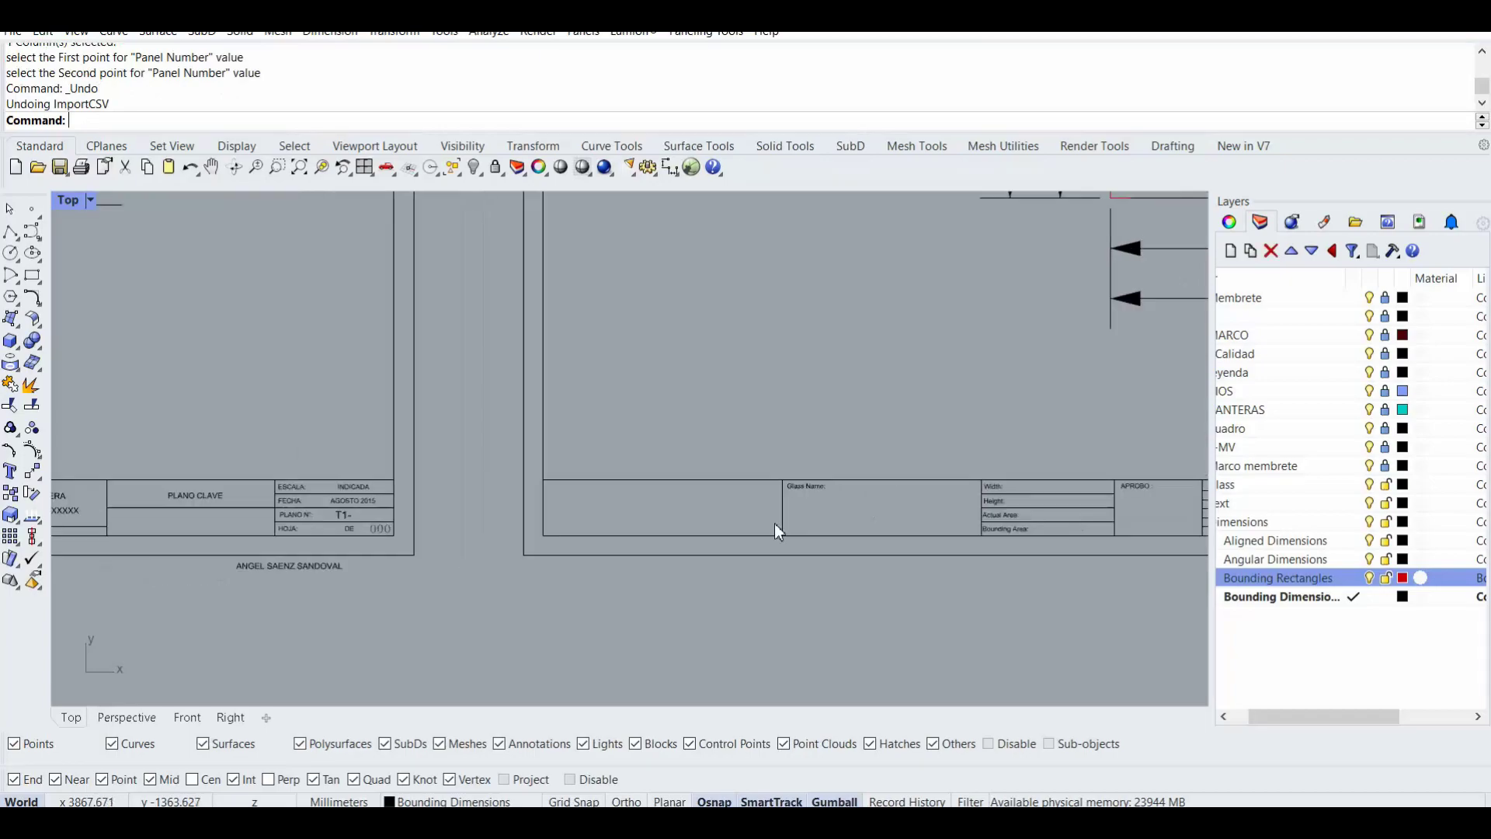
scroll(599, 512, up, 3)
scroll(559, 520, up, 3)
key(Return)
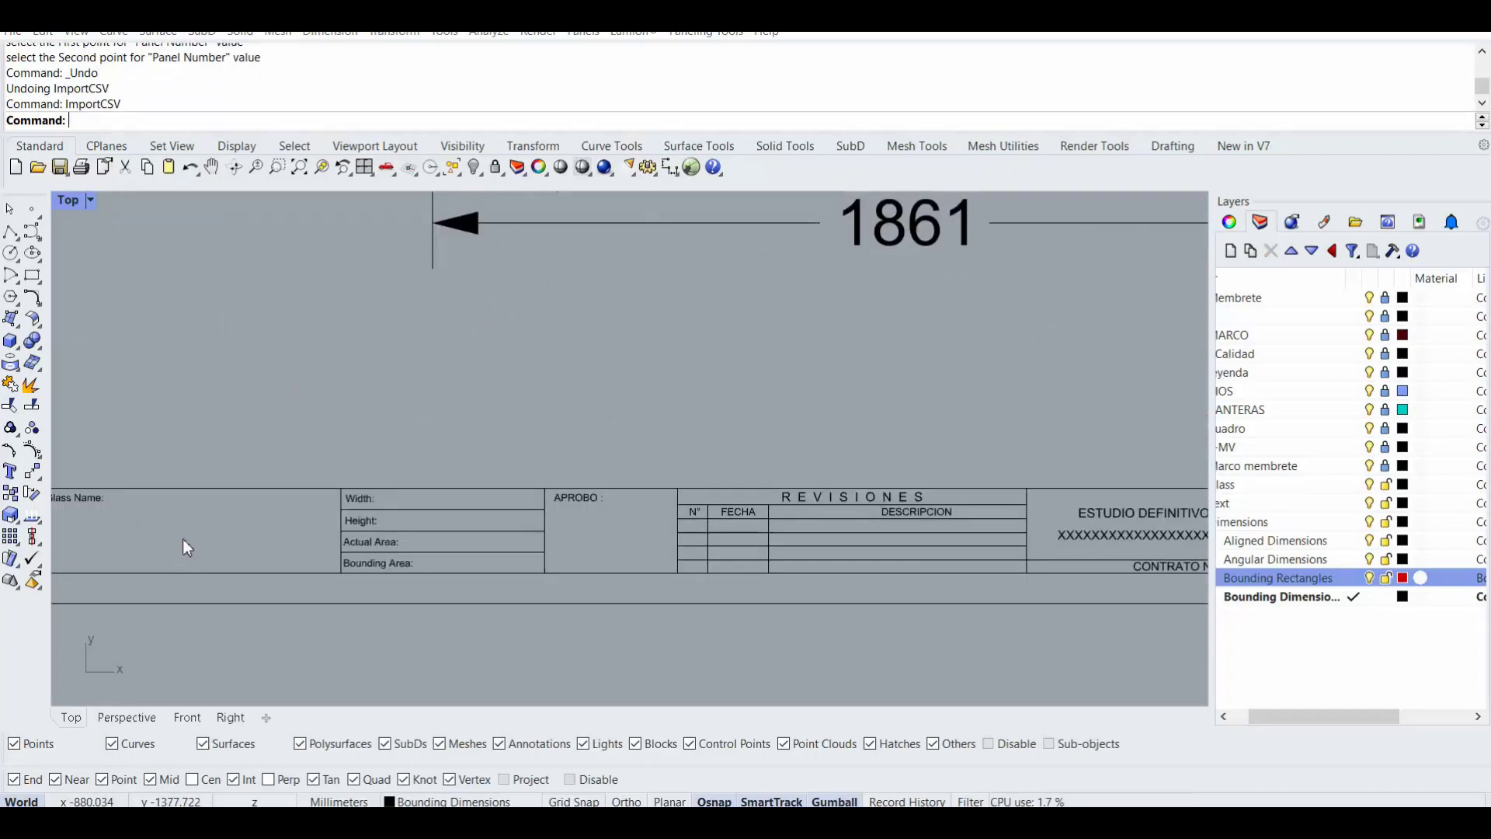
click(235, 204)
double_click(235, 203)
- Choose Panel Number as the column to add and set the text height to 40
click(605, 301)
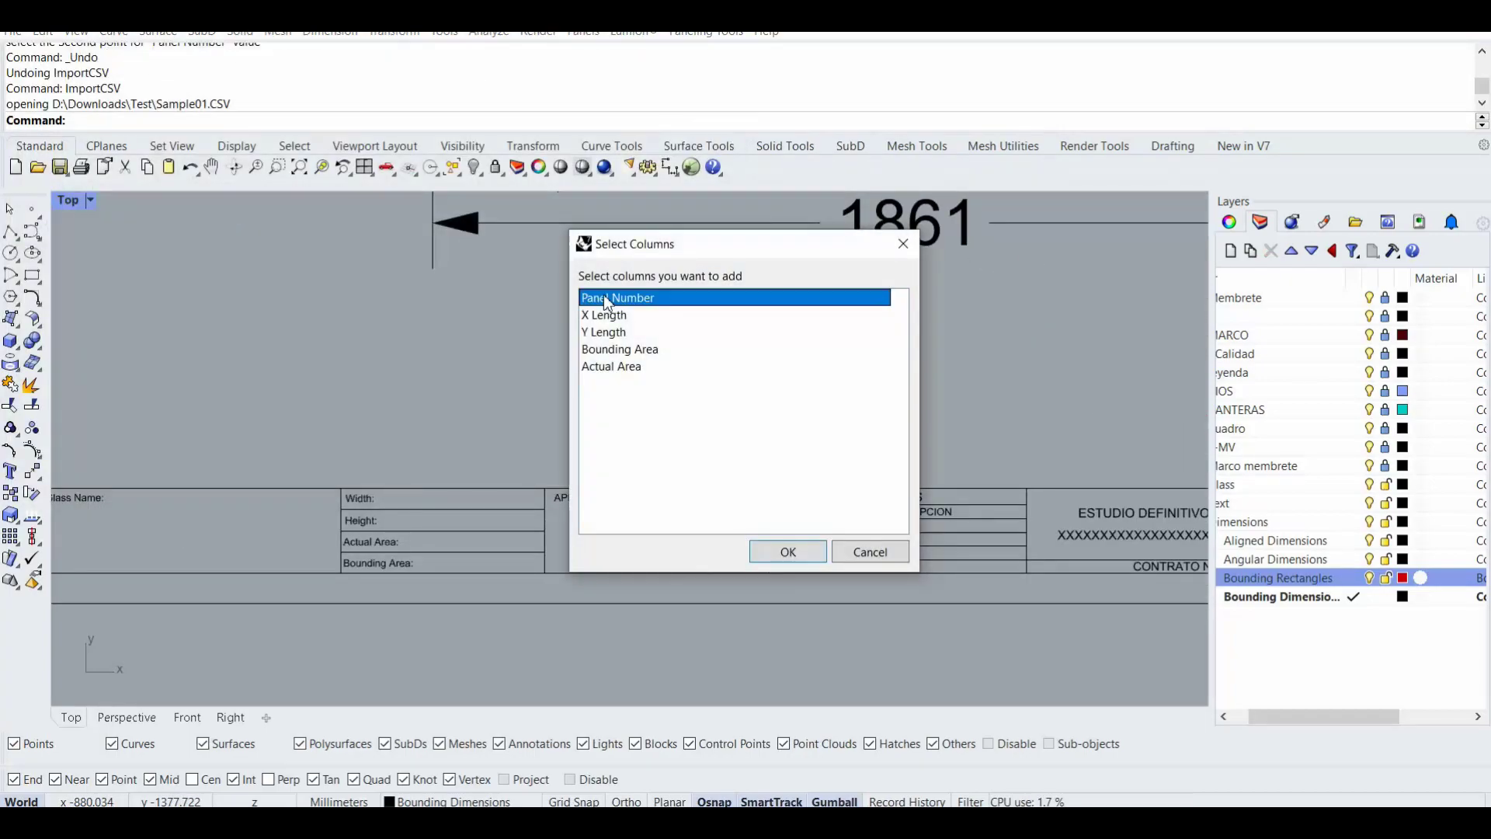
click(780, 550)
right_drag(286, 459, 579, 441)
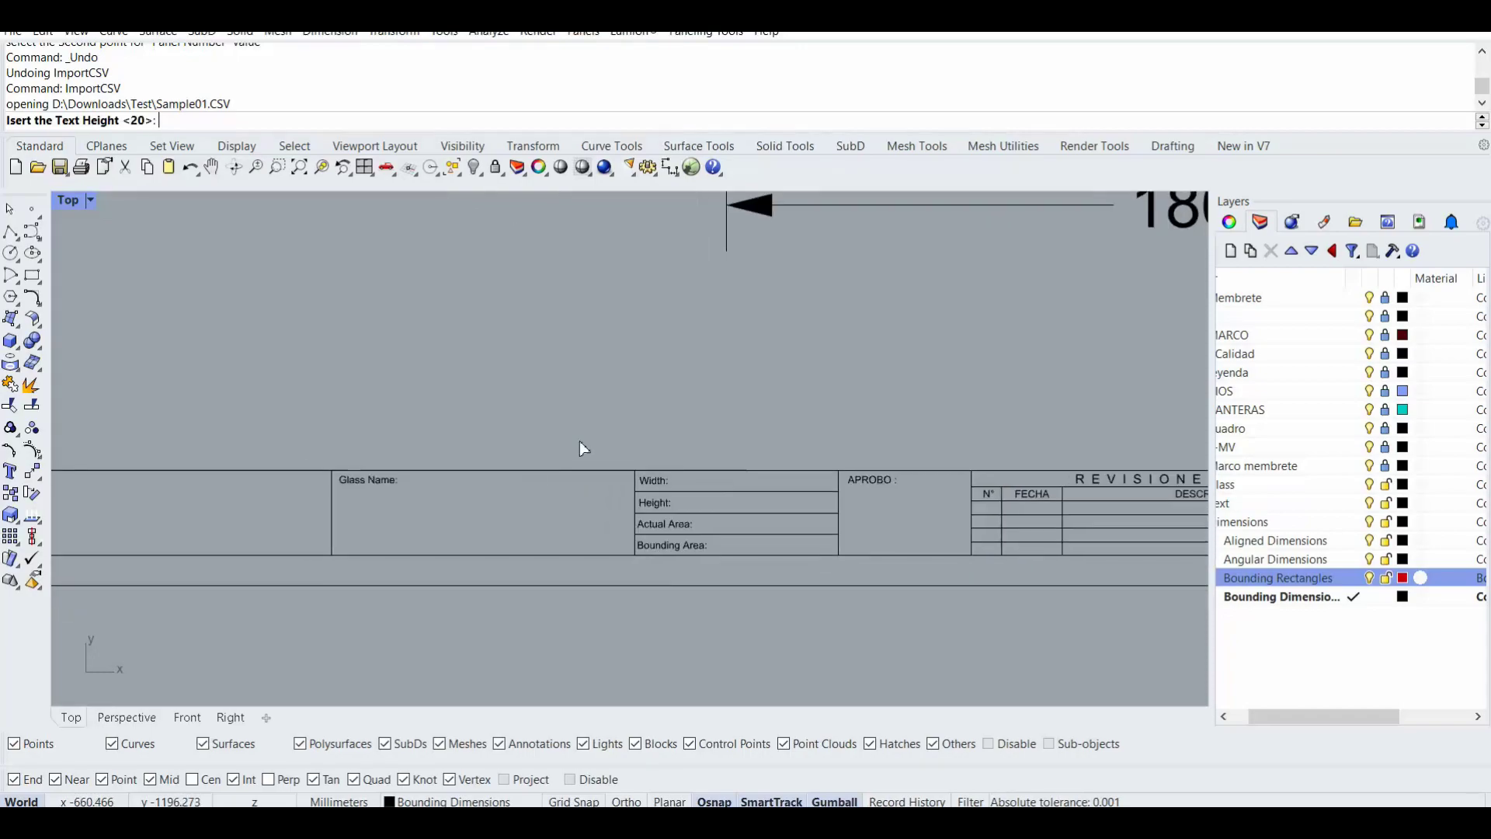
text(4)
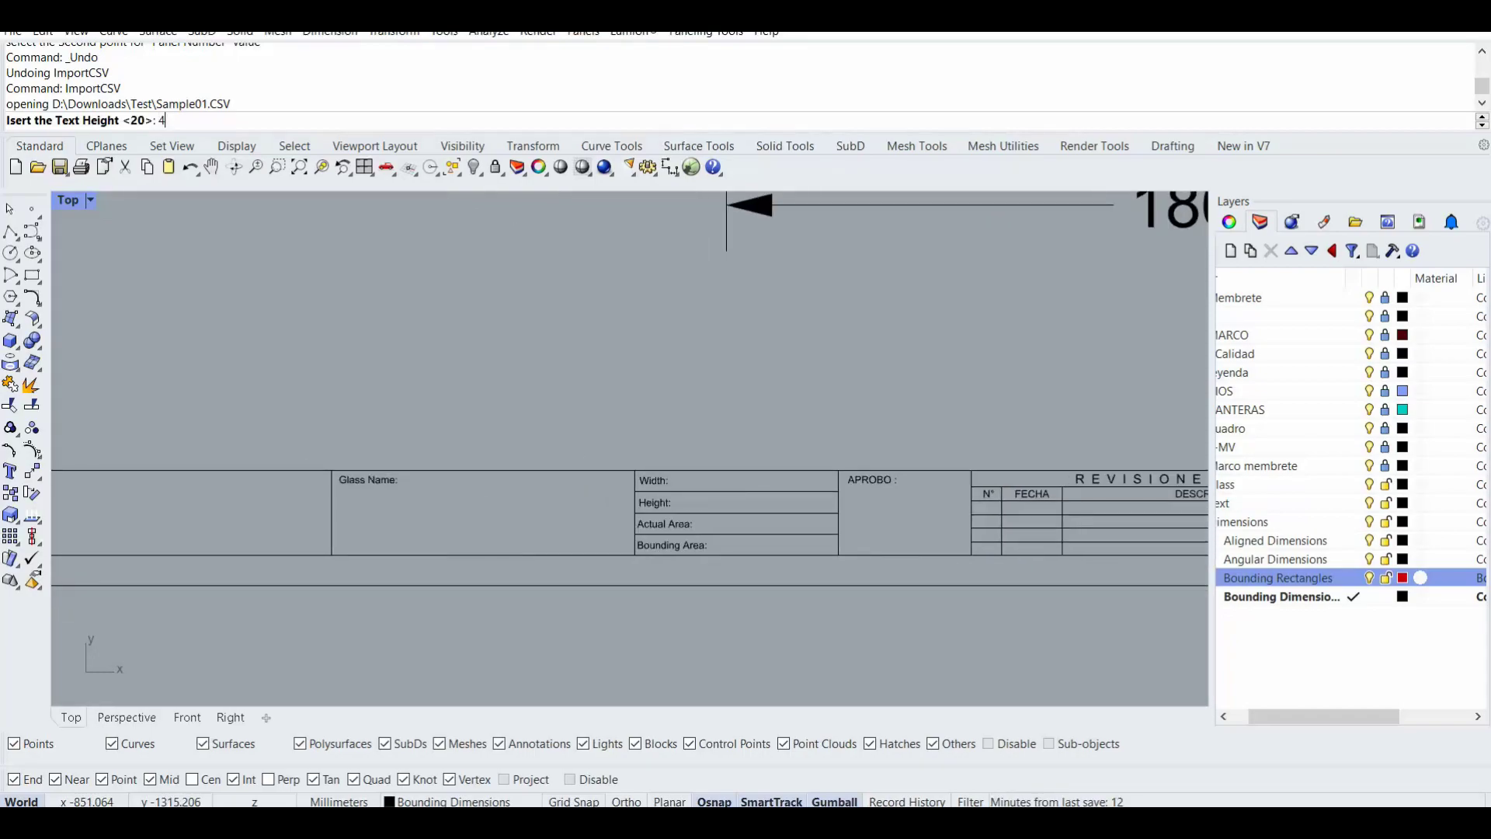
text(0)
key(Return)
- Place the Panel Number values below the Glass Name label, picking matching points in the first and second frames' title blocks
scroll(366, 510, up, 3)
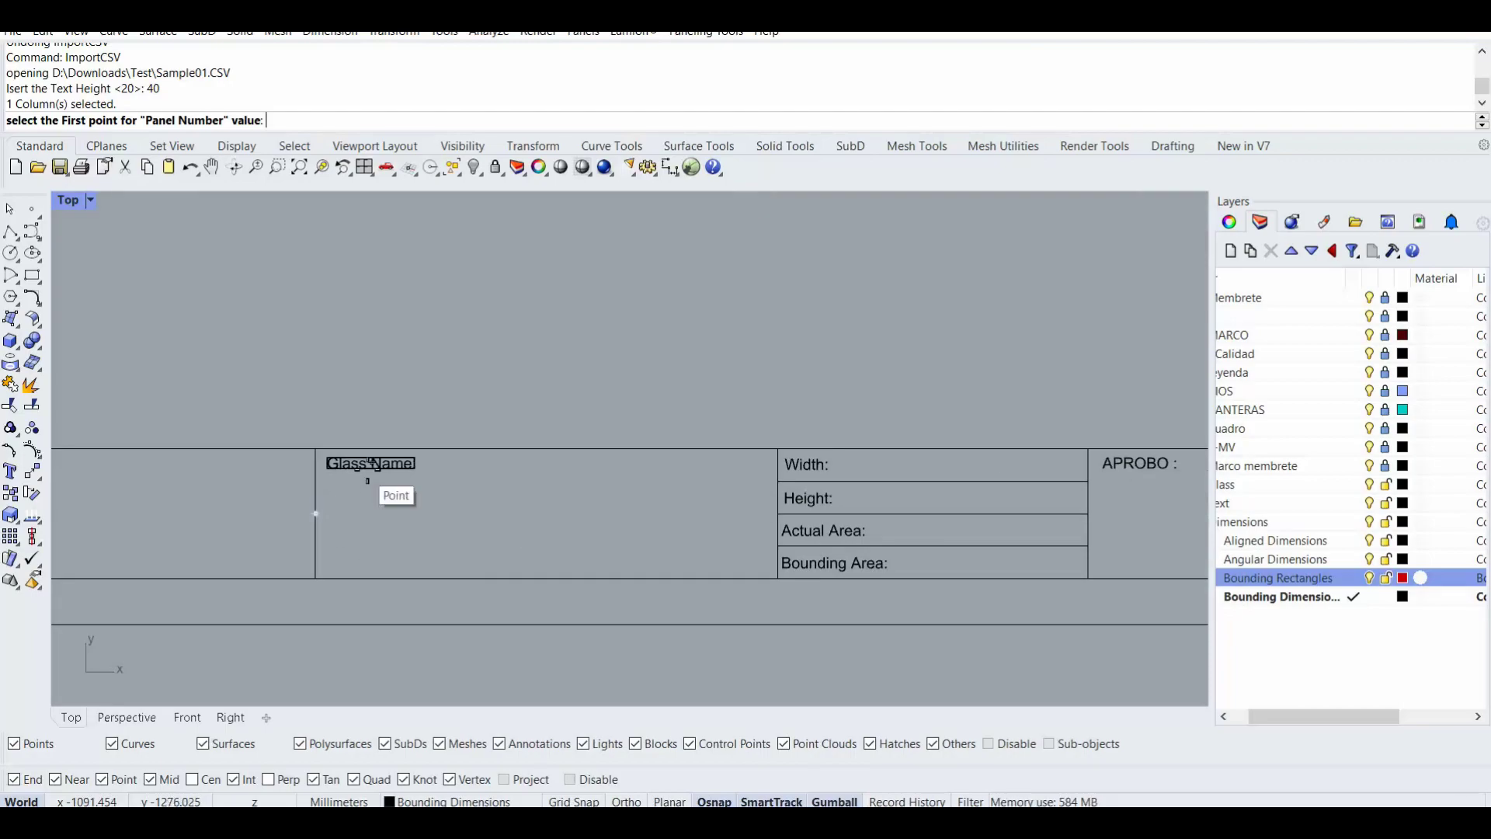
click(371, 464)
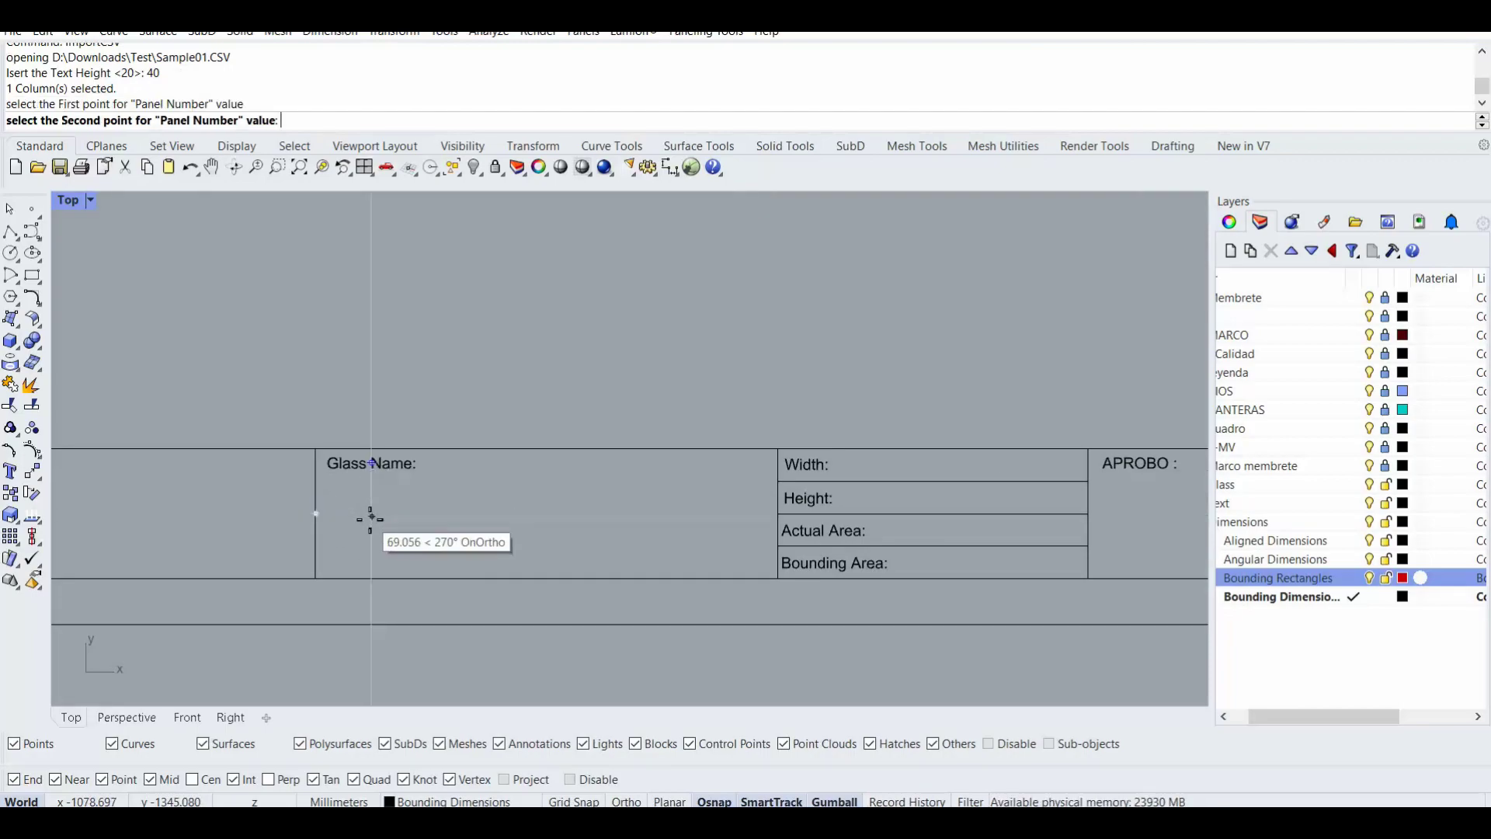
scroll(544, 516, down, 5)
right_drag(815, 530, 699, 530)
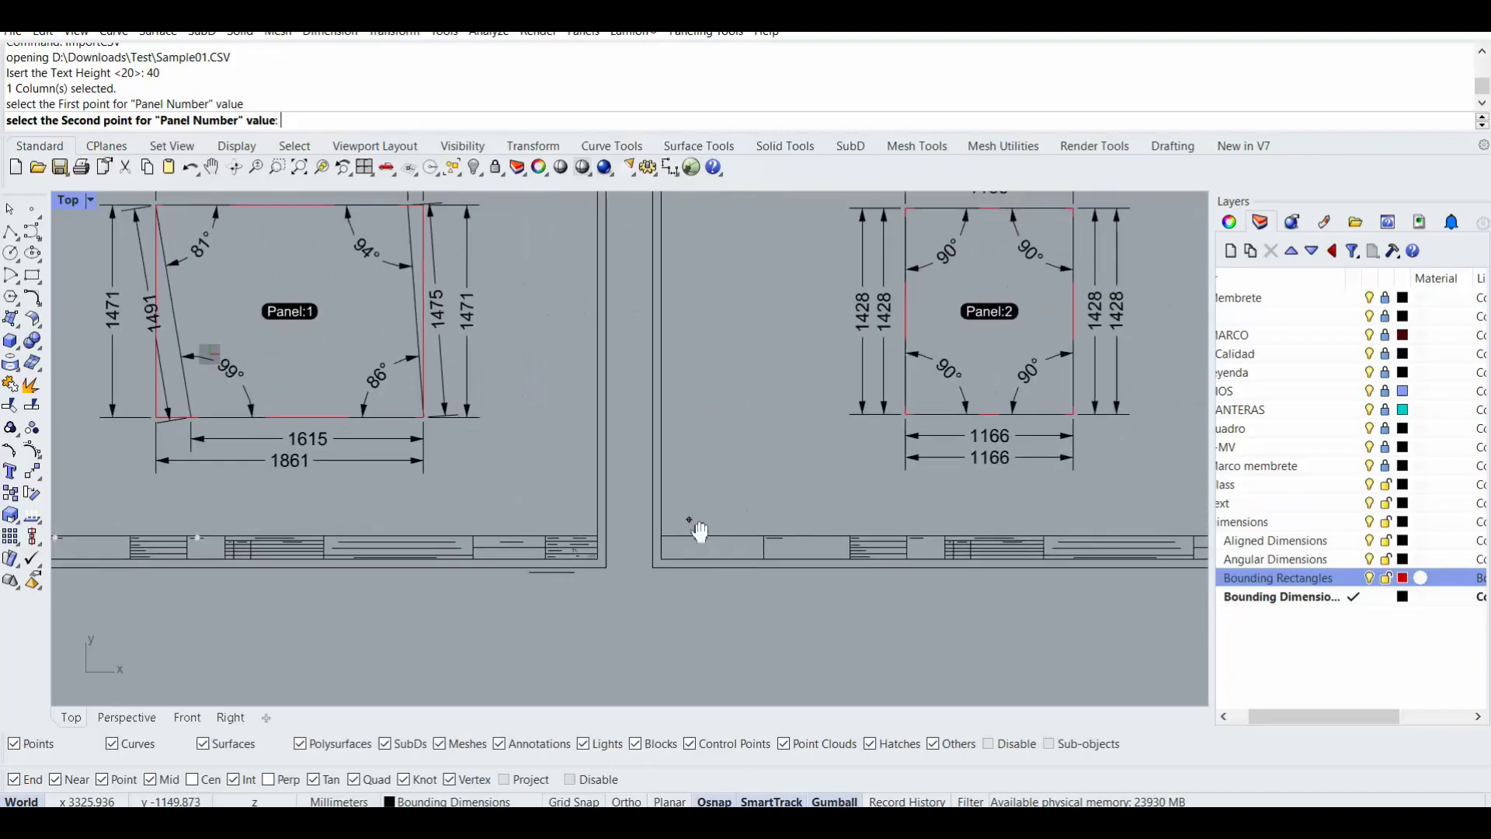
scroll(730, 551, up, 6)
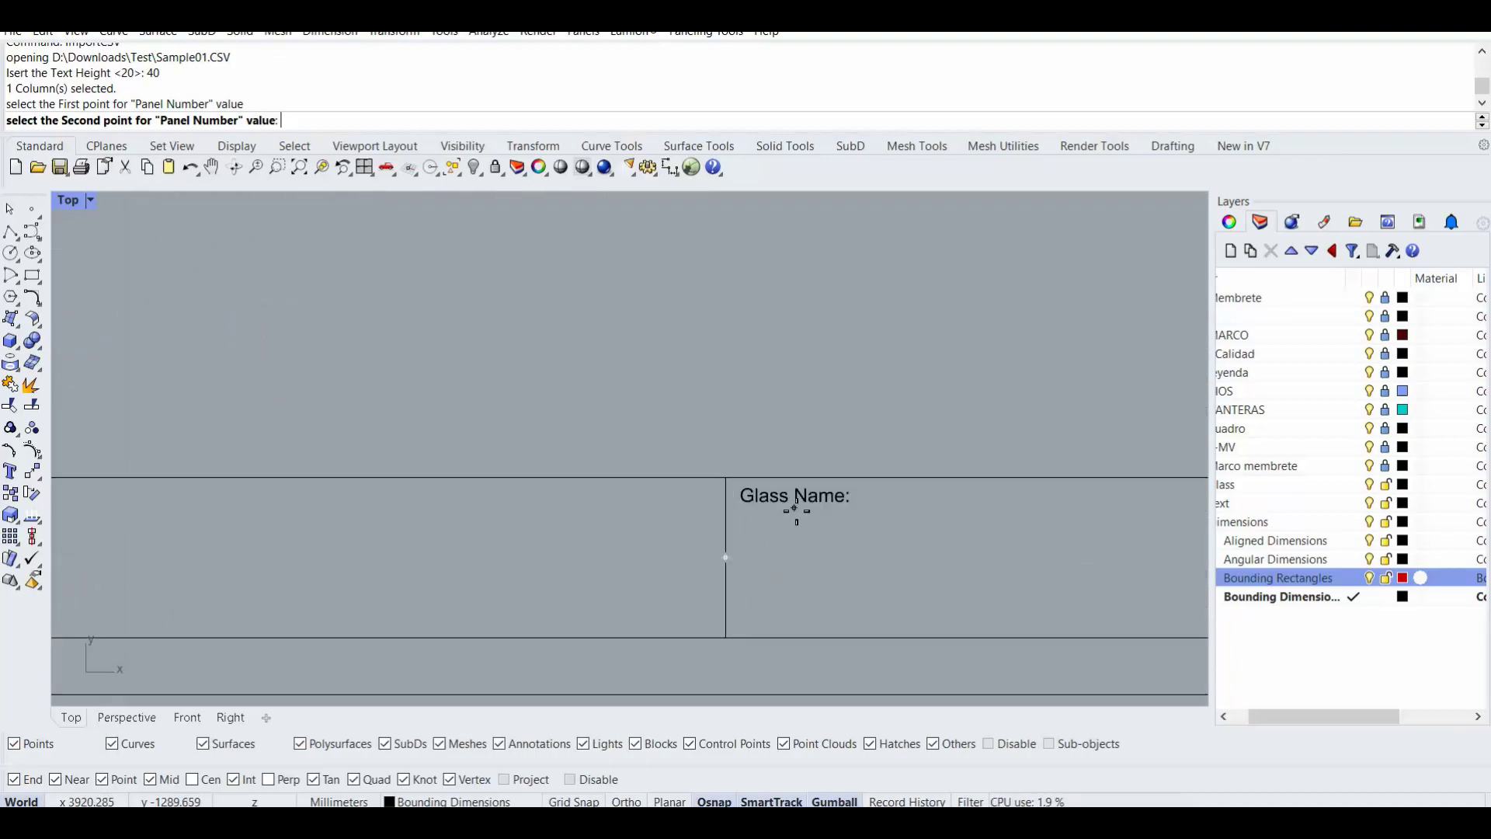
click(793, 568)
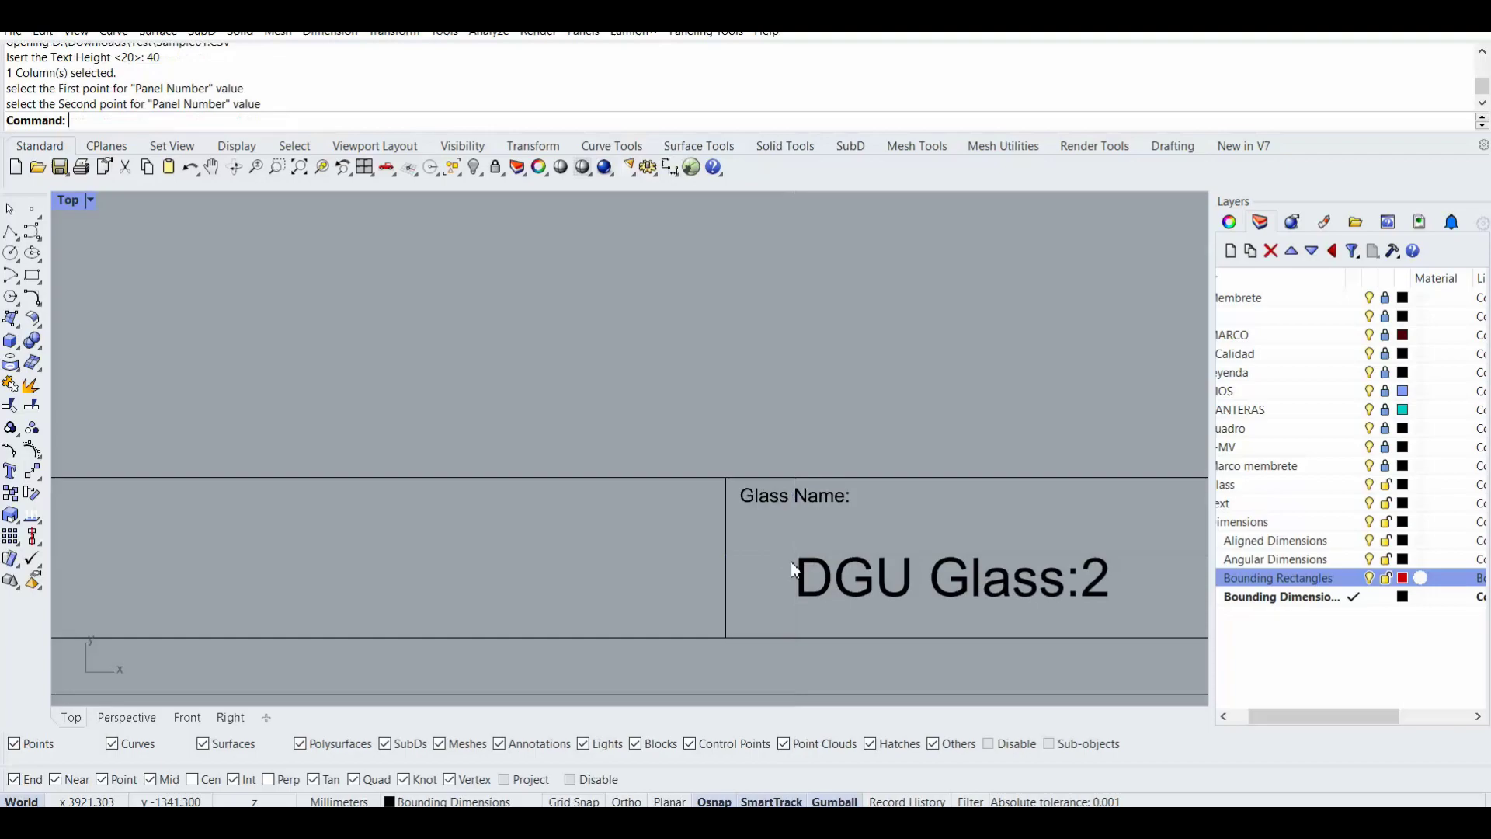
- Check the imported glass names in the title blocks along the row of frames, returning to the first frame
scroll(603, 542, down, 3)
scroll(643, 557, down, 5)
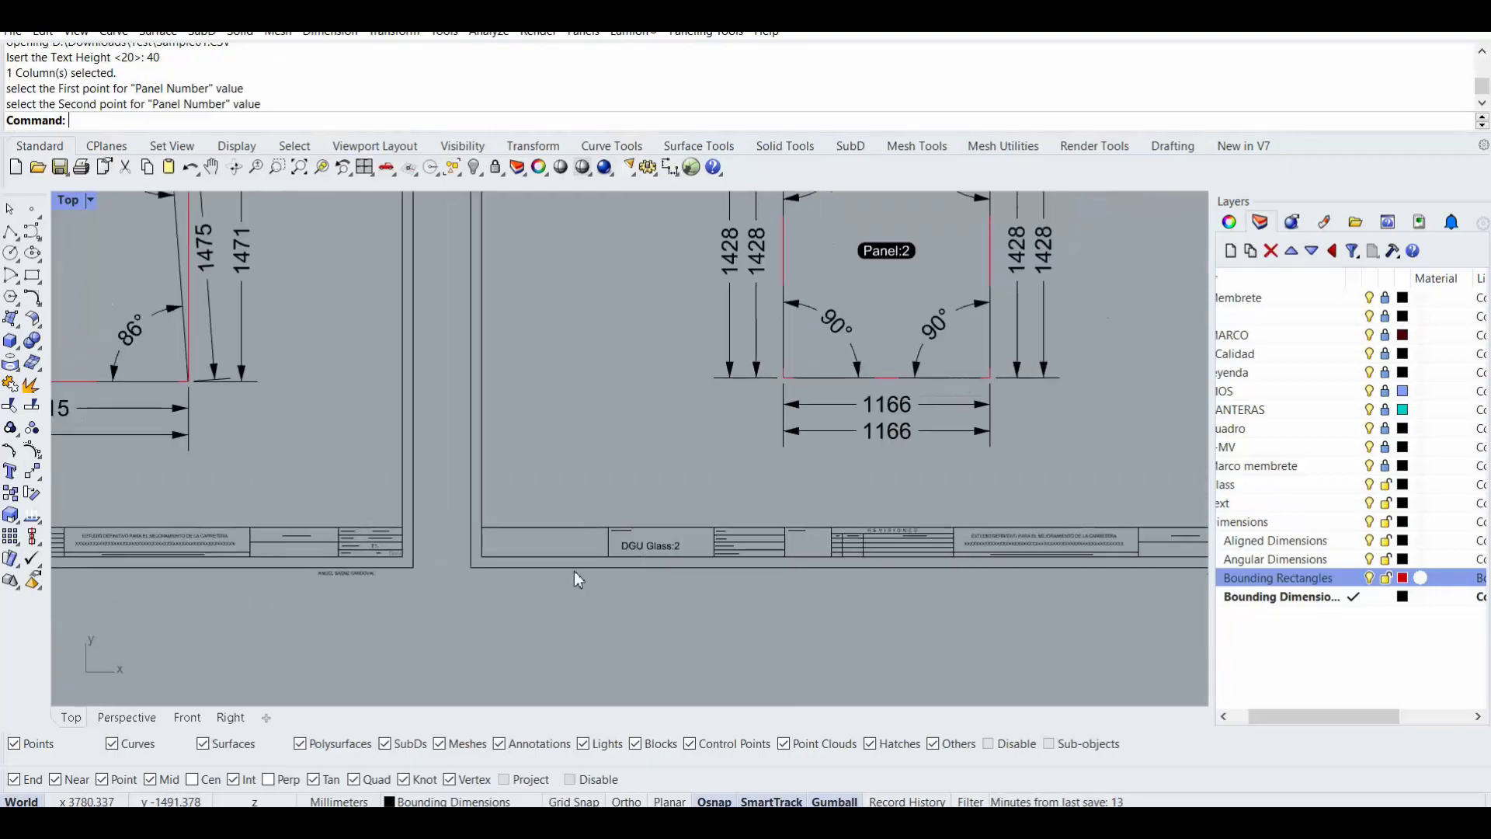
scroll(310, 518, down, 2)
right_drag(901, 495, 534, 477)
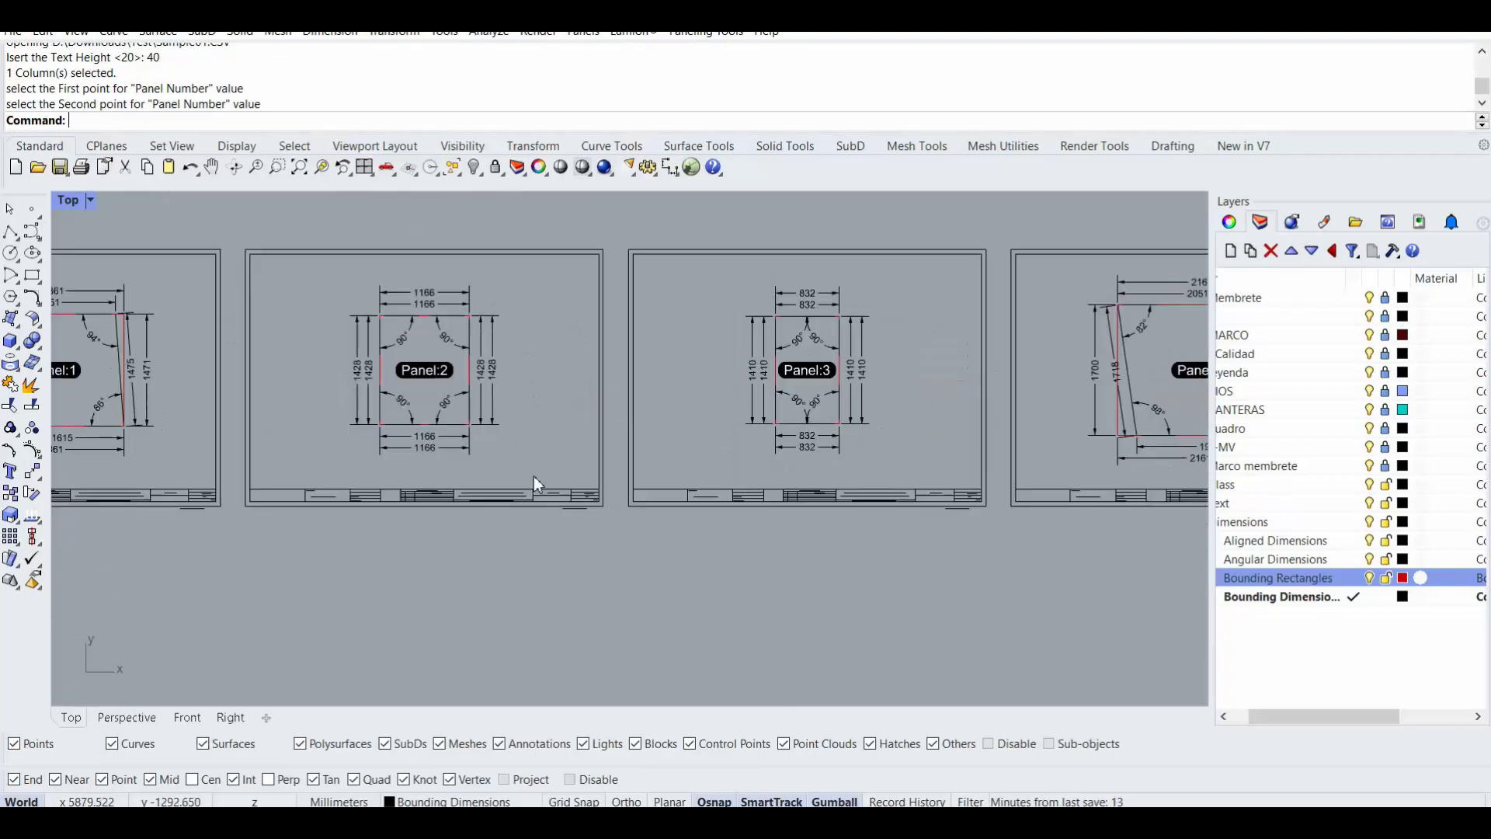
right_drag(772, 515, 589, 536)
scroll(548, 525, up, 16)
scroll(376, 499, down, 8)
right_drag(1137, 515, 384, 503)
scroll(563, 484, up, 14)
scroll(486, 491, down, 8)
right_drag(697, 492, 268, 497)
scroll(269, 497, down, 8)
right_drag(939, 506, 659, 508)
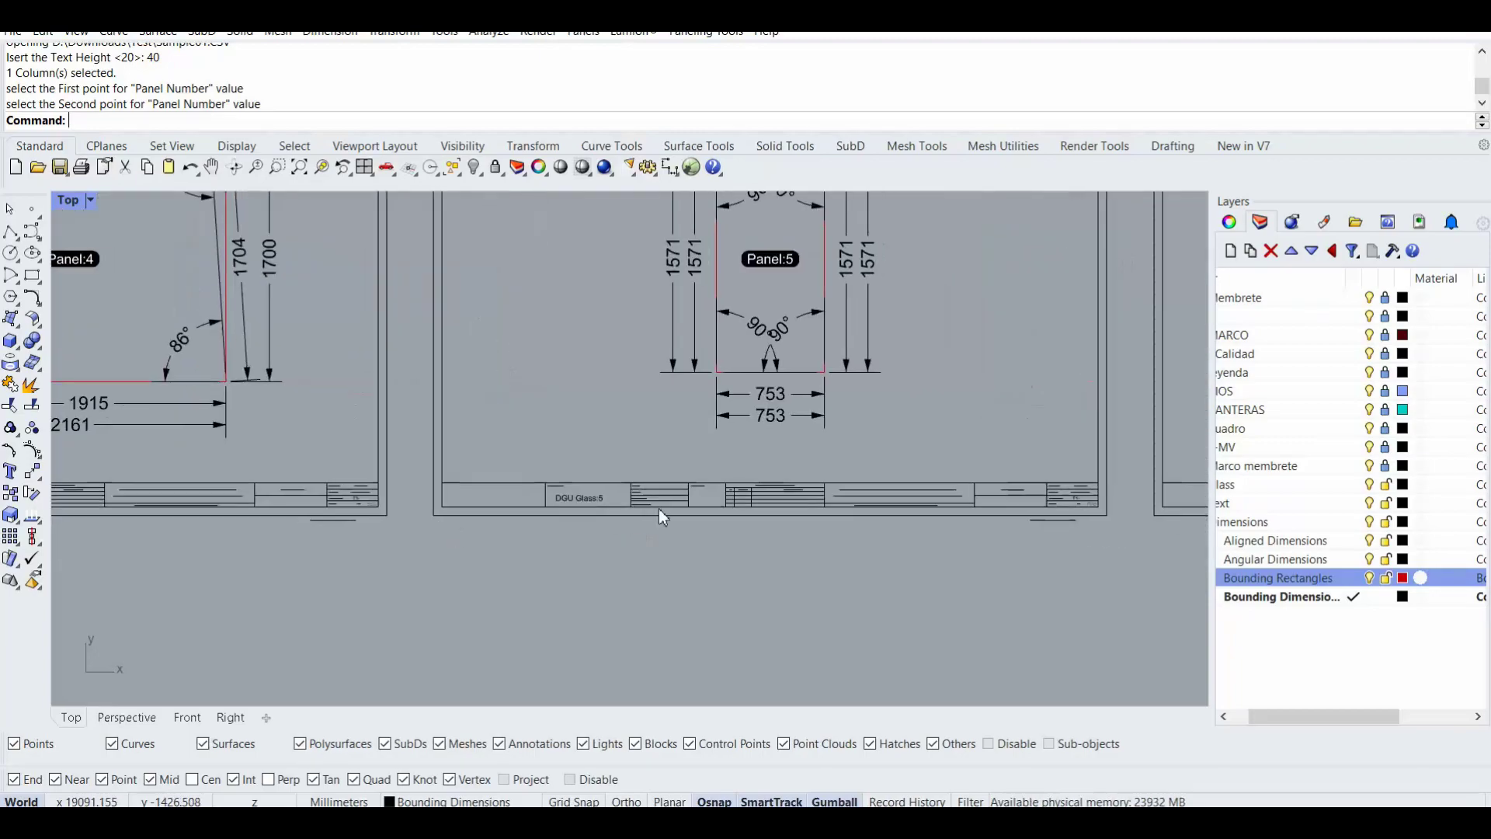
right_drag(1032, 536, 544, 561)
right_drag(1090, 541, 590, 566)
right_drag(1200, 576, 754, 546)
right_drag(1051, 558, 858, 534)
scroll(497, 556, down, 10)
right_drag(368, 556, 839, 506)
right_drag(432, 508, 895, 525)
right_drag(153, 479, 430, 500)
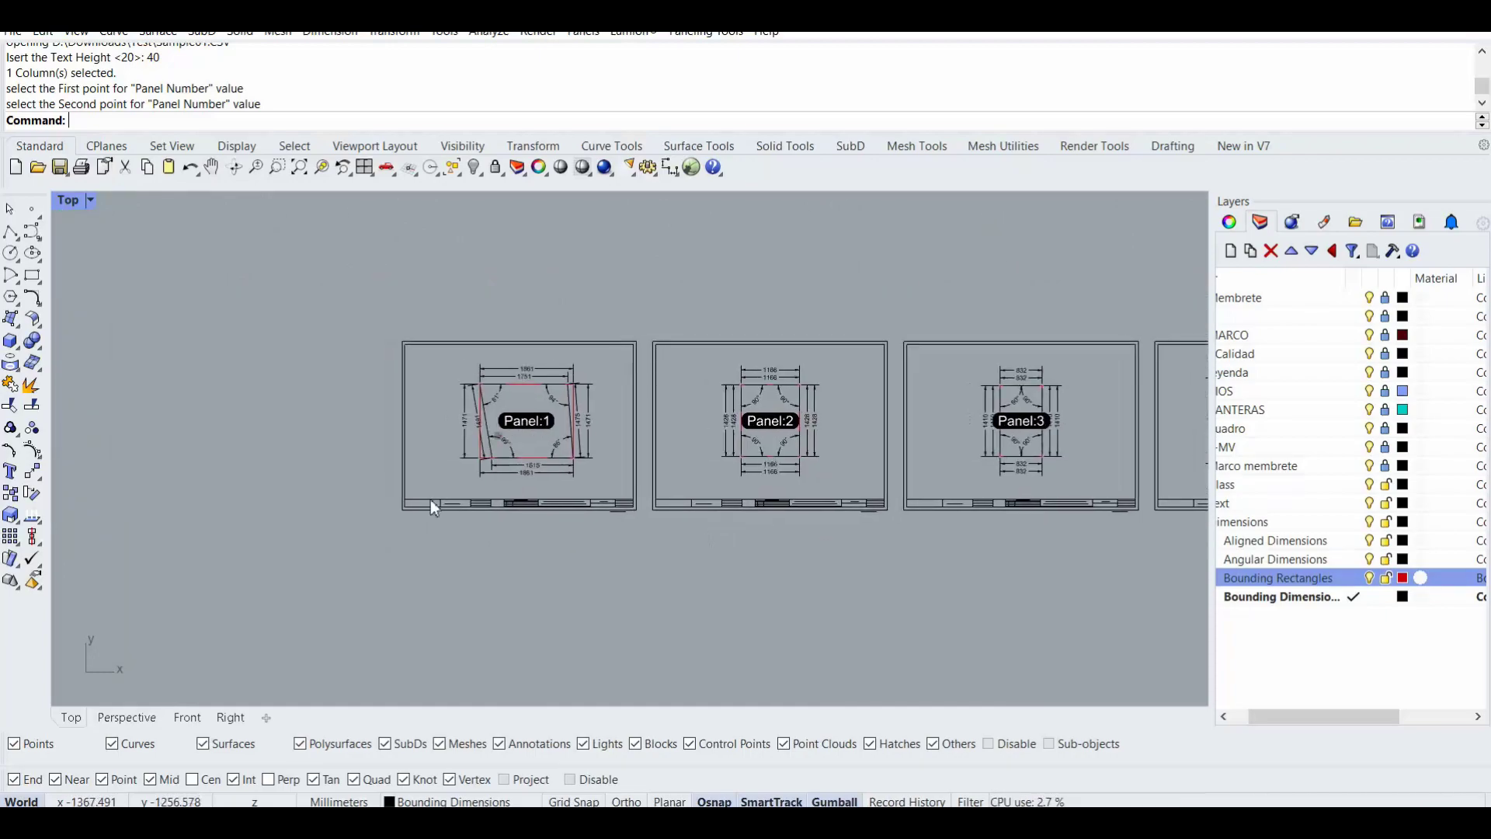
scroll(520, 495, up, 10)
scroll(438, 542, up, 18)
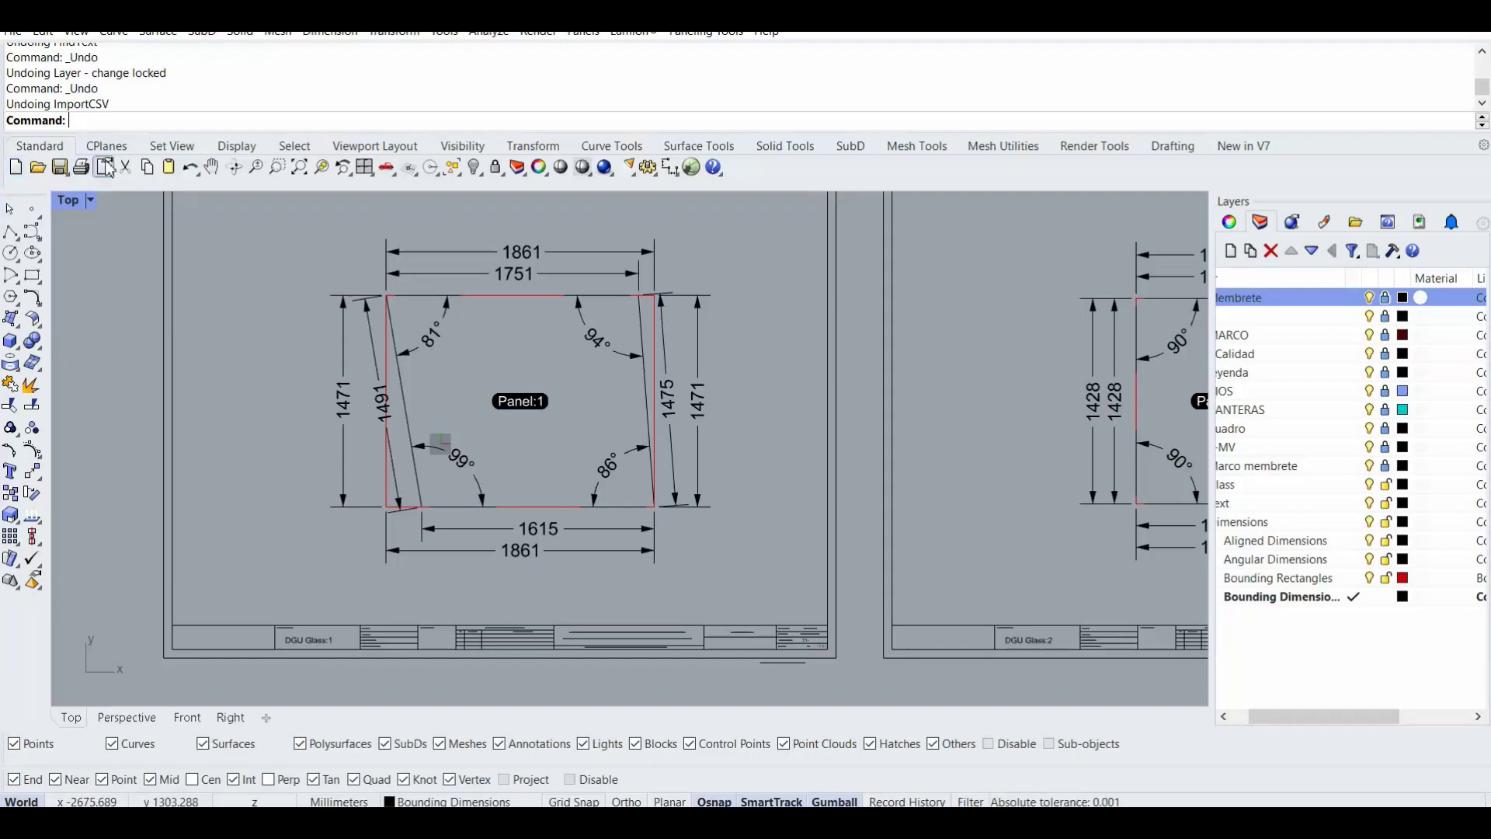
scroll(466, 621, up, 5)
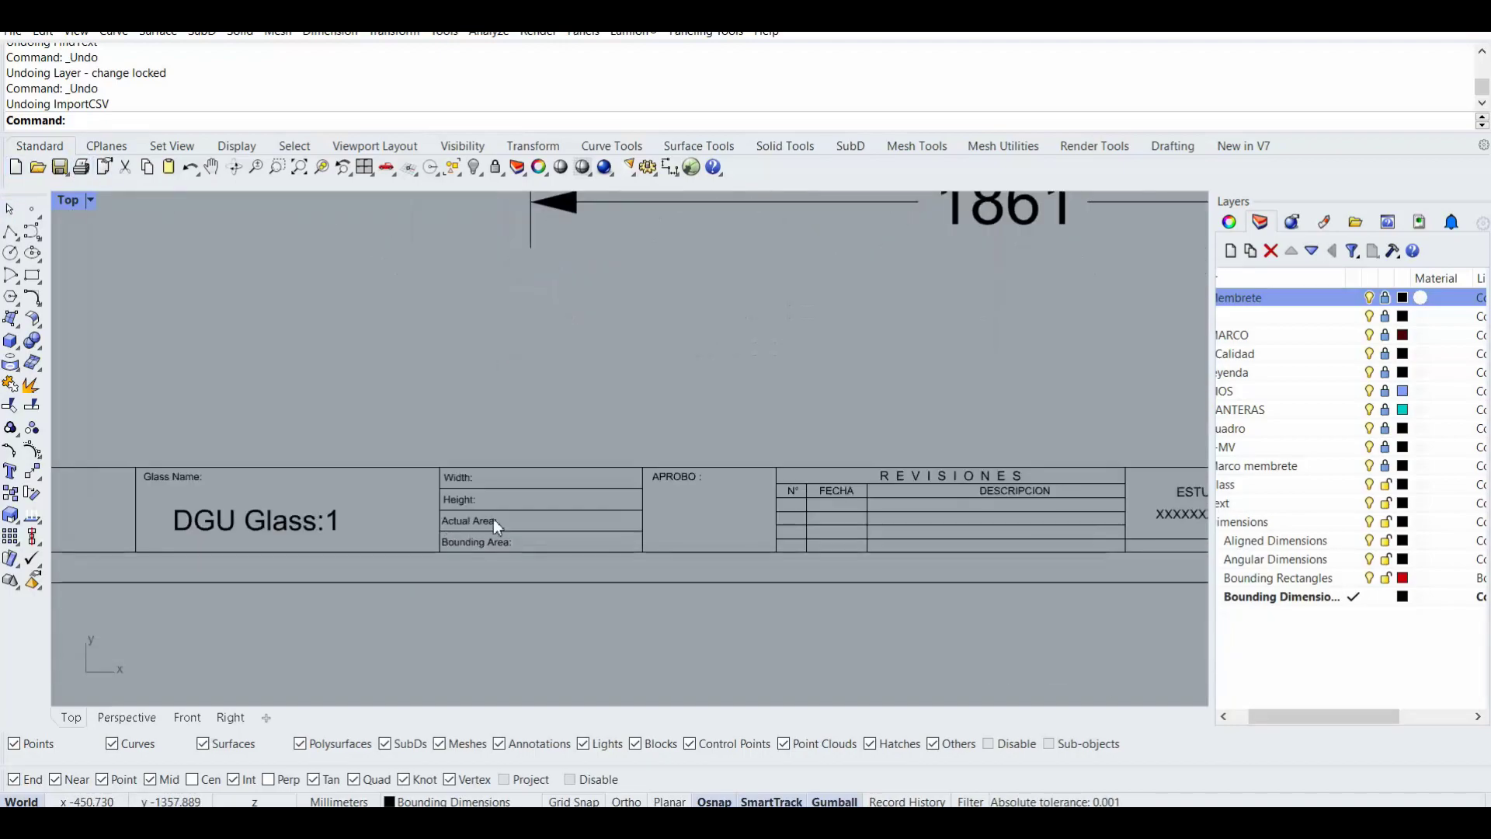
scroll(468, 394, up, 4)
scroll(468, 394, down, 4)
right_drag(468, 395, 464, 351)
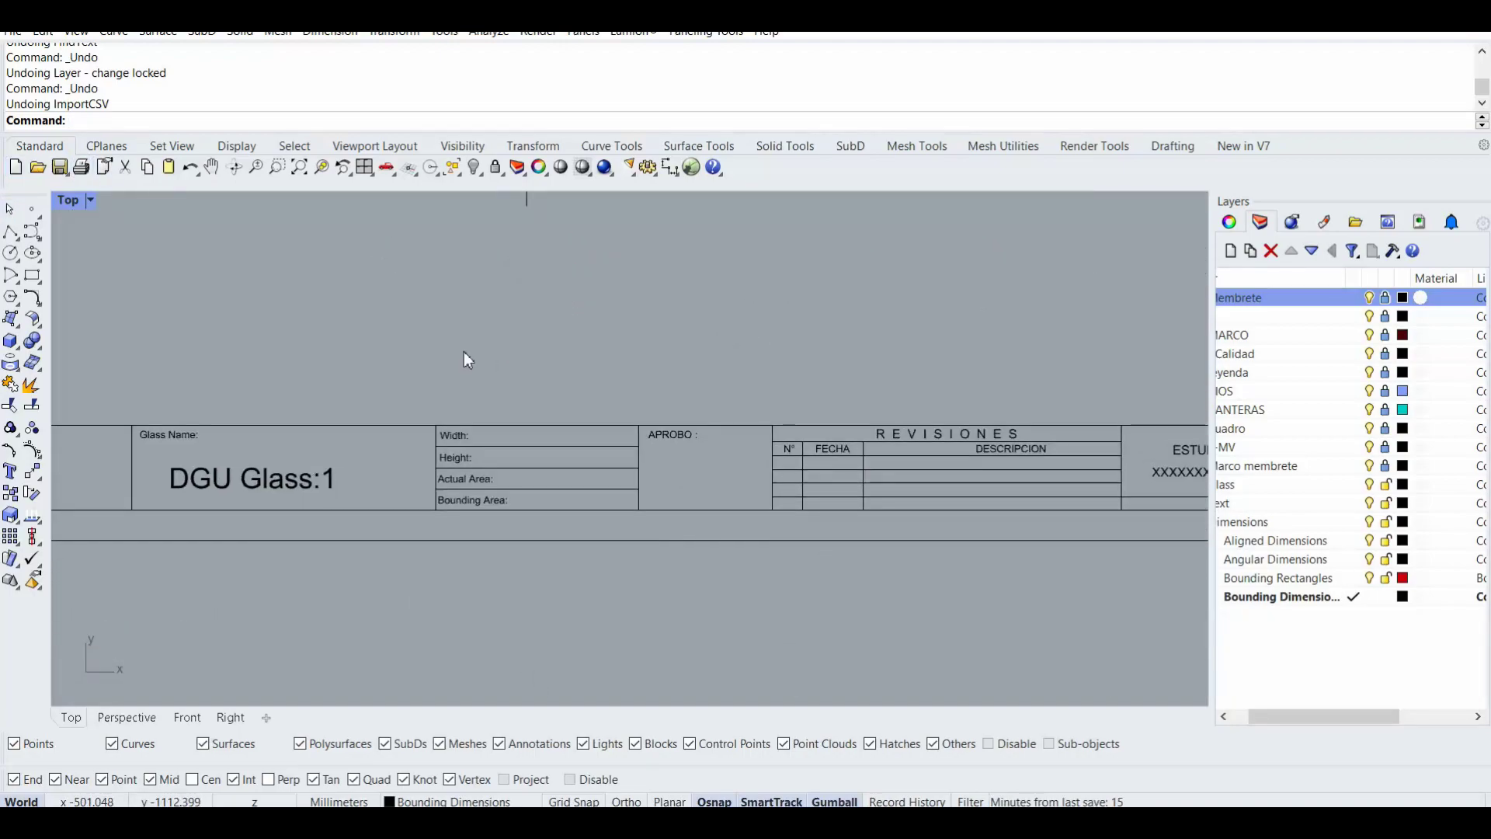
text(Inm)
key(BackSpace)
key(BackSpace)
key(BackSpace)
- Run ImportCSV for the remaining title block fields and open Sample01.CSV
scroll(464, 352, down, 8)
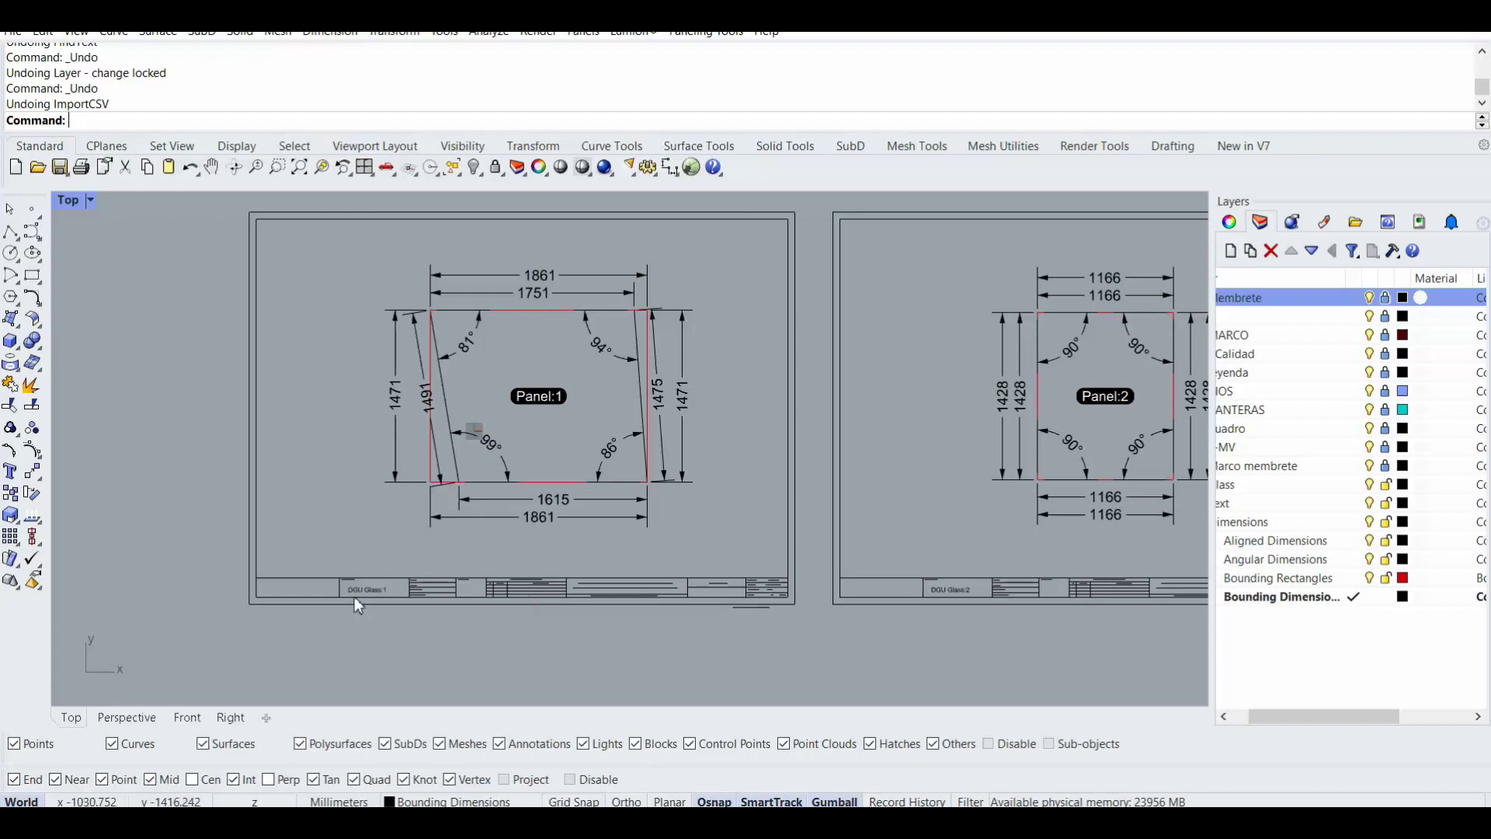
scroll(354, 598, up, 6)
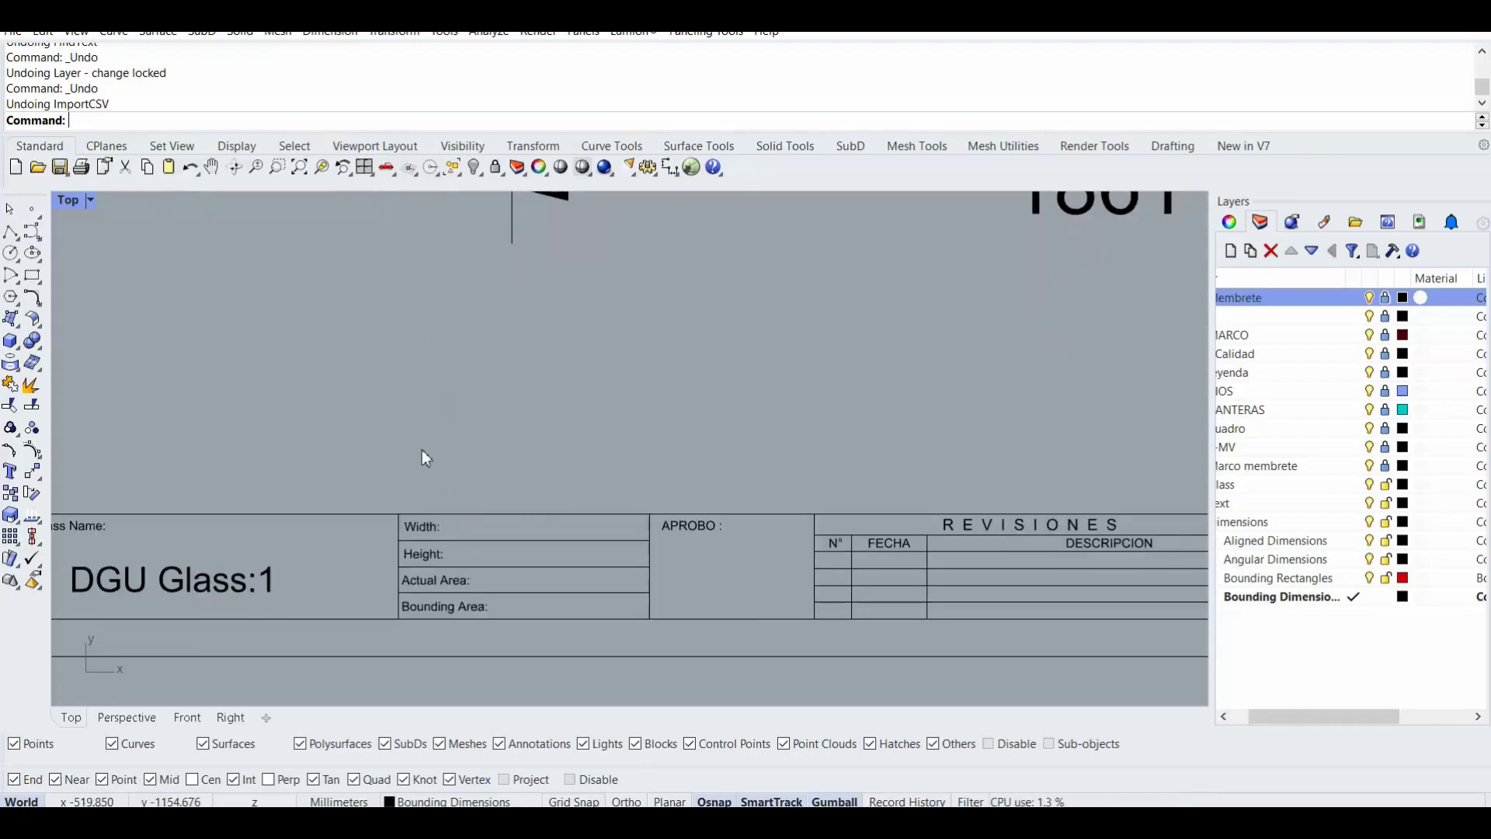
key(Return)
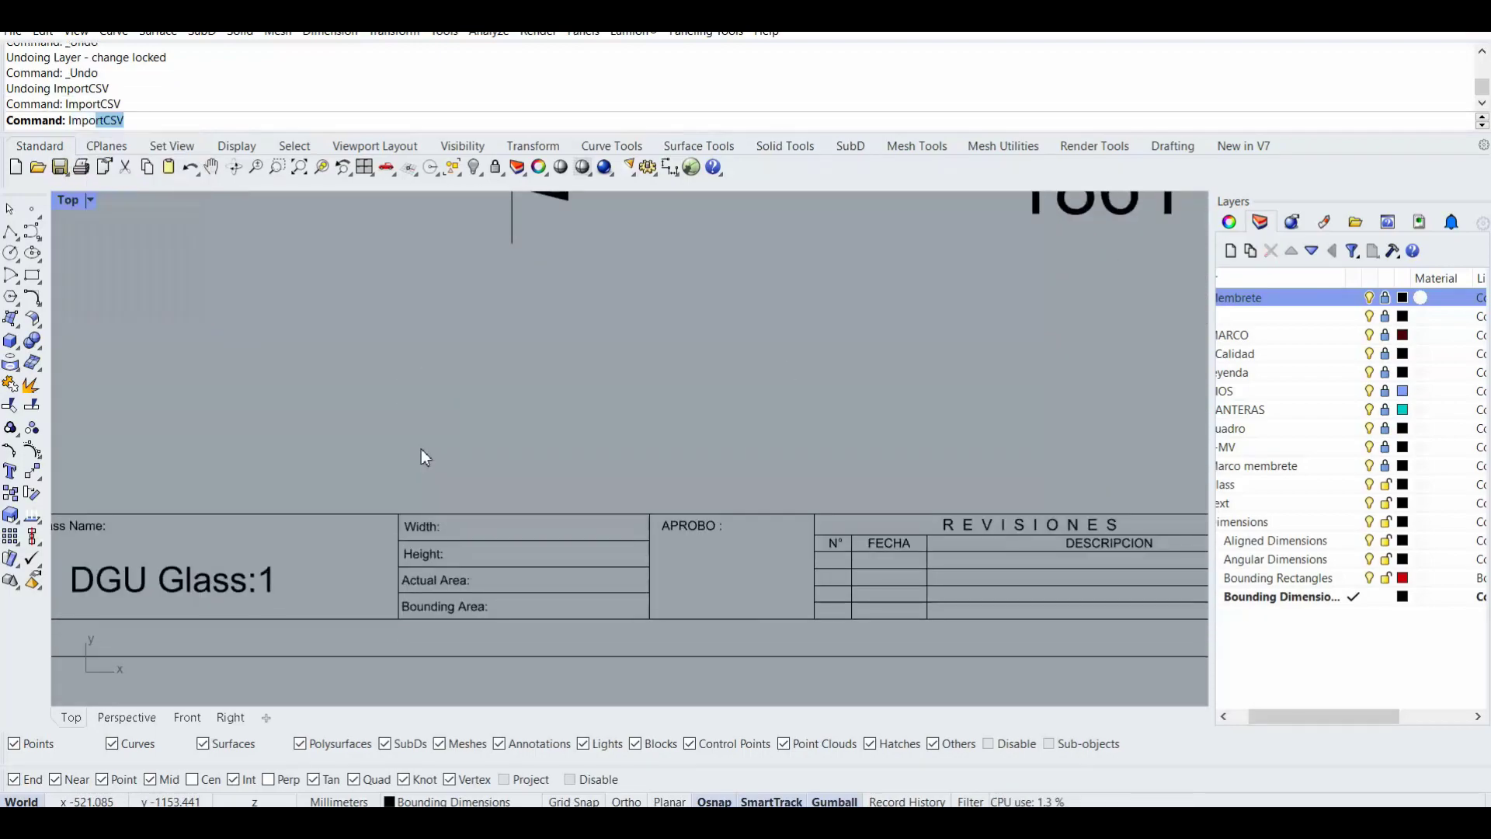
click(265, 205)
double_click(266, 212)
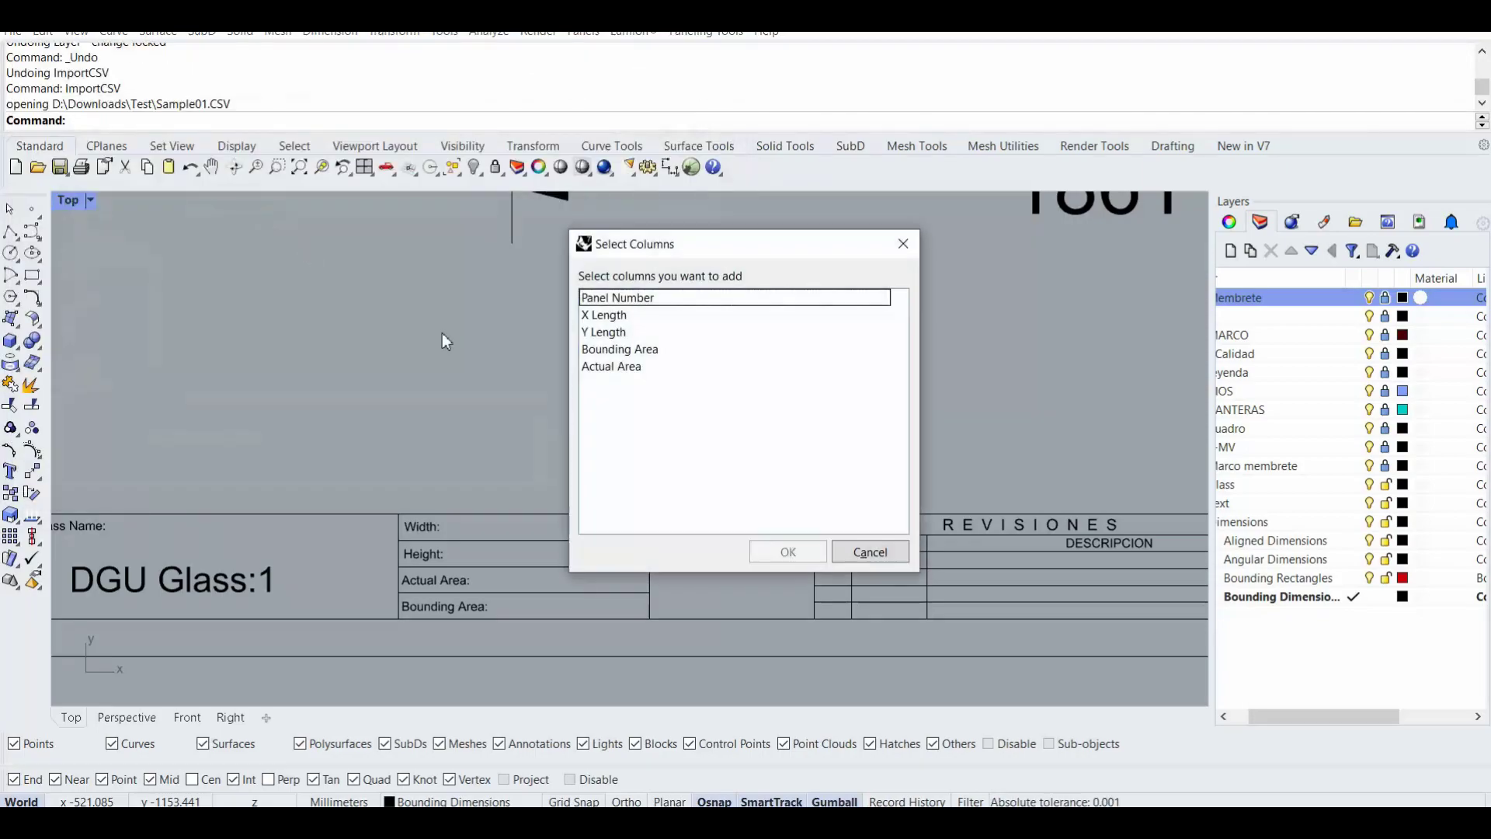
- Choose the X Length, Y Length, Bounding Area and Actual Area columns and set the text height to 15
drag(668, 312, 643, 379)
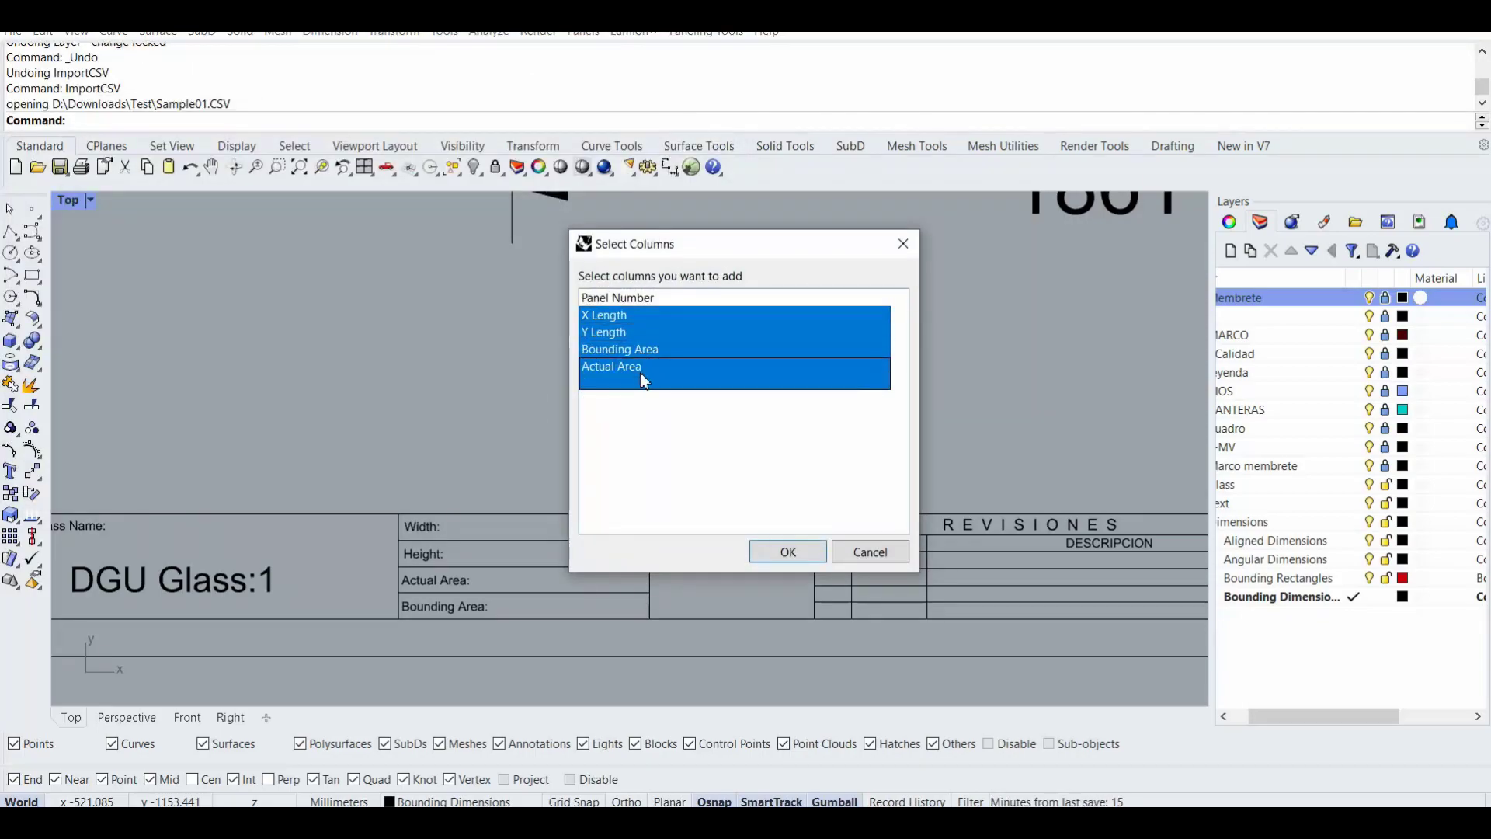
click(808, 547)
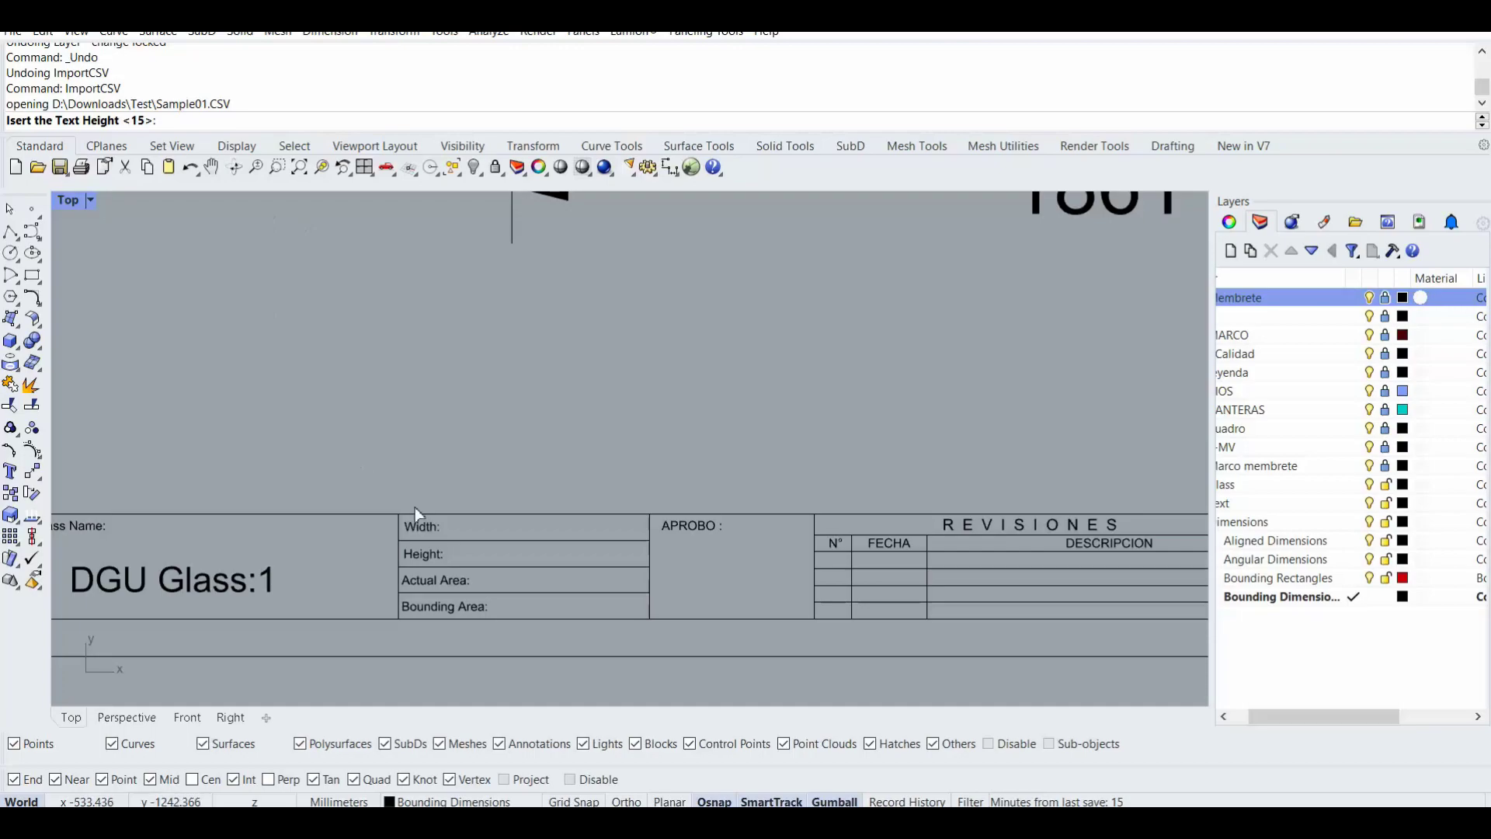
text(15)
key(Return)
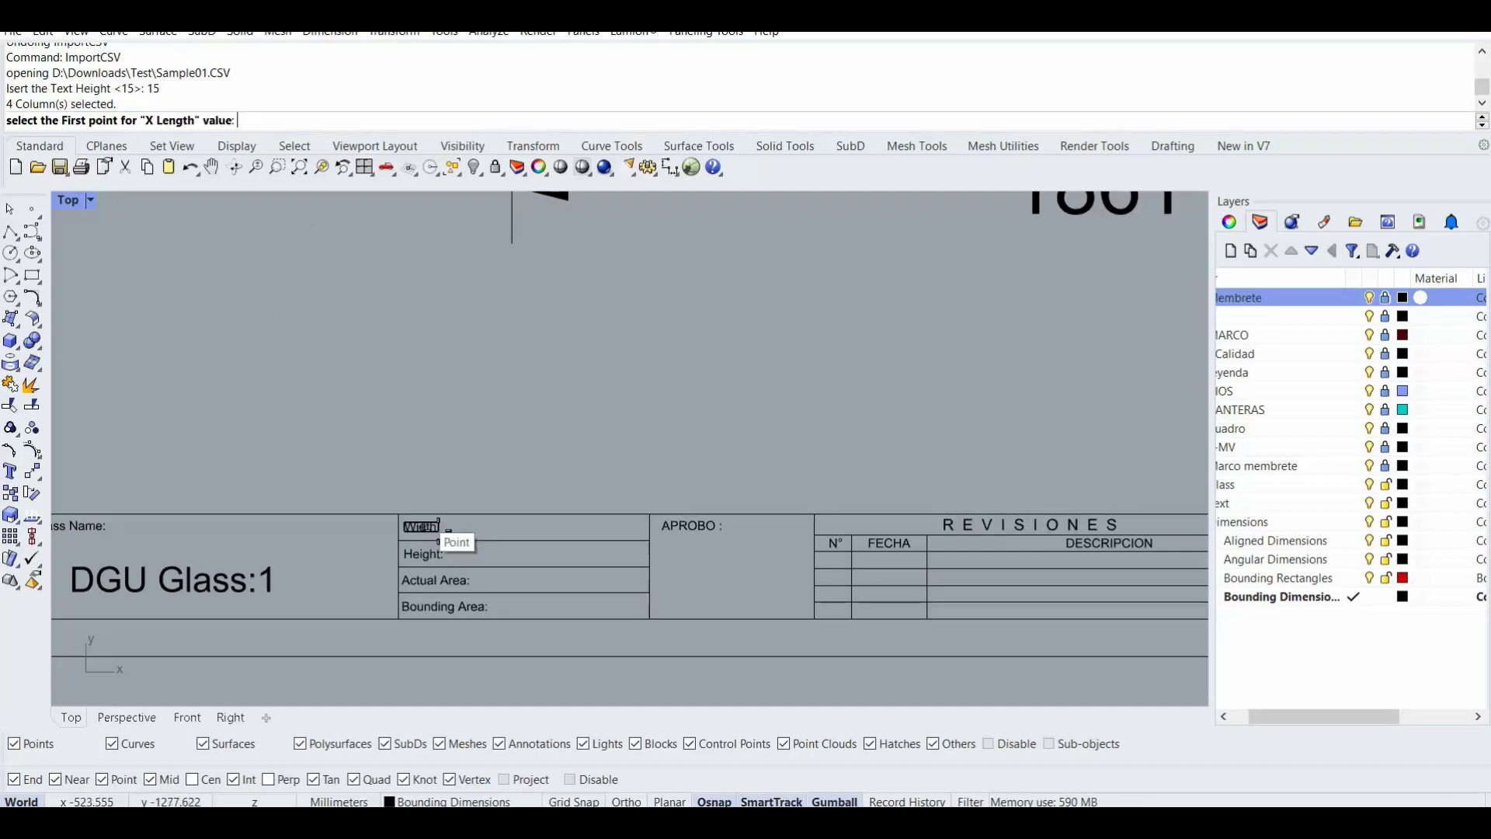
- Place the X Length values beside the Width label, picking matching points in the first and second frames' title blocks
scroll(435, 530, up, 2)
scroll(440, 528, up, 2)
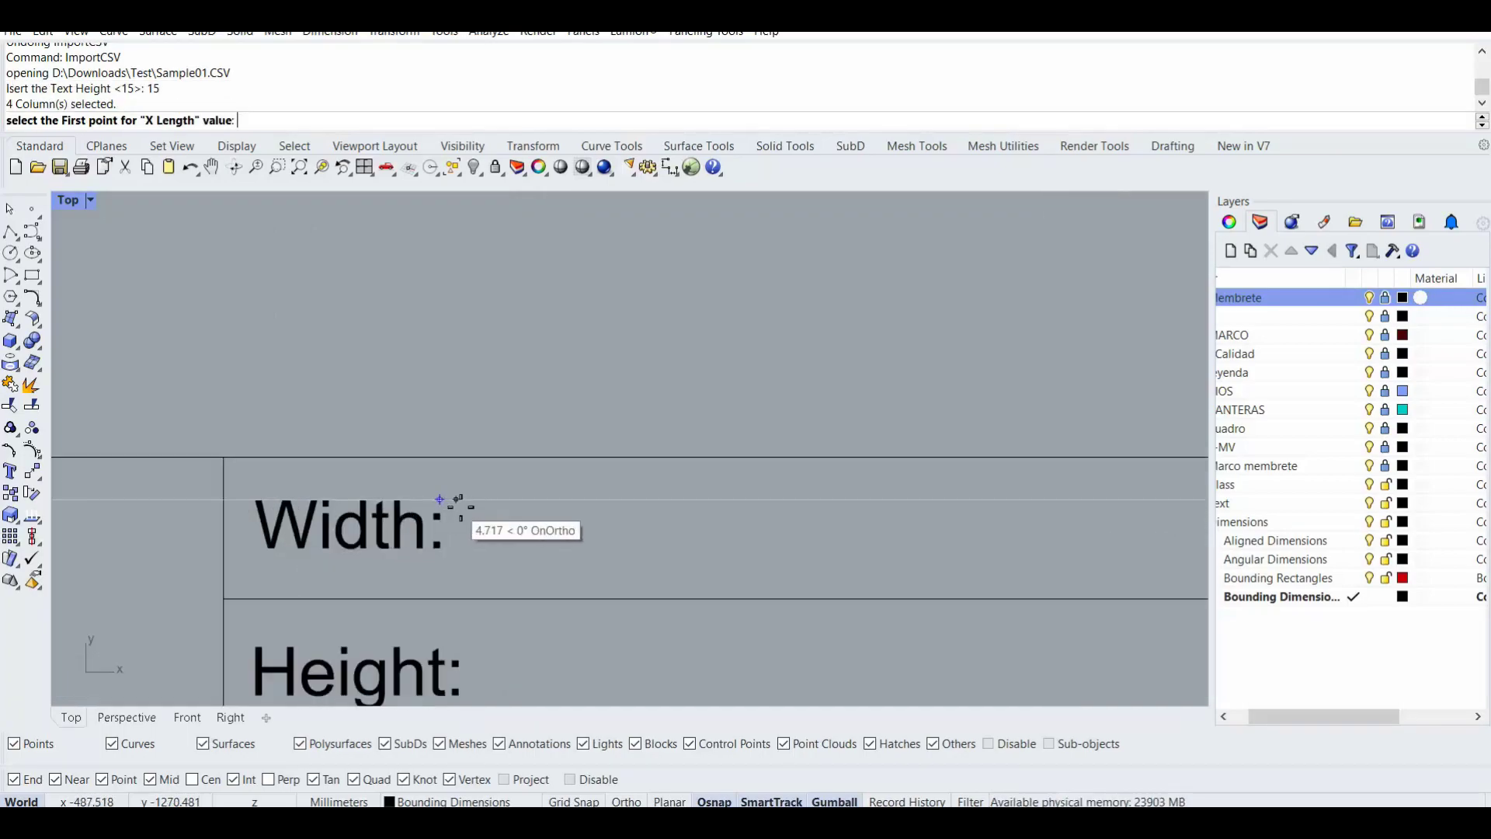
click(444, 508)
scroll(582, 519, down, 4)
scroll(590, 522, down, 4)
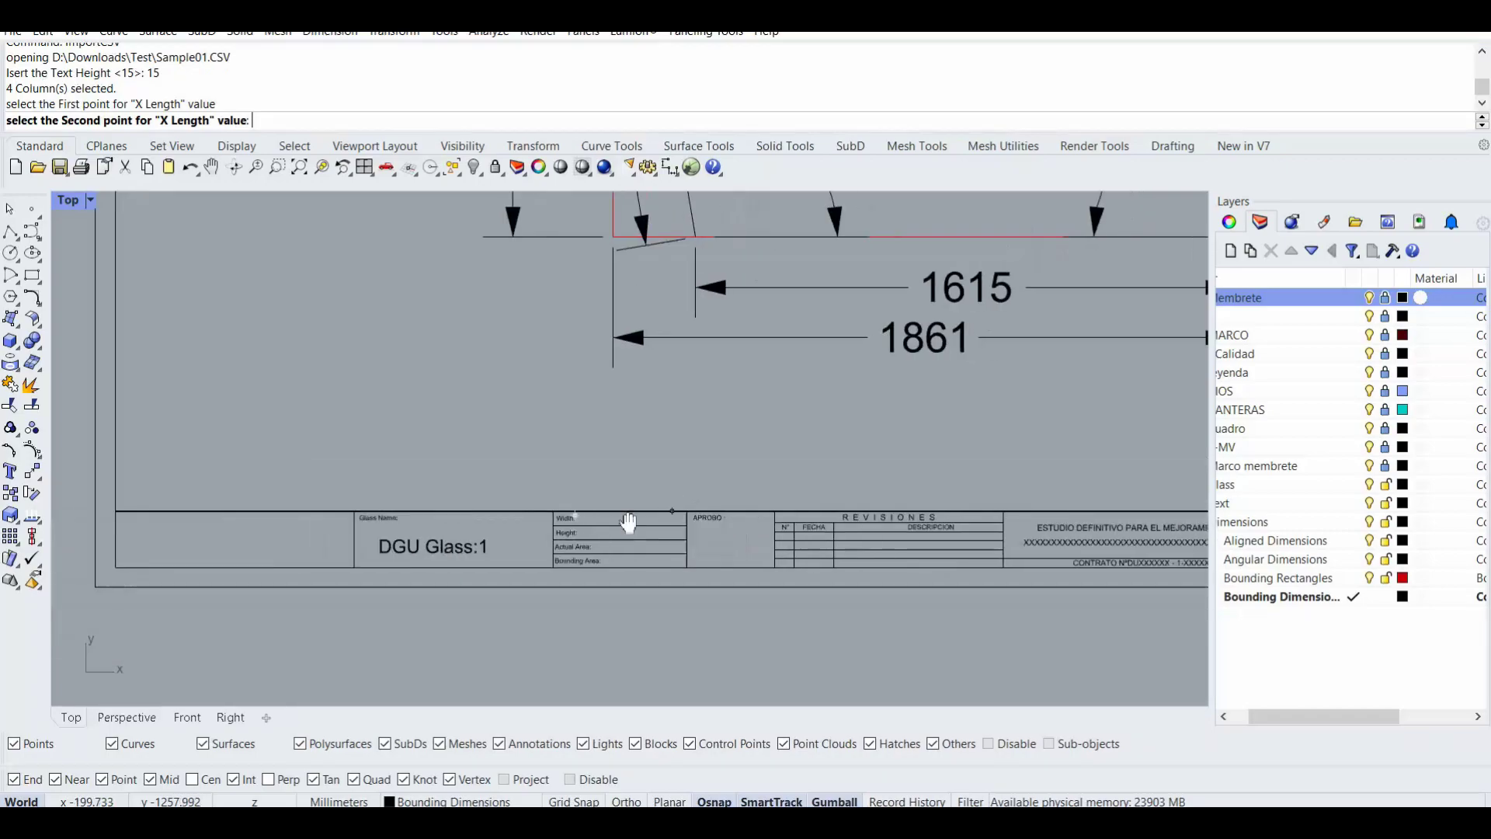
scroll(586, 433, down, 2)
right_drag(728, 437, 332, 430)
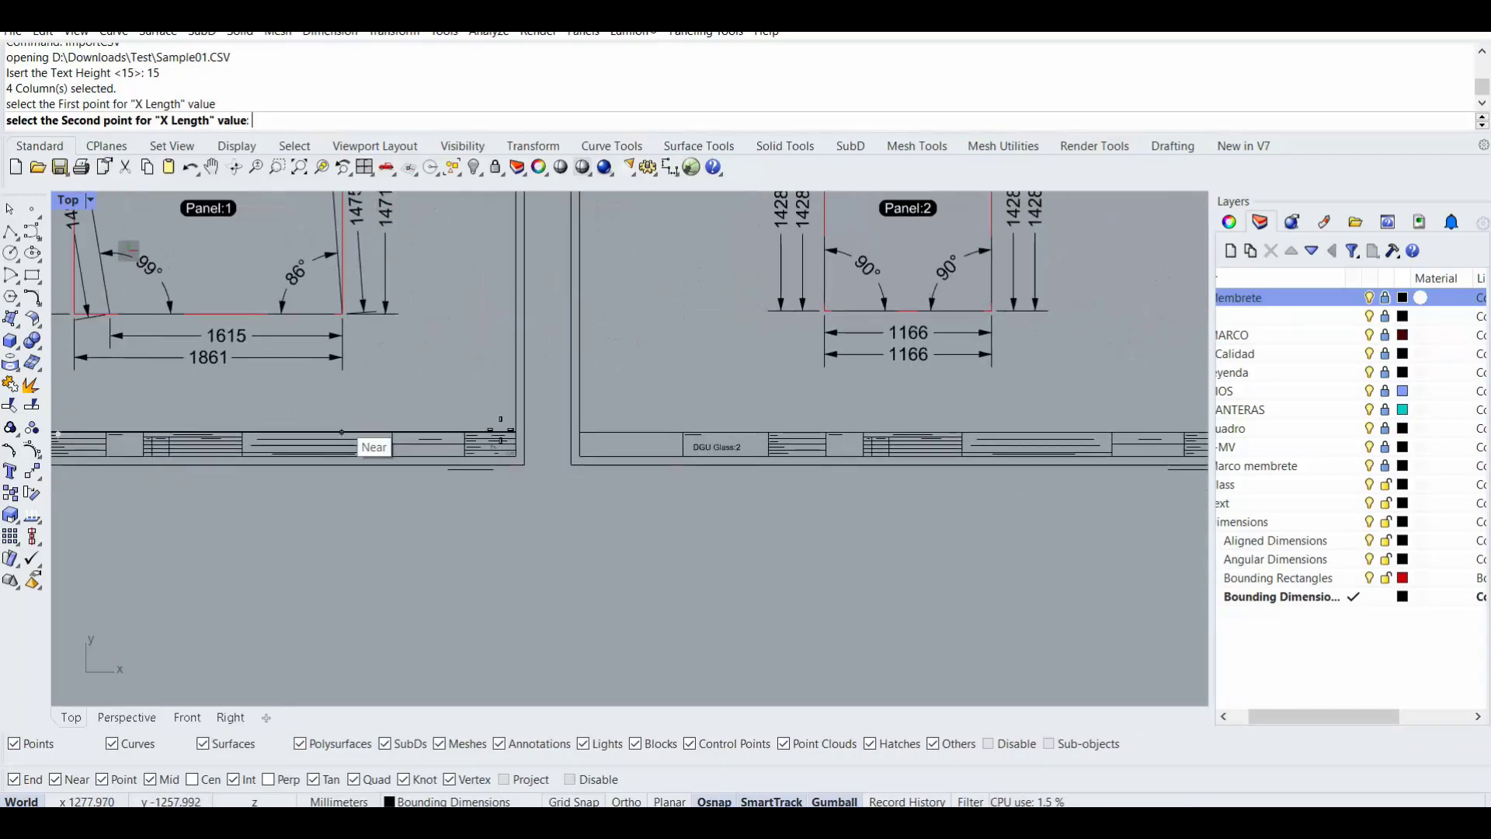
scroll(779, 436, up, 15)
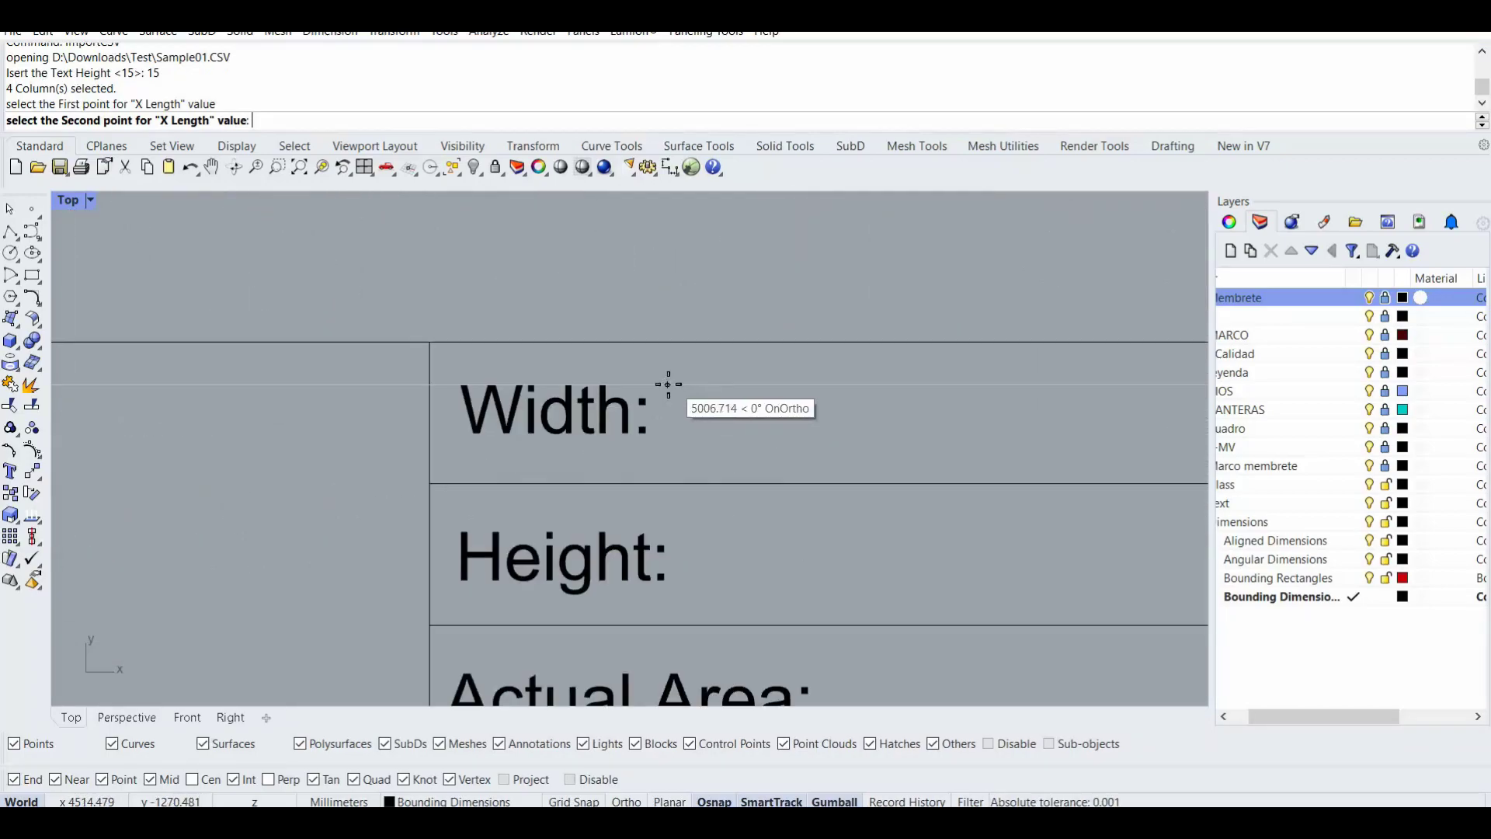
click(665, 386)
- Place the Y Length values beside the Height label, picking matching points in the first and second frames' title blocks
scroll(699, 435, down, 6)
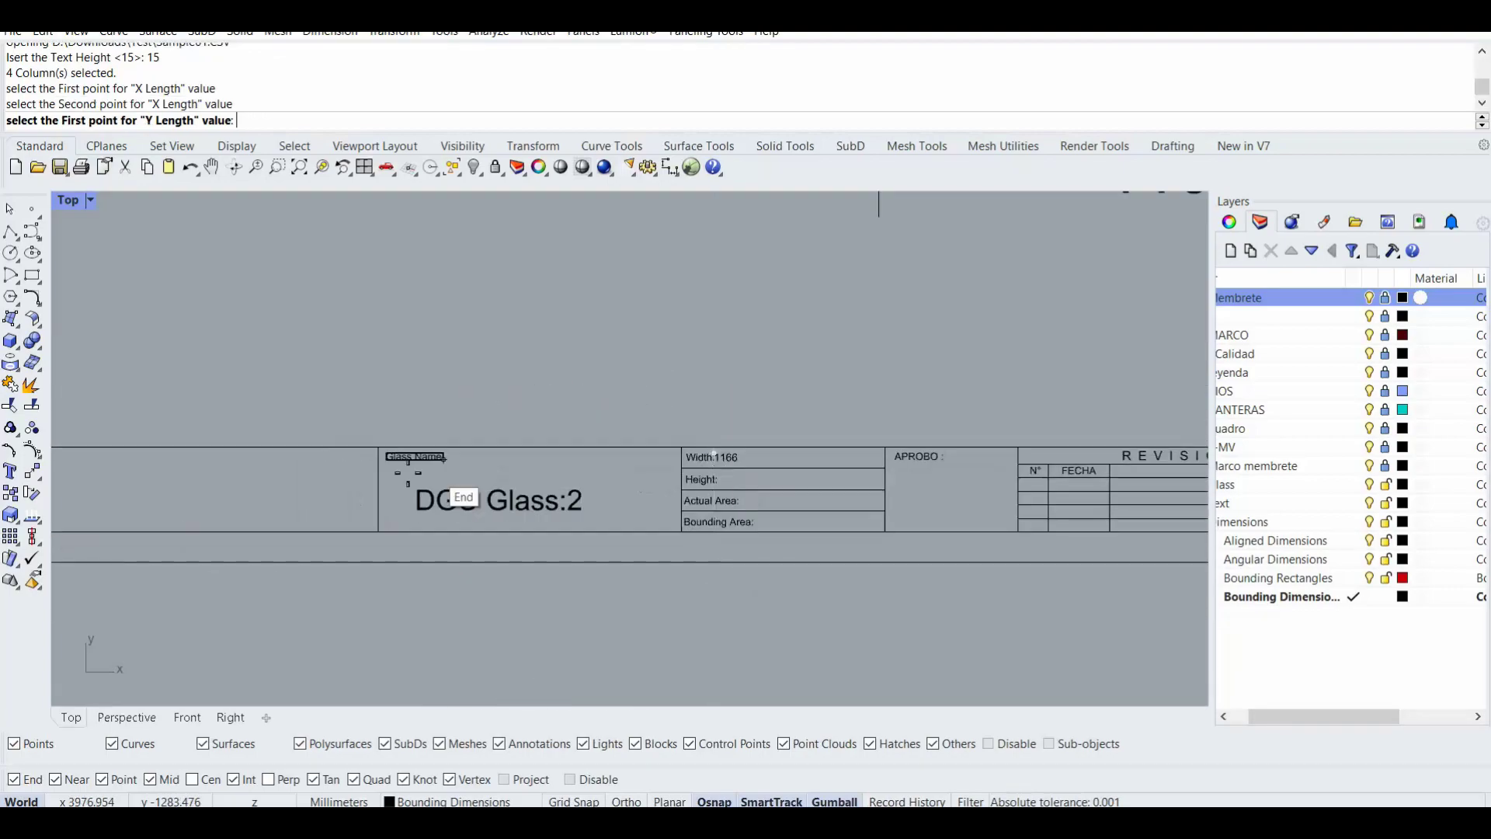
scroll(408, 473, down, 6)
right_drag(225, 497, 594, 504)
scroll(537, 505, down, 2)
right_drag(272, 485, 699, 504)
right_drag(411, 524, 673, 508)
scroll(673, 509, up, 16)
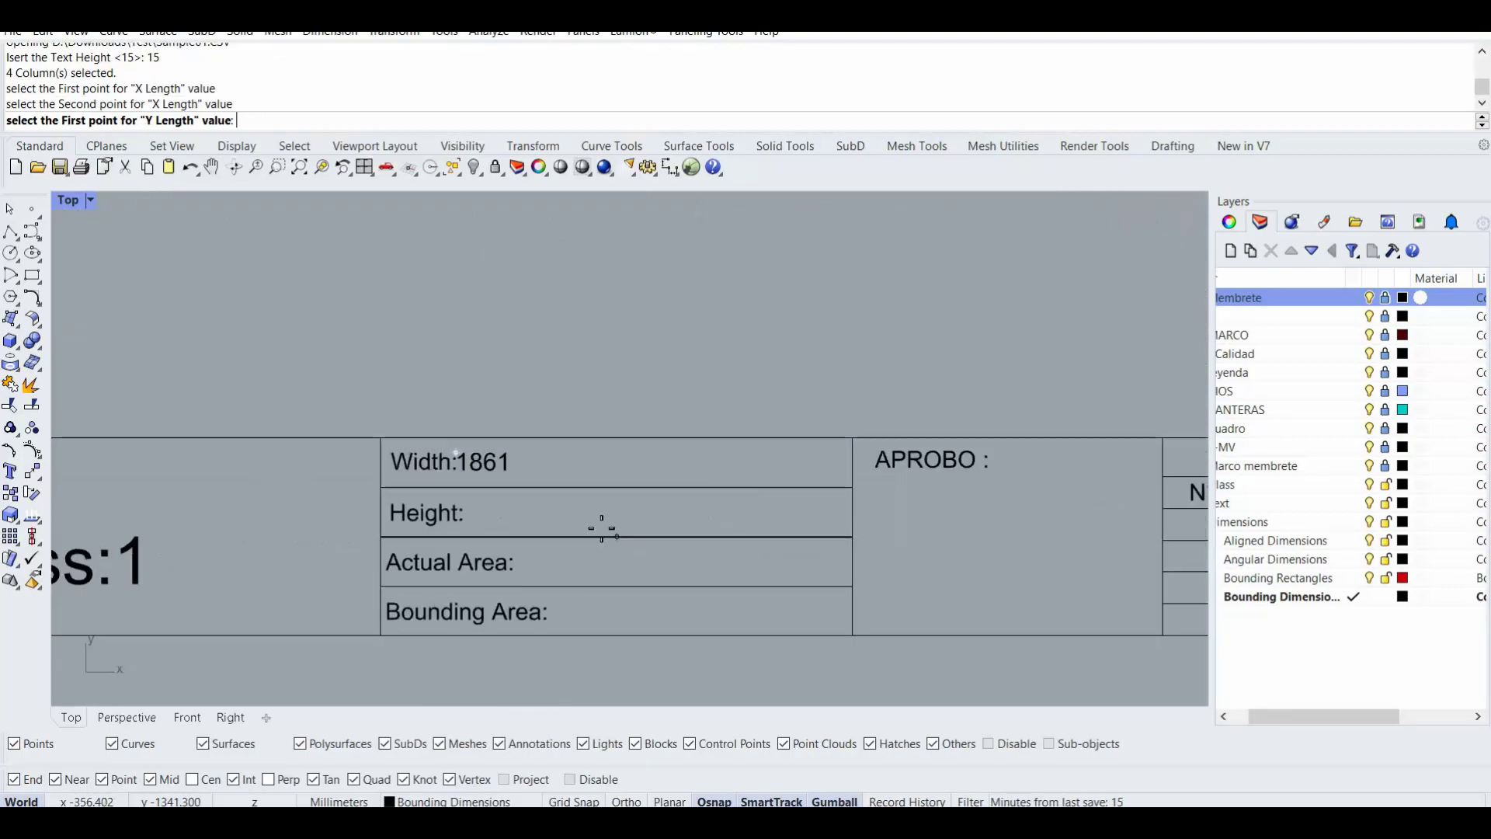
scroll(601, 528, up, 3)
click(365, 482)
scroll(593, 510, down, 6)
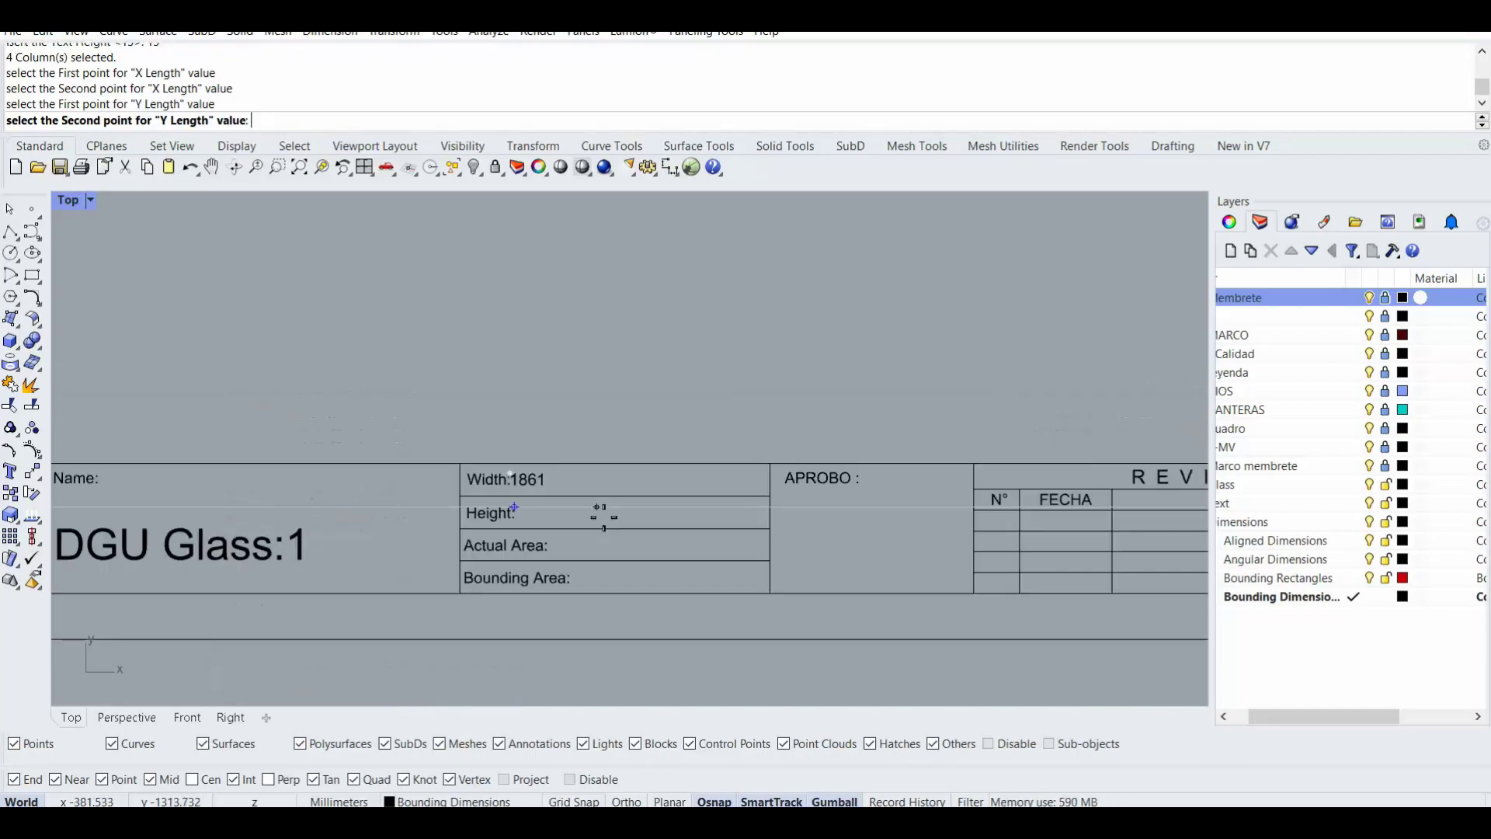
right_drag(865, 516, 679, 532)
scroll(519, 513, up, 8)
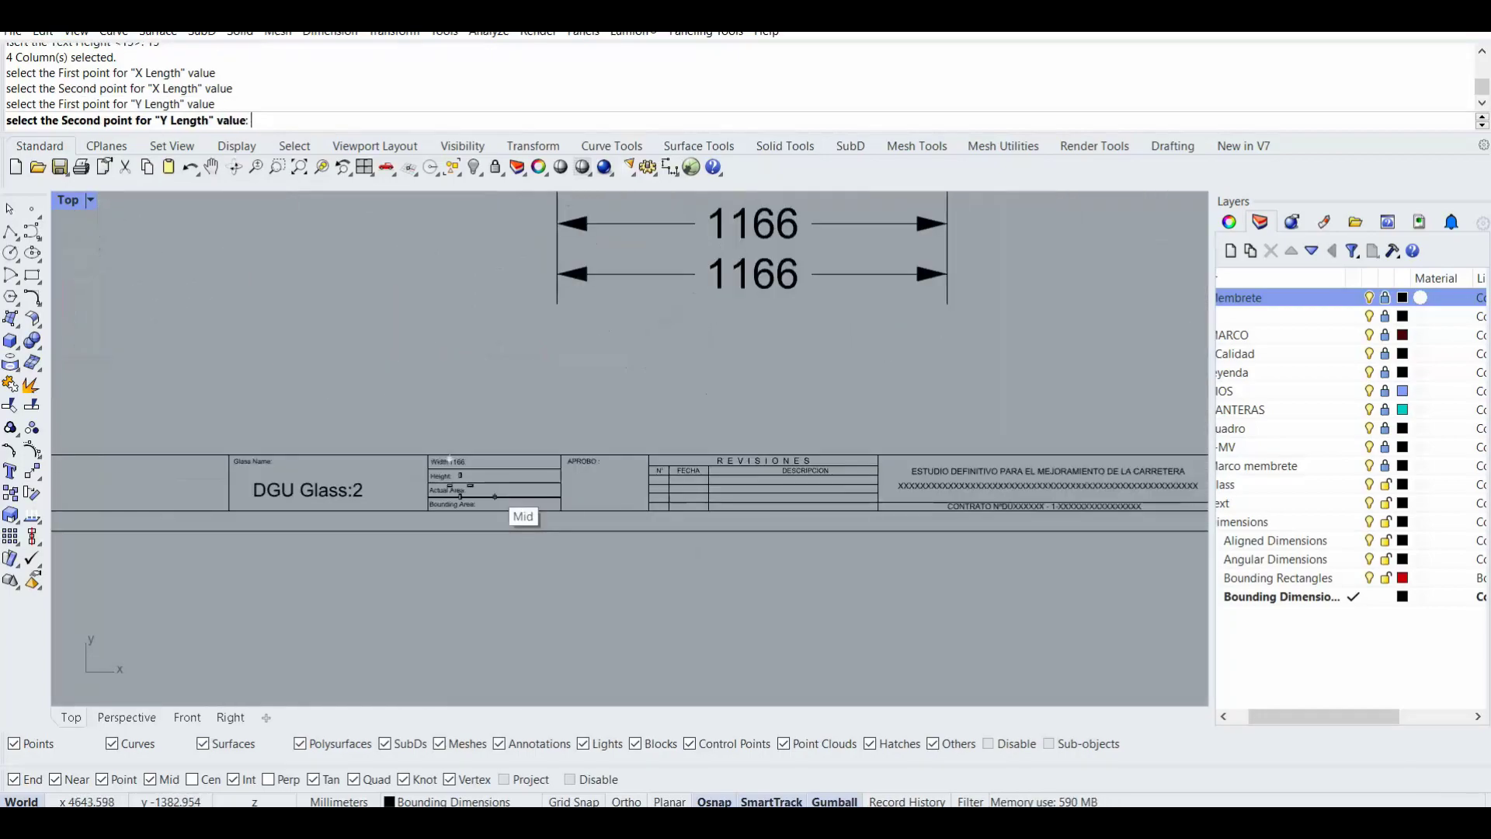
click(564, 461)
- Place the Bounding Area values beside the Bounding Area label, picking matching points in the first and second frames' title blocks
scroll(599, 566, down, 6)
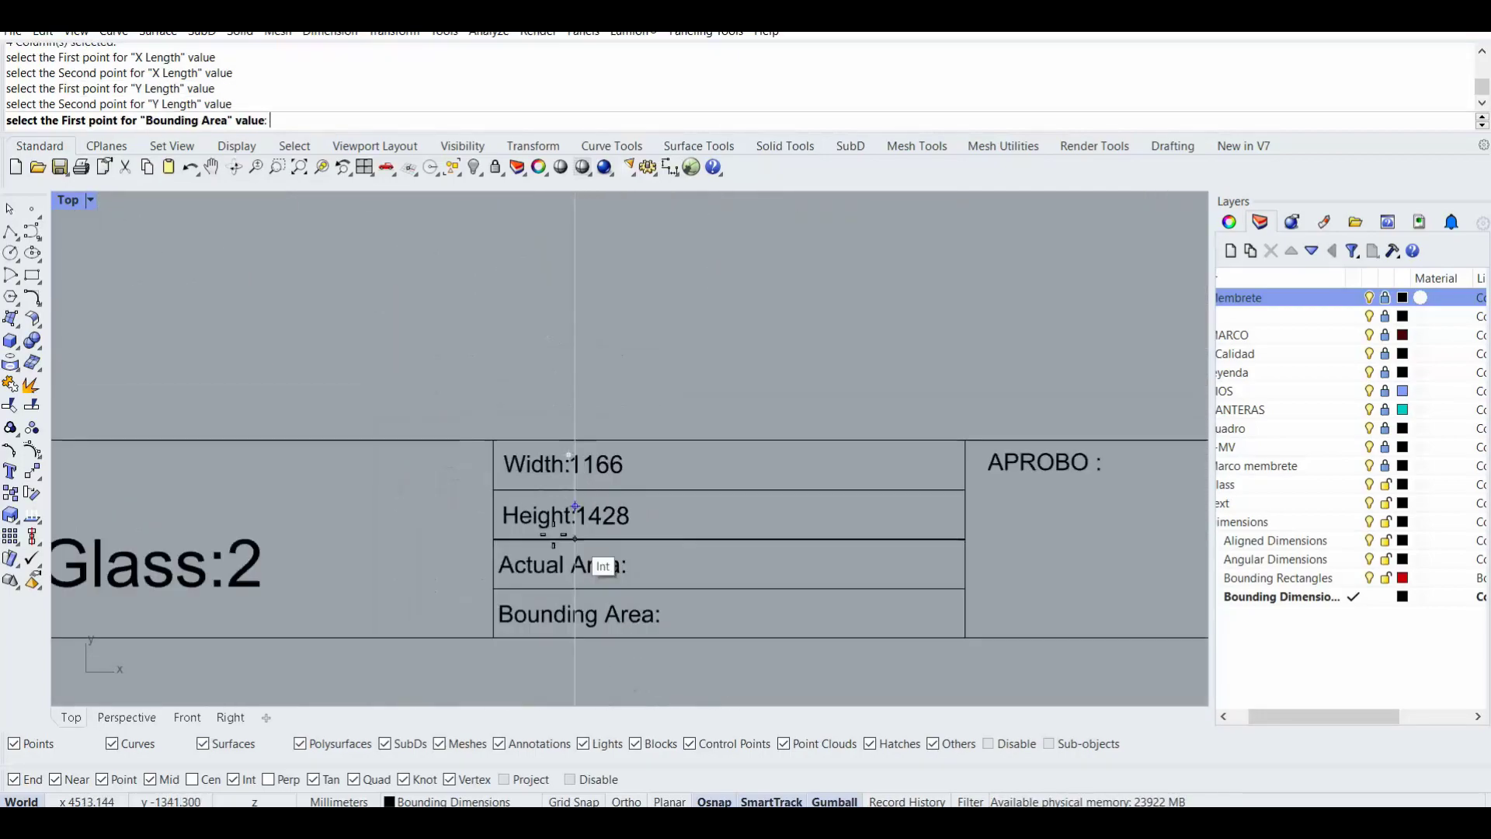
right_drag(699, 532, 1011, 577)
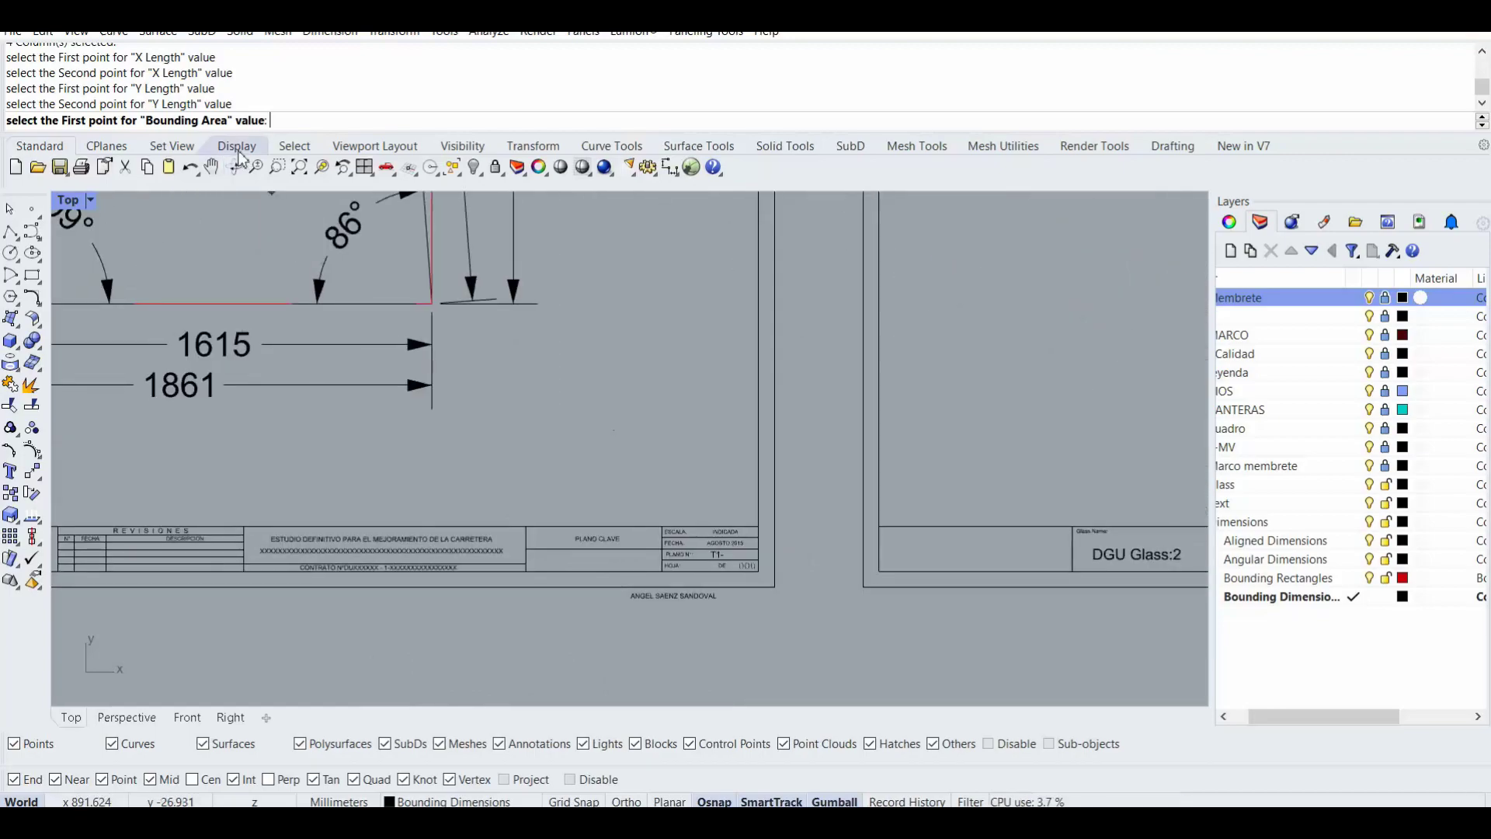
right_drag(383, 458, 533, 443)
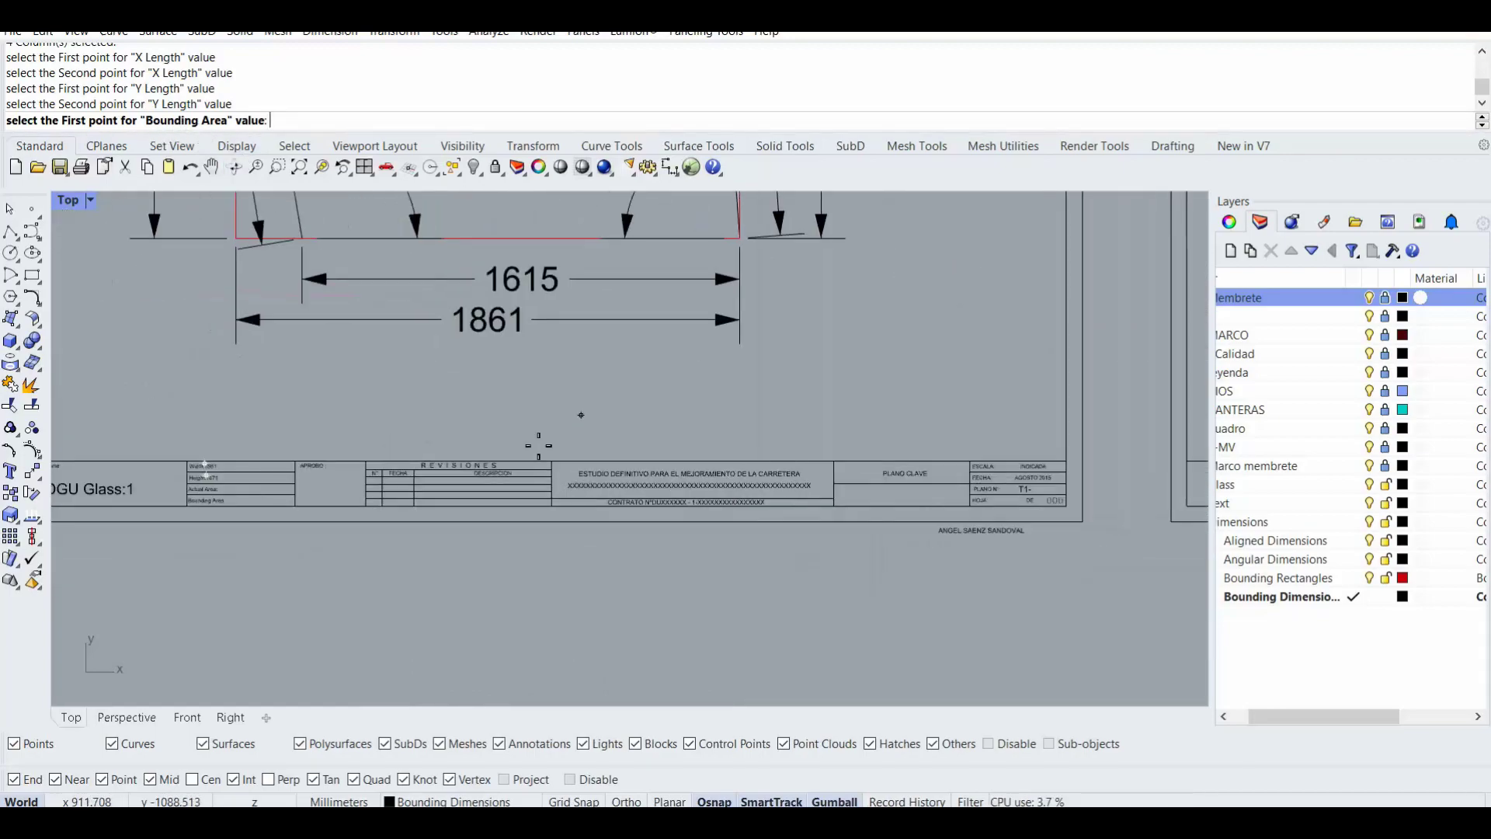
scroll(533, 466, up, 8)
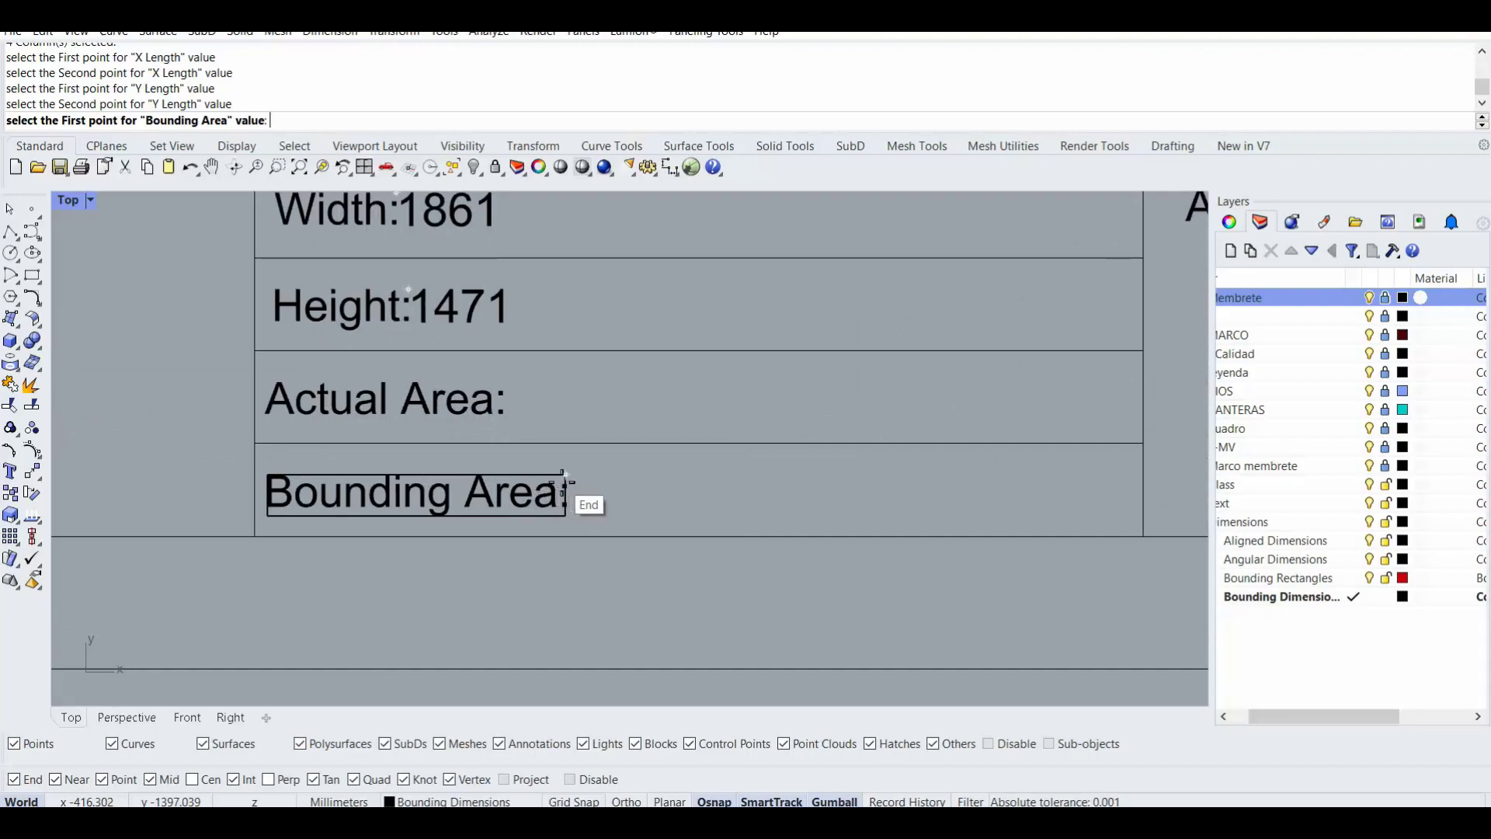
click(564, 481)
scroll(608, 542, down, 5)
right_drag(655, 523, 459, 525)
scroll(804, 489, up, 10)
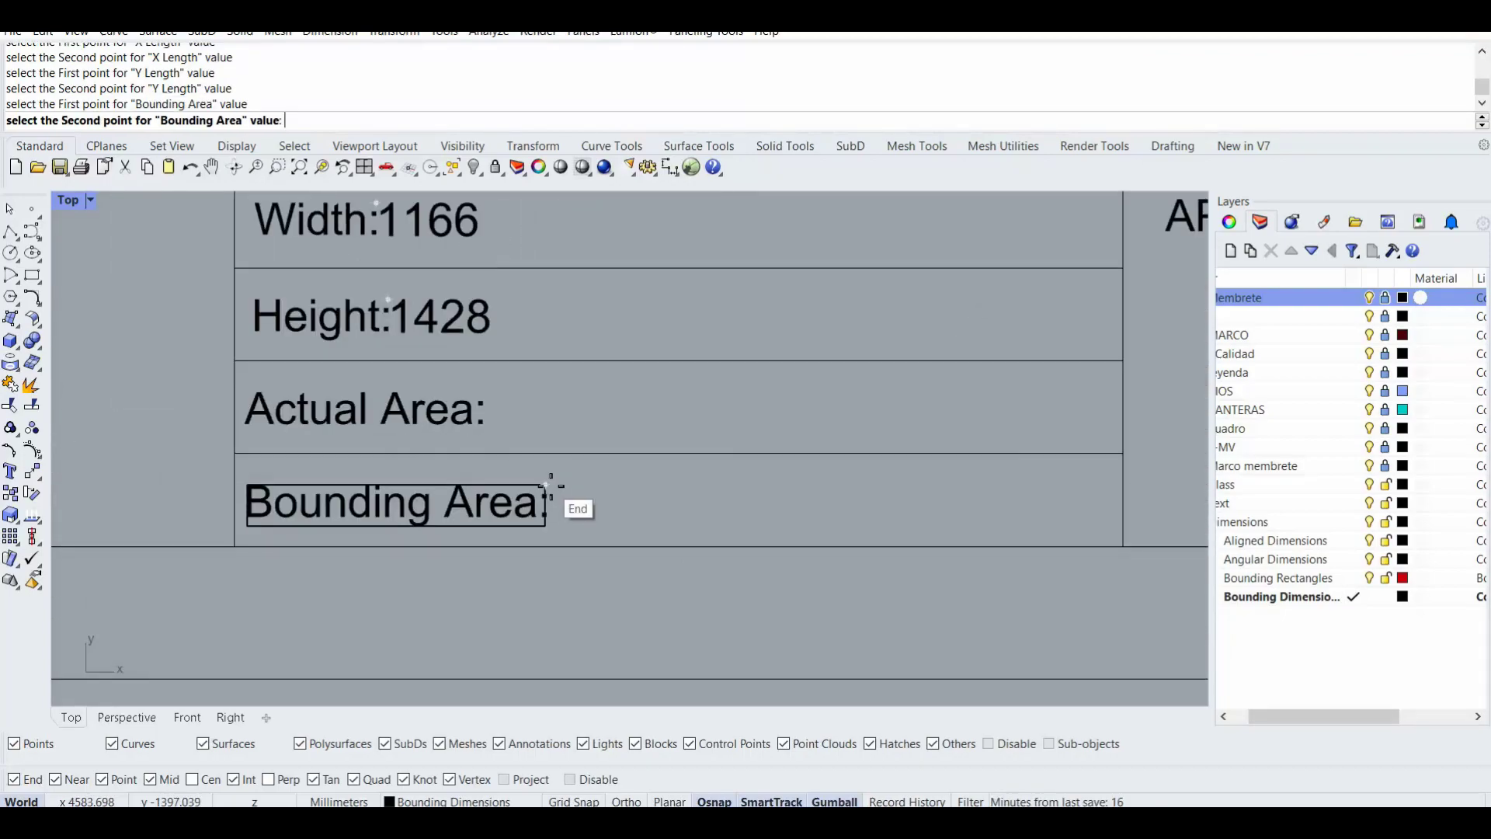
click(550, 486)
- Place the Actual Area values beside the Actual Area label, picking matching points in the first and second frames' title blocks
scroll(544, 501, down, 5)
right_drag(376, 533, 443, 544)
scroll(490, 547, up, 6)
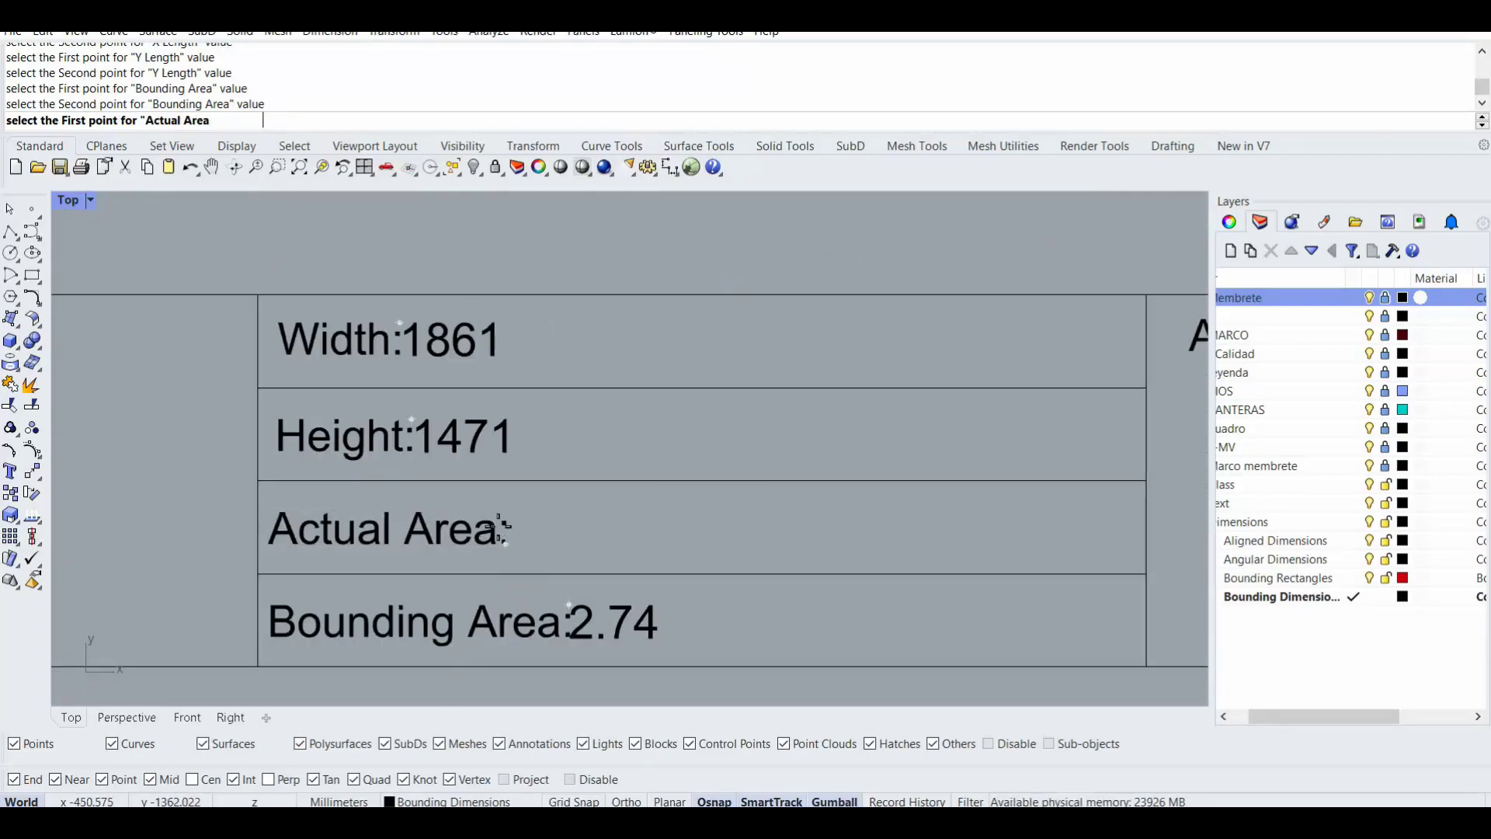
click(508, 508)
scroll(761, 523, down, 10)
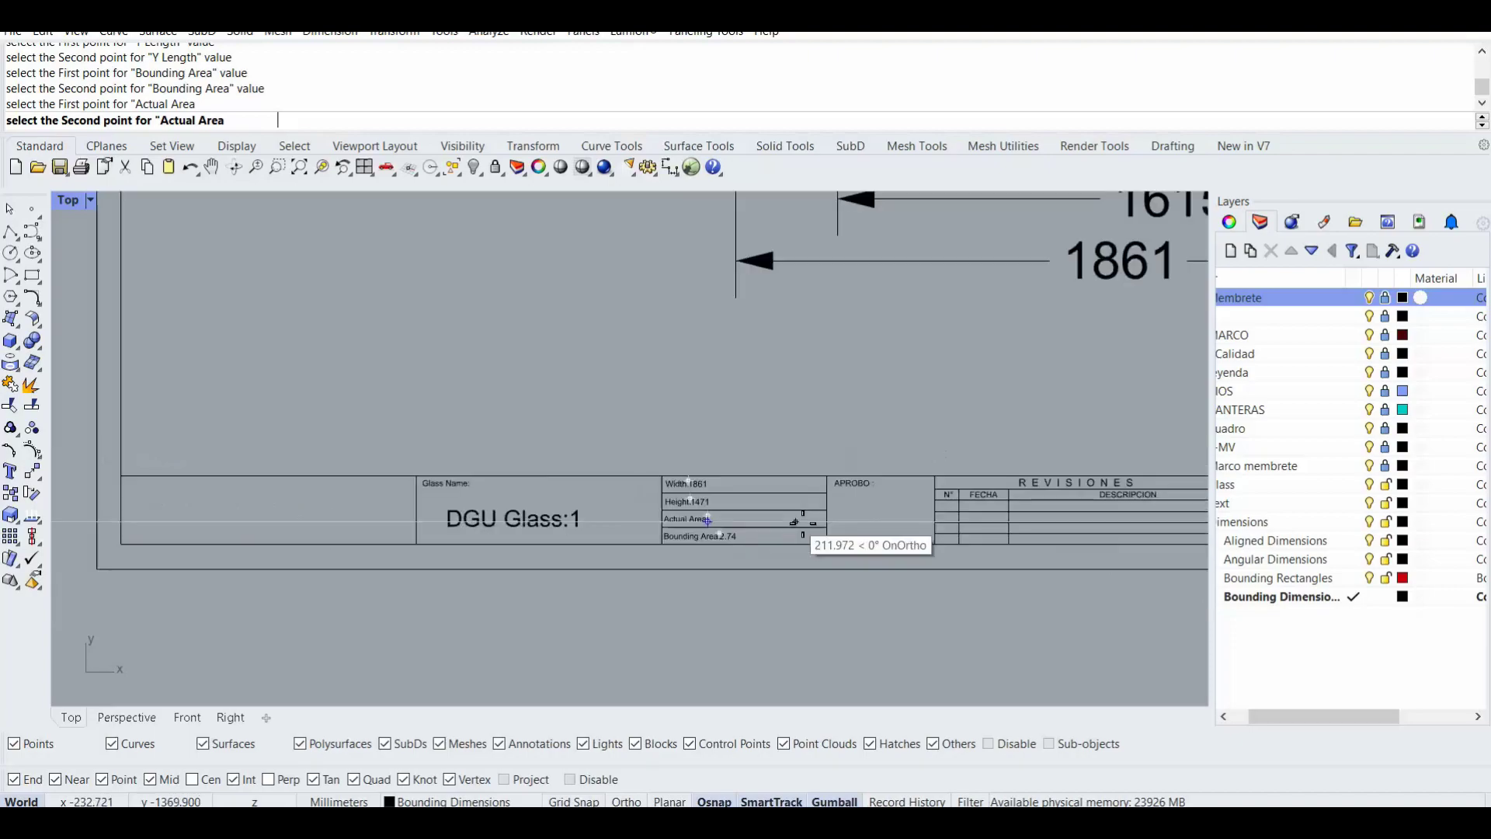
right_drag(768, 520, 380, 501)
right_drag(722, 528, 253, 510)
scroll(722, 478, up, 10)
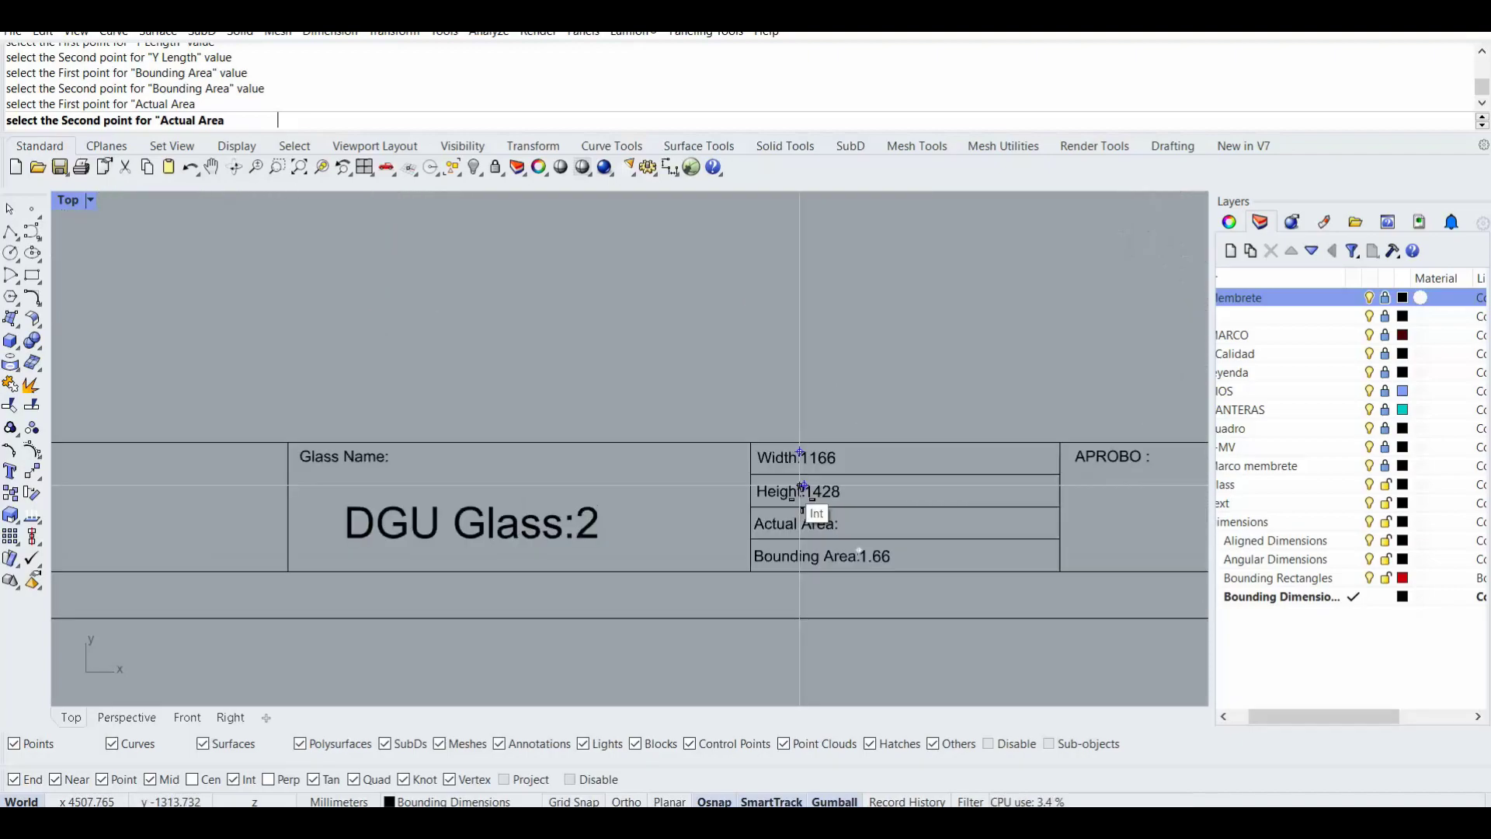
click(774, 552)
- Check the imported title block values in the second and third frames, and look along the row of remaining panel frames
scroll(780, 544, down, 5)
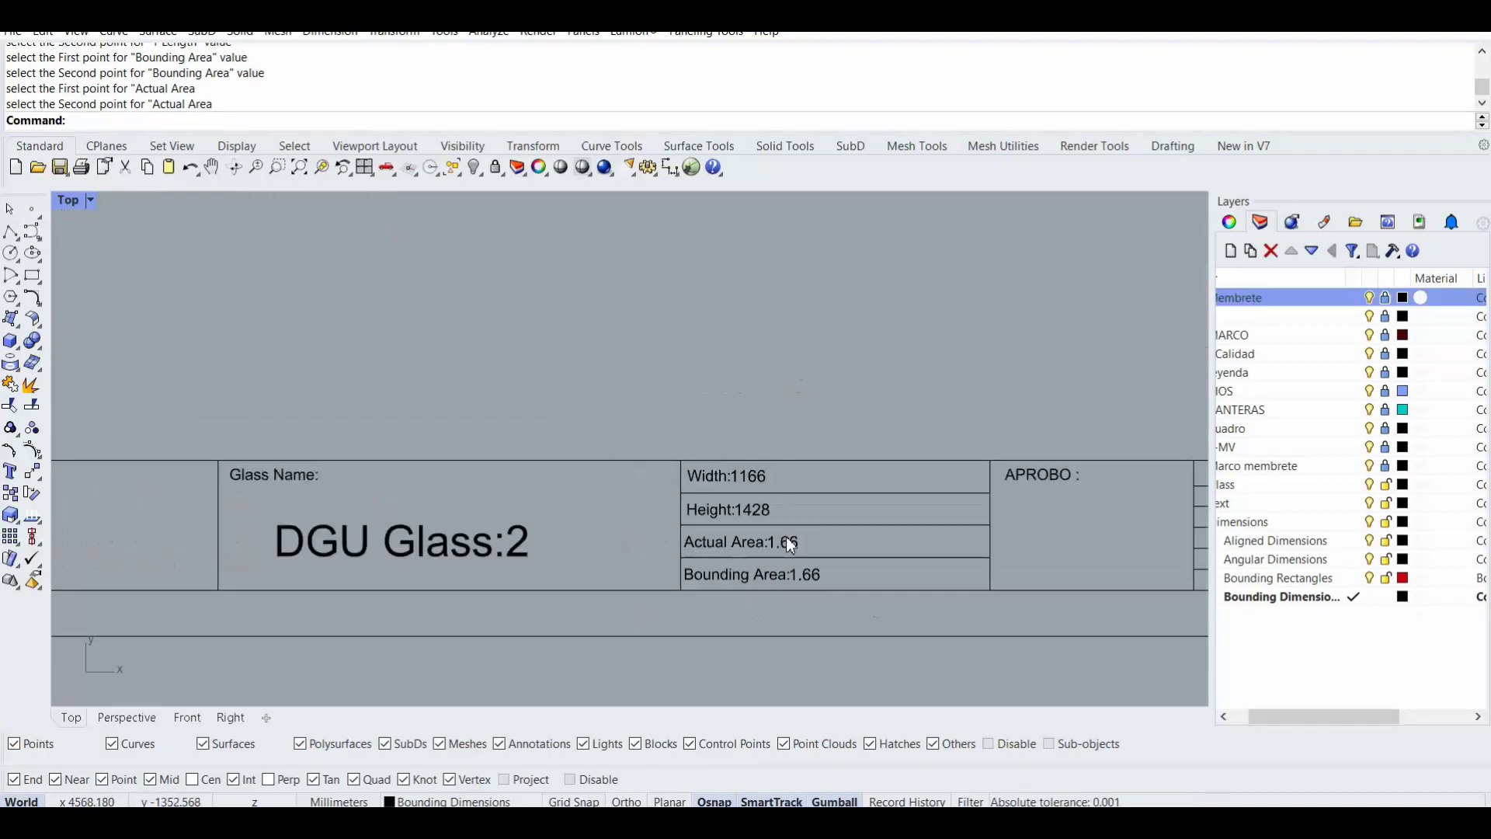
scroll(673, 576, down, 10)
right_drag(863, 548, 450, 524)
right_drag(820, 530, 74, 508)
scroll(856, 509, up, 8)
scroll(868, 539, down, 14)
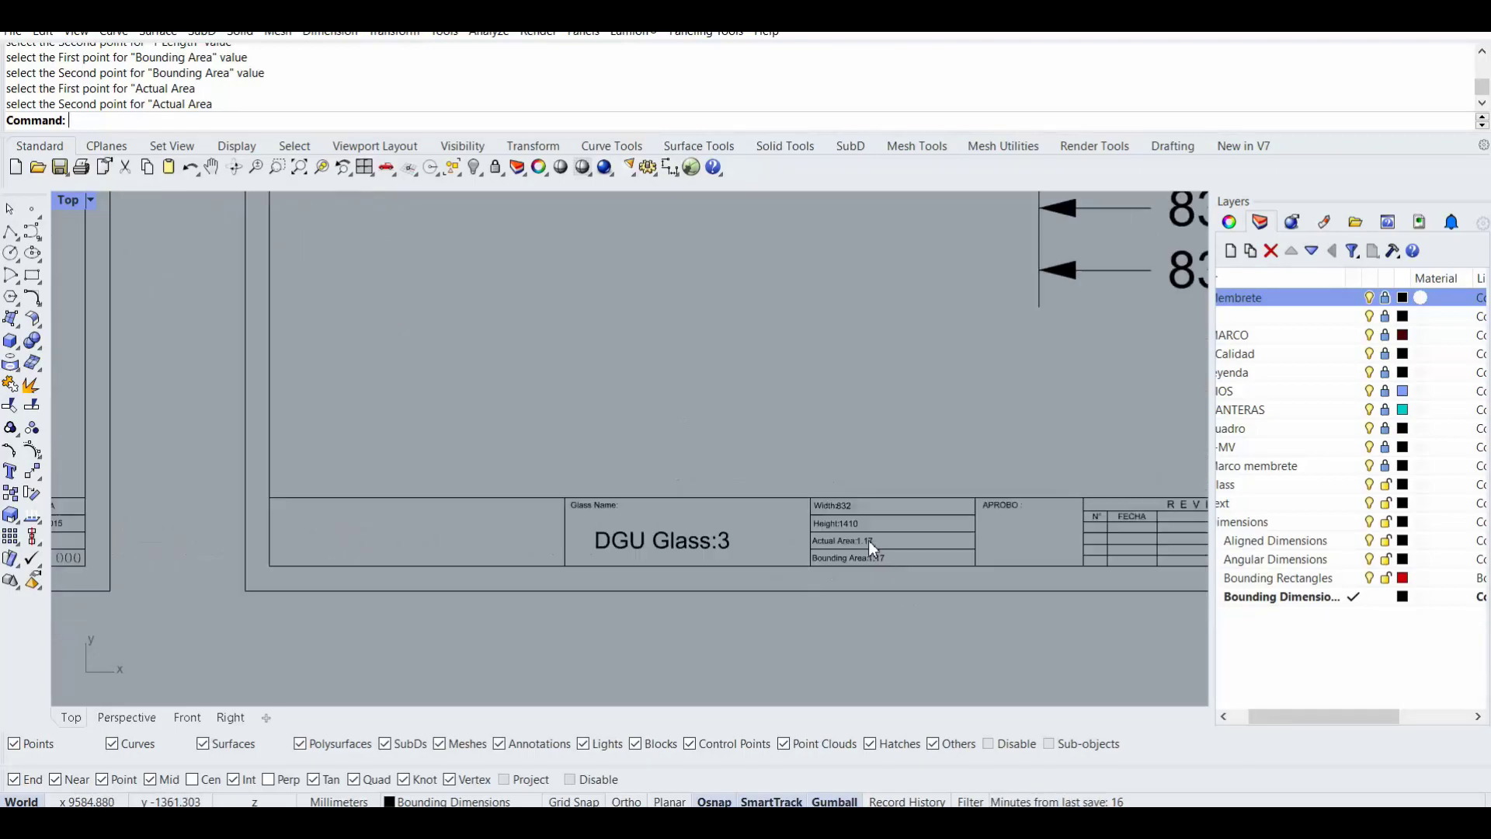
right_drag(897, 547, 240, 544)
right_drag(1076, 547, 571, 567)
scroll(572, 567, down, 8)
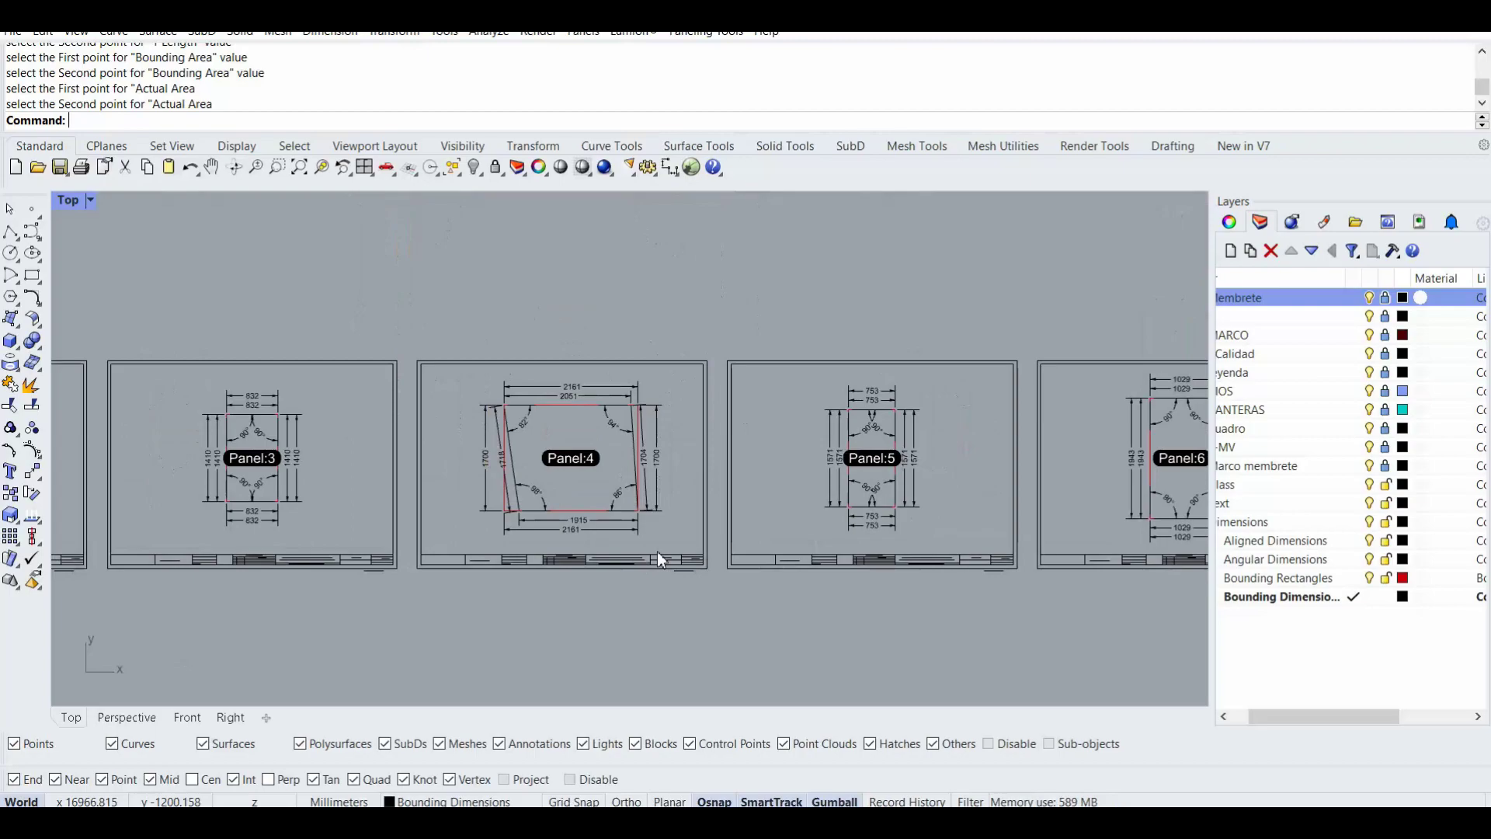
right_drag(903, 557, 629, 551)
scroll(629, 551, down, 8)
right_drag(993, 547, 603, 516)
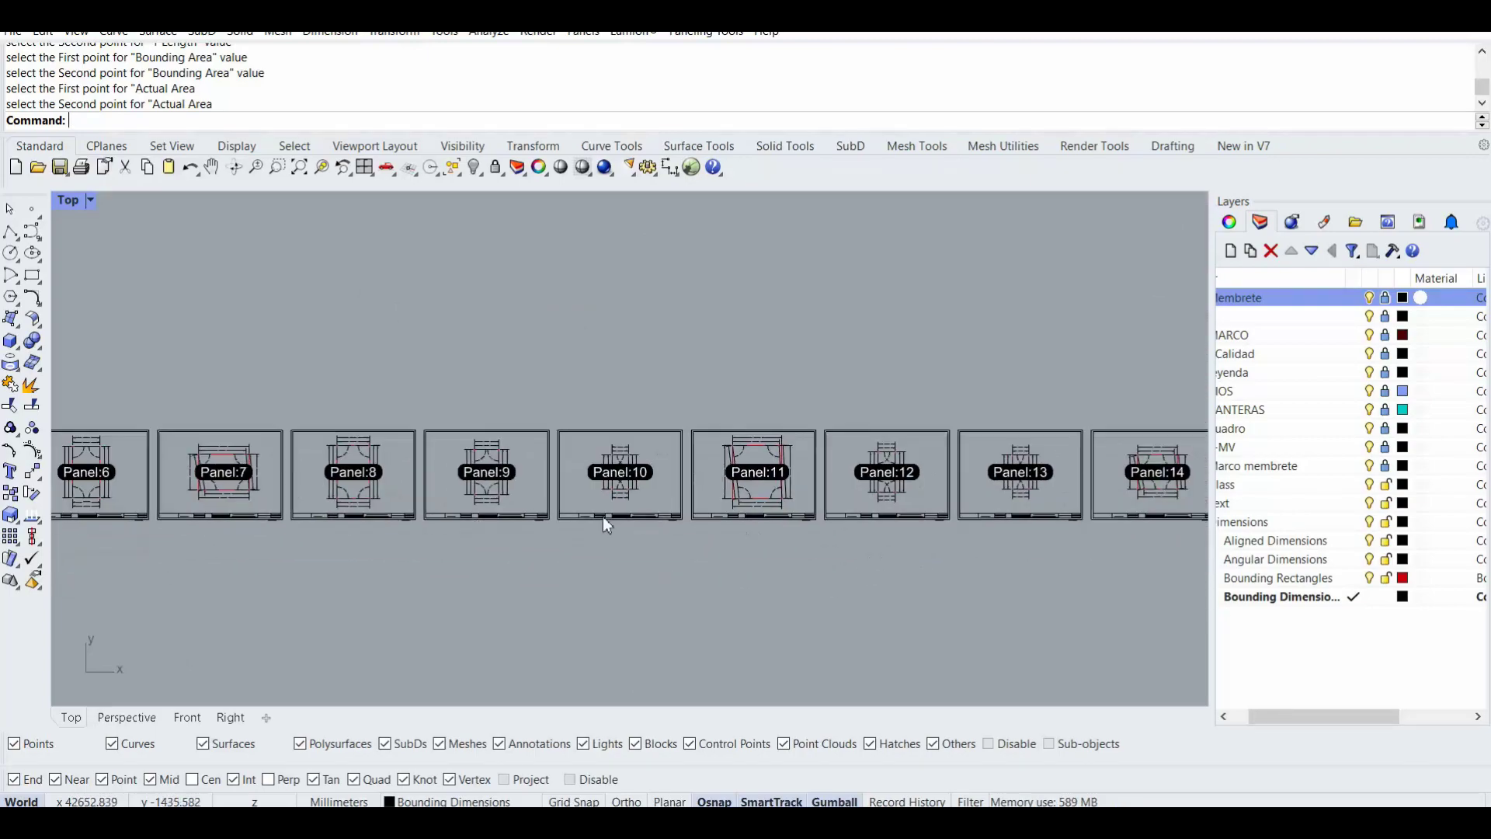
right_drag(1045, 543, 102, 476)
key(Right)
key(Right)
key(Right)
key(Right)
key(Right)
key(Right)
key(Right)
key(Right)
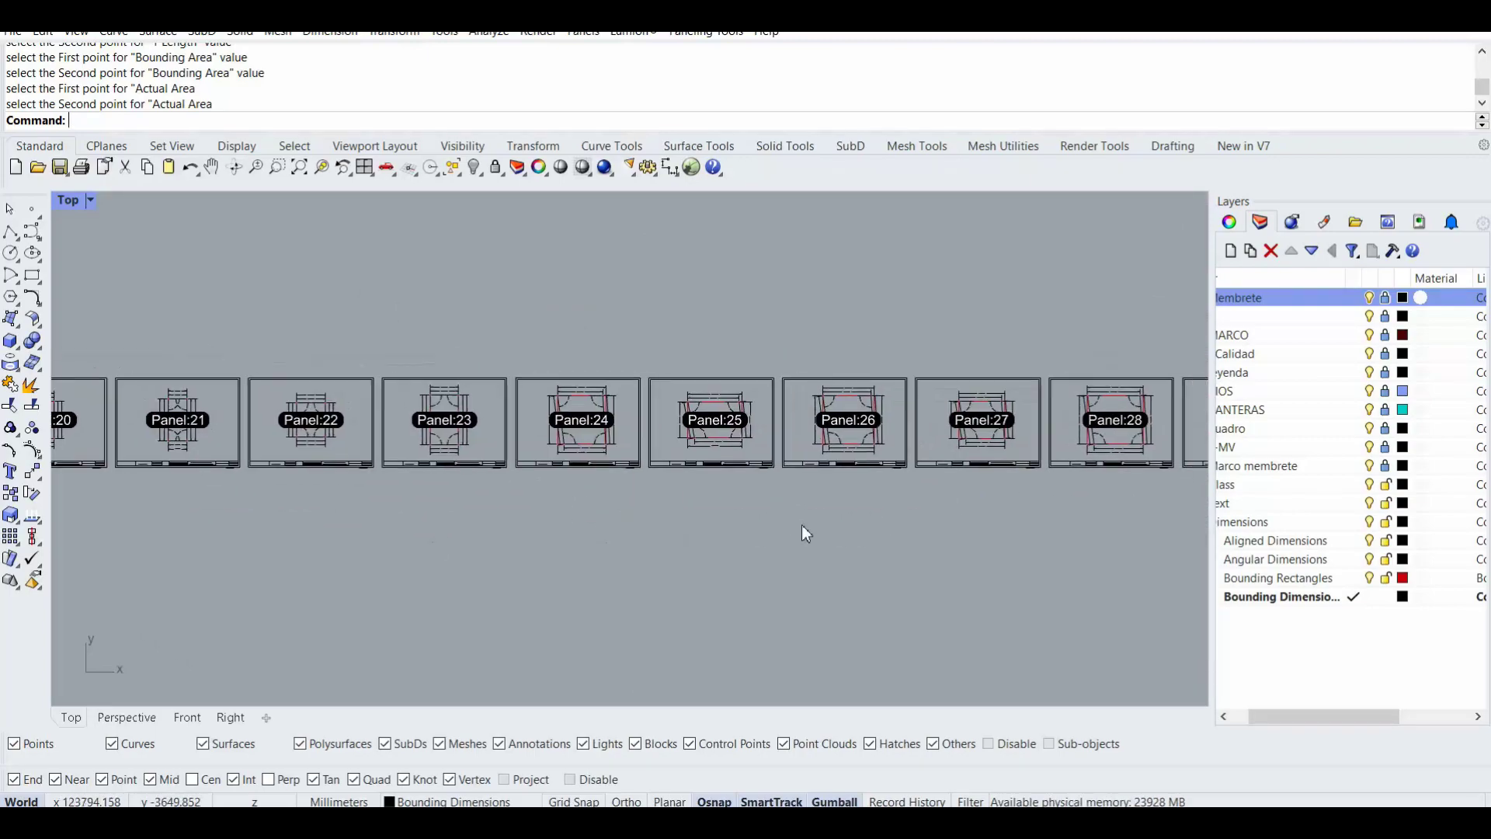
- Compare the width, height and area values in the DGU Glass:28 title block with the dimensions drawn around Panel:28
scroll(832, 489, up, 8)
scroll(959, 396, up, 2)
right_drag(871, 425, 757, 469)
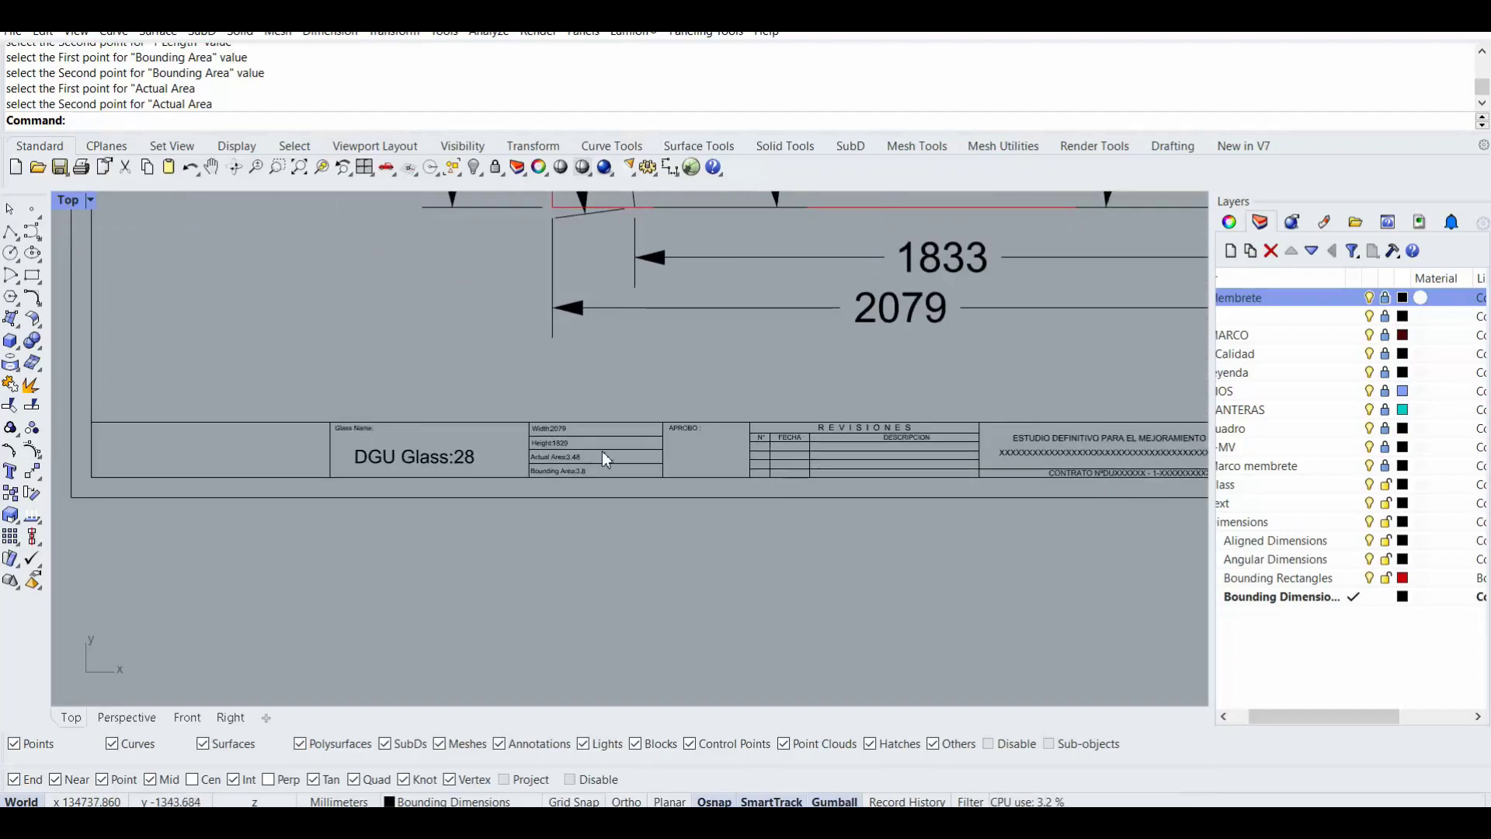
scroll(558, 443, up, 14)
right_drag(537, 471, 632, 536)
scroll(704, 476, down, 5)
scroll(635, 528, up, 3)
click(635, 528)
scroll(759, 455, down, 5)
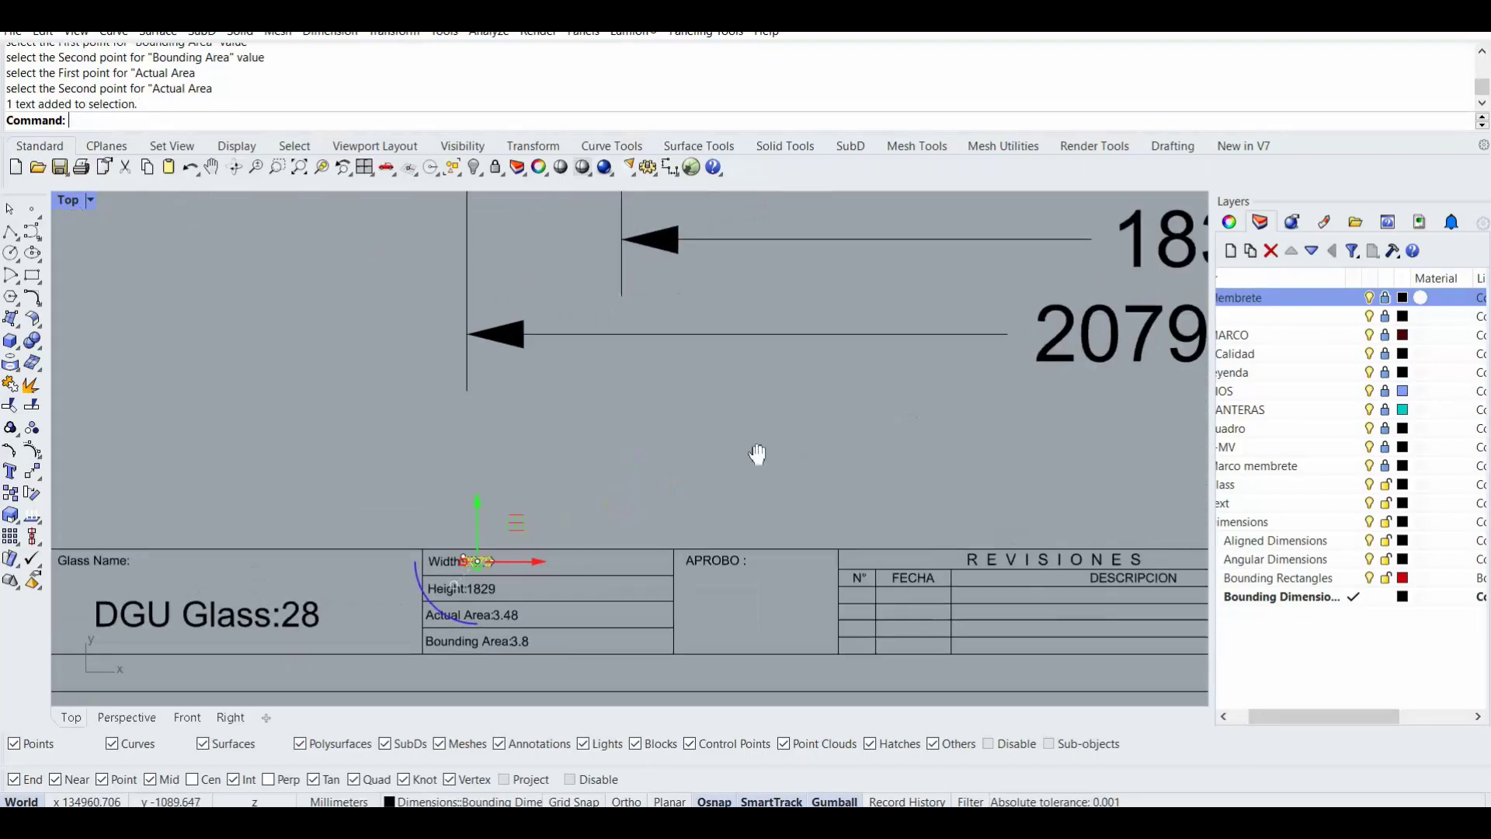
right_drag(719, 415, 727, 556)
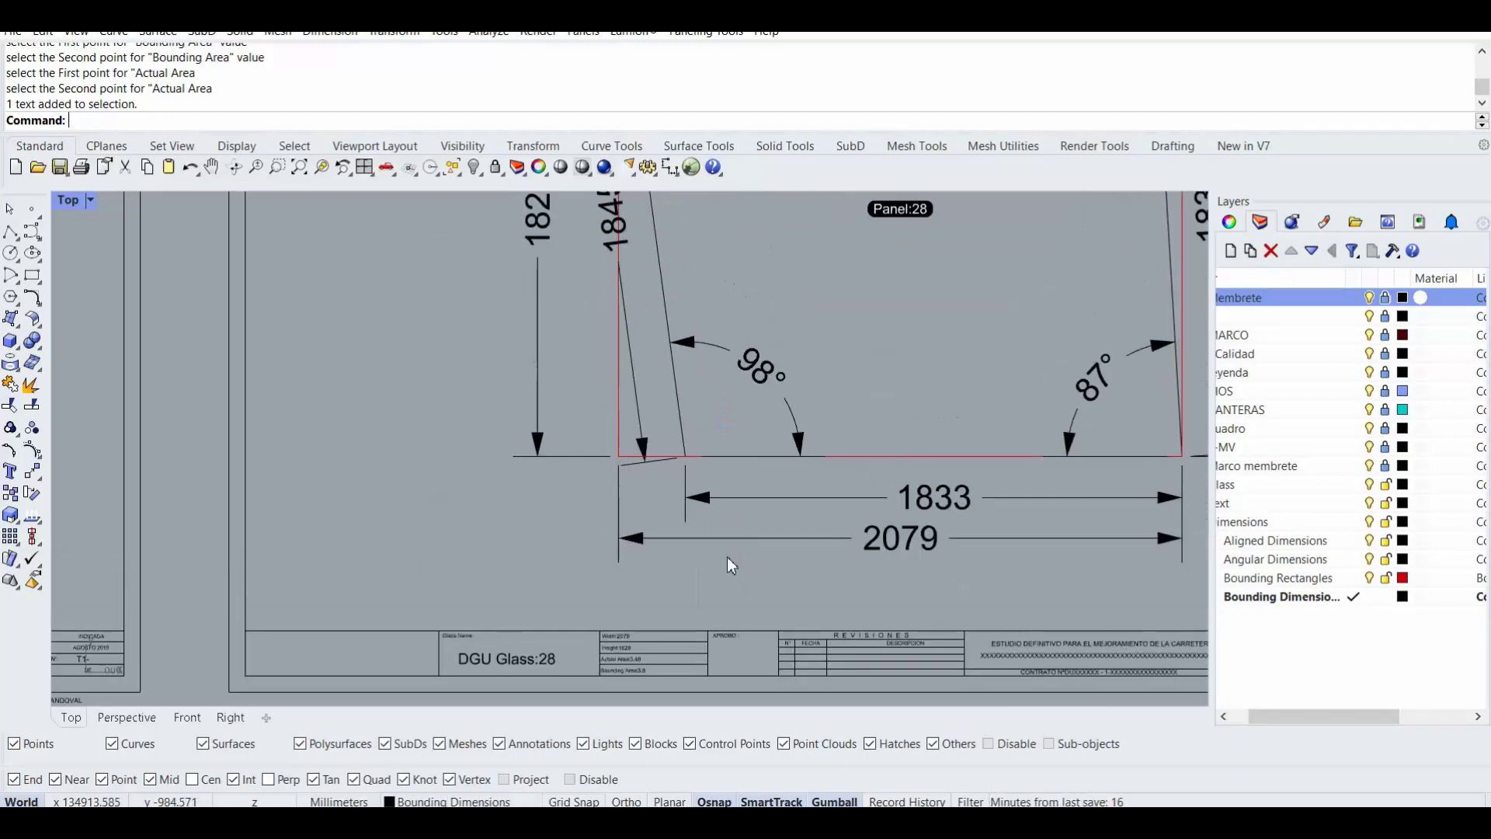
scroll(627, 660, up, 5)
scroll(630, 664, down, 4)
scroll(697, 458, down, 3)
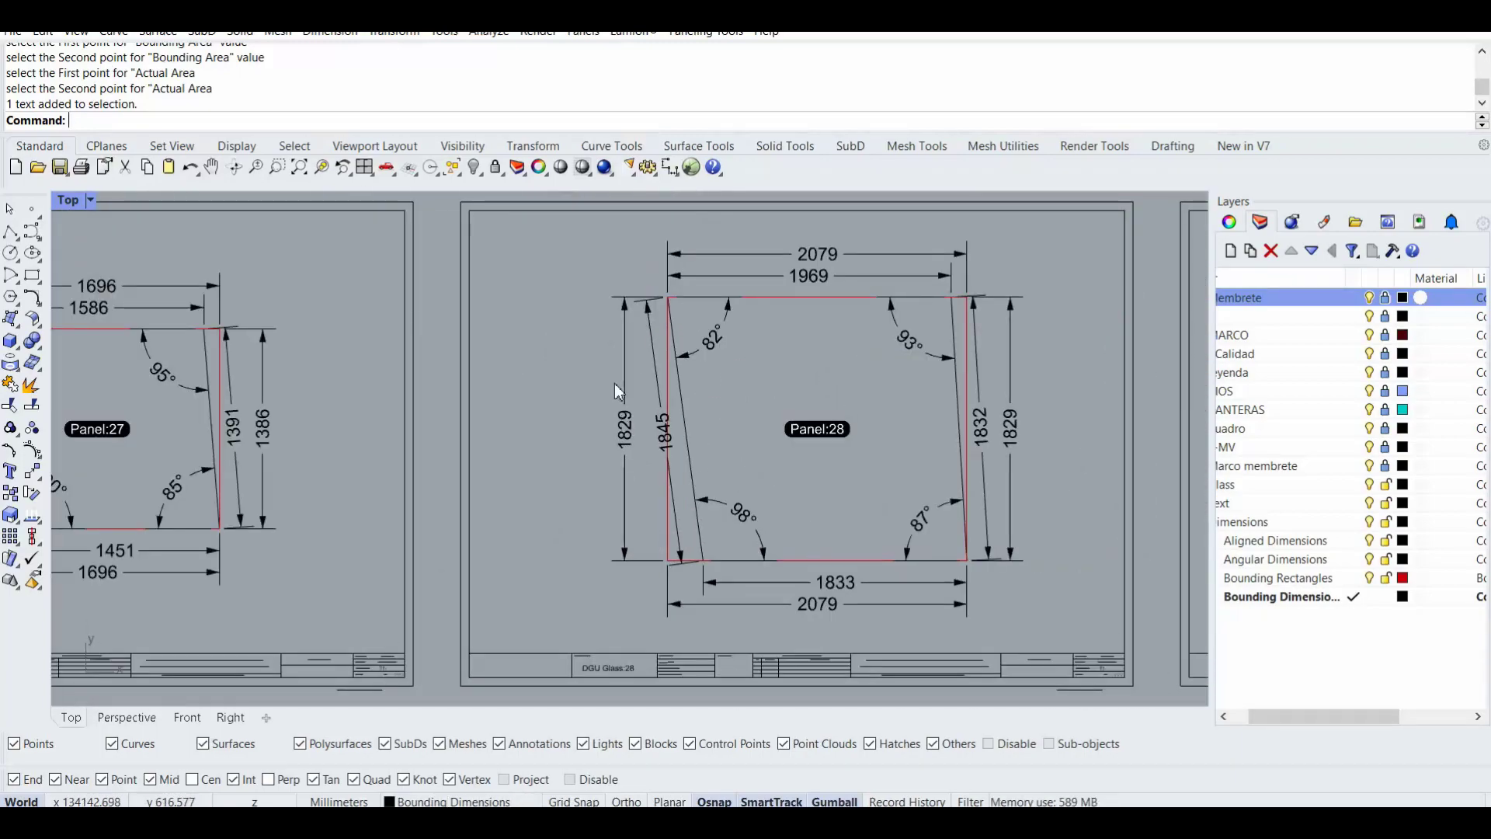
scroll(589, 489, down, 3)
scroll(589, 462, up, 6)
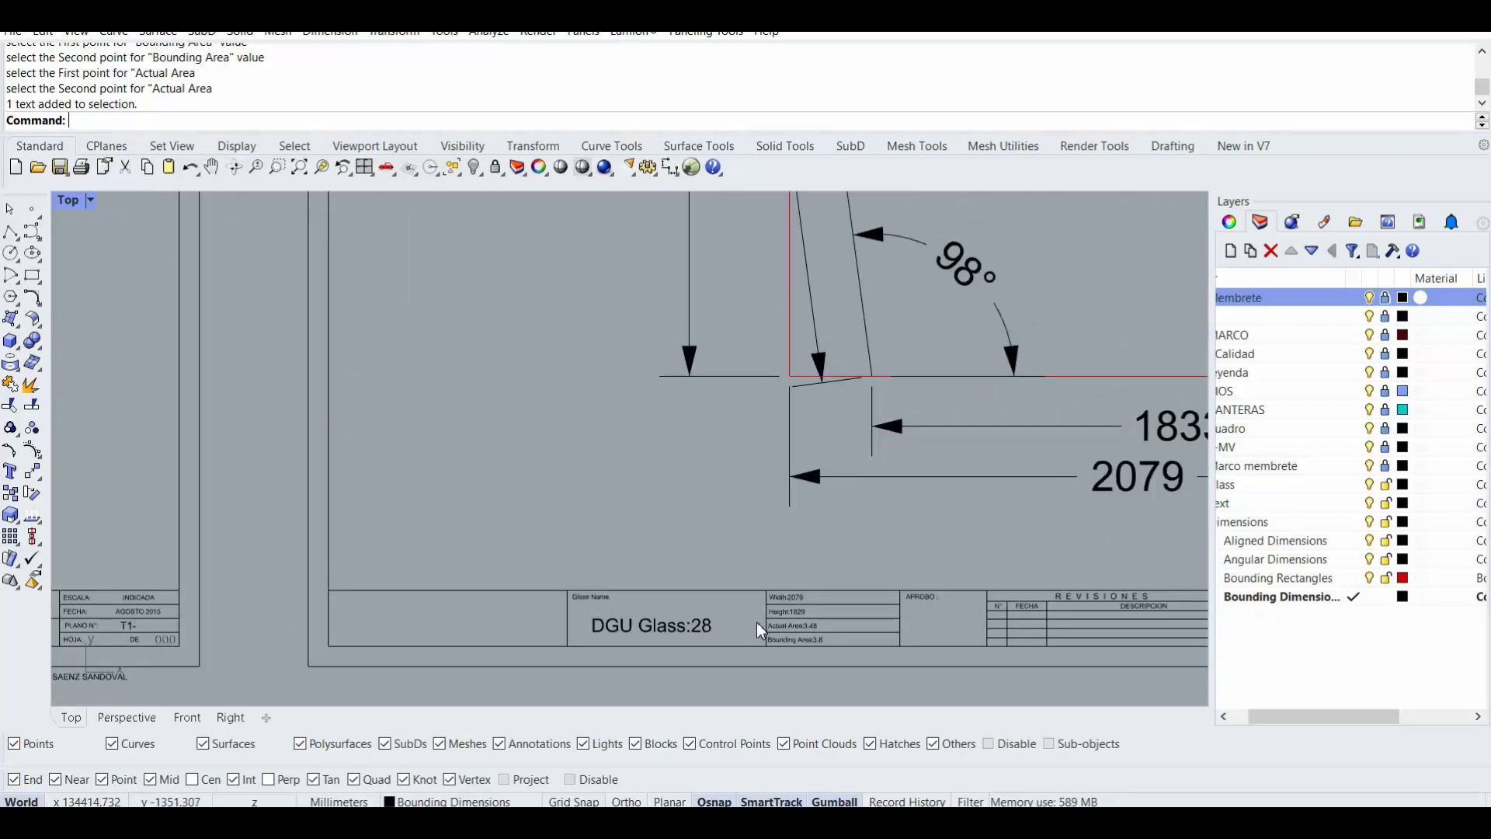
scroll(780, 619, up, 5)
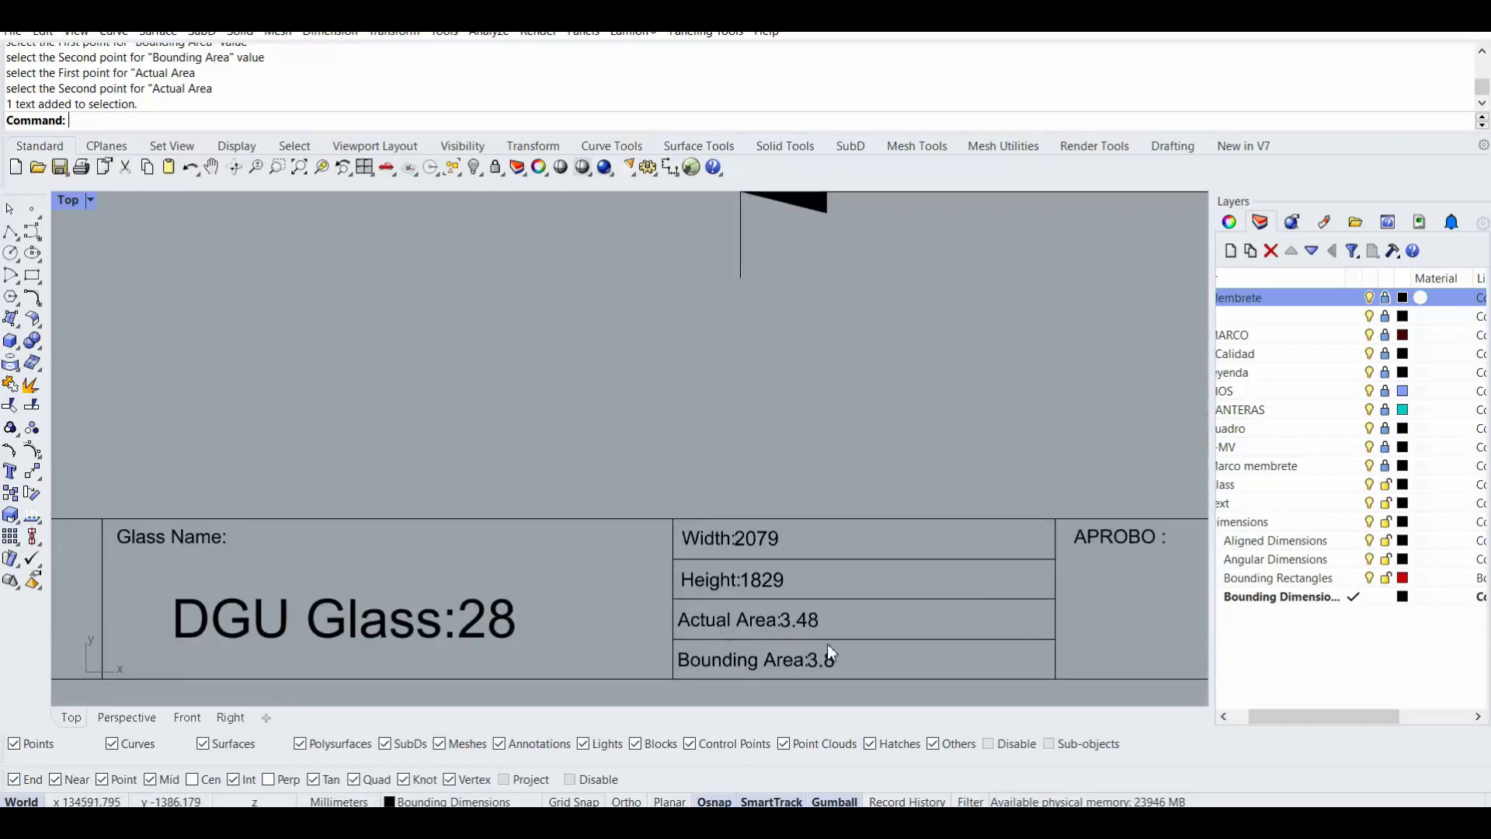
right_drag(869, 619, 718, 585)
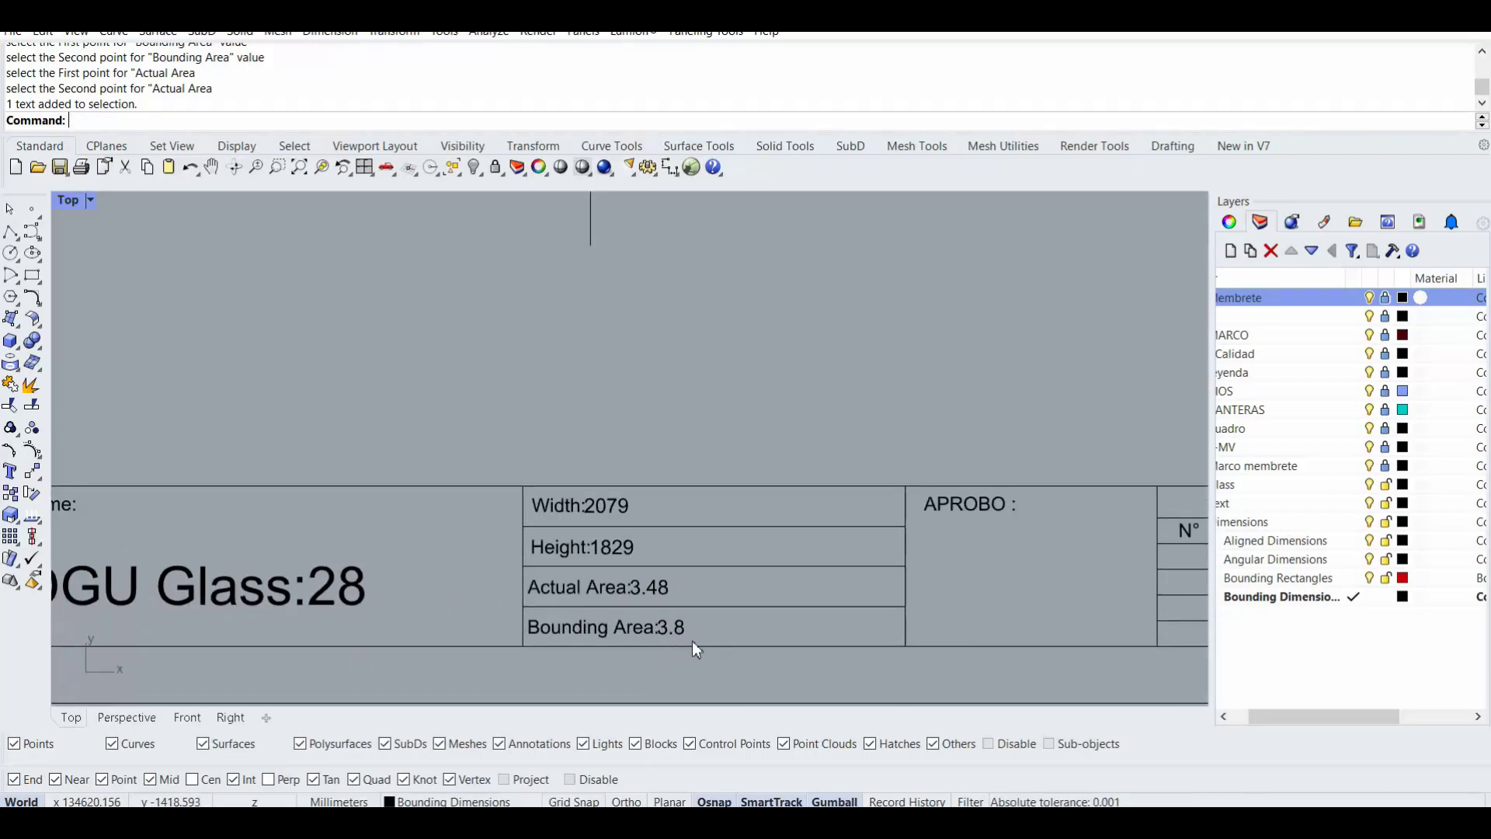
- Select all the panel name text dots with SelDot and delete them from the frames
scroll(719, 399, down, 10)
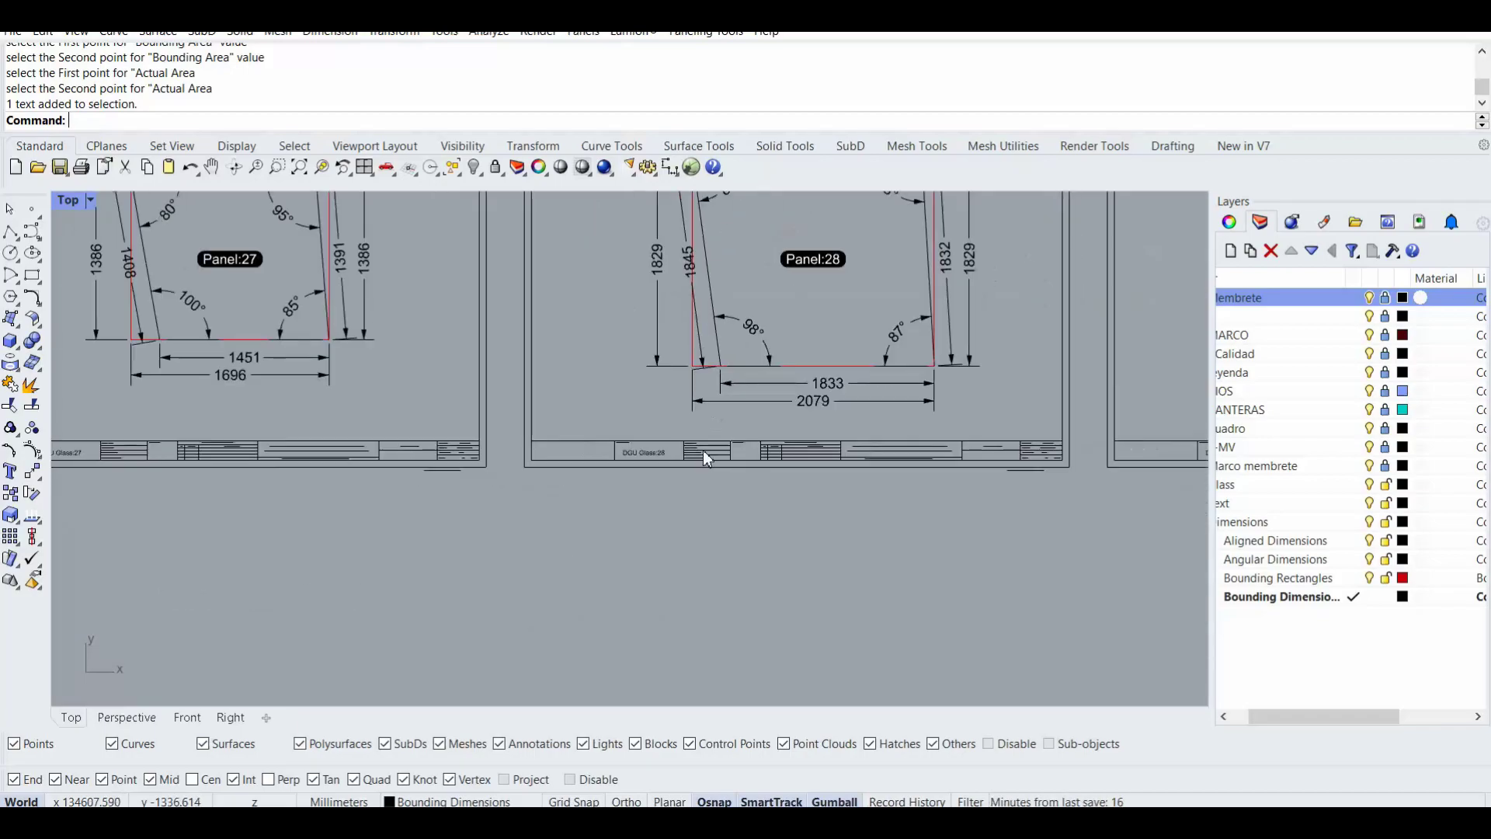
scroll(881, 544, down, 3)
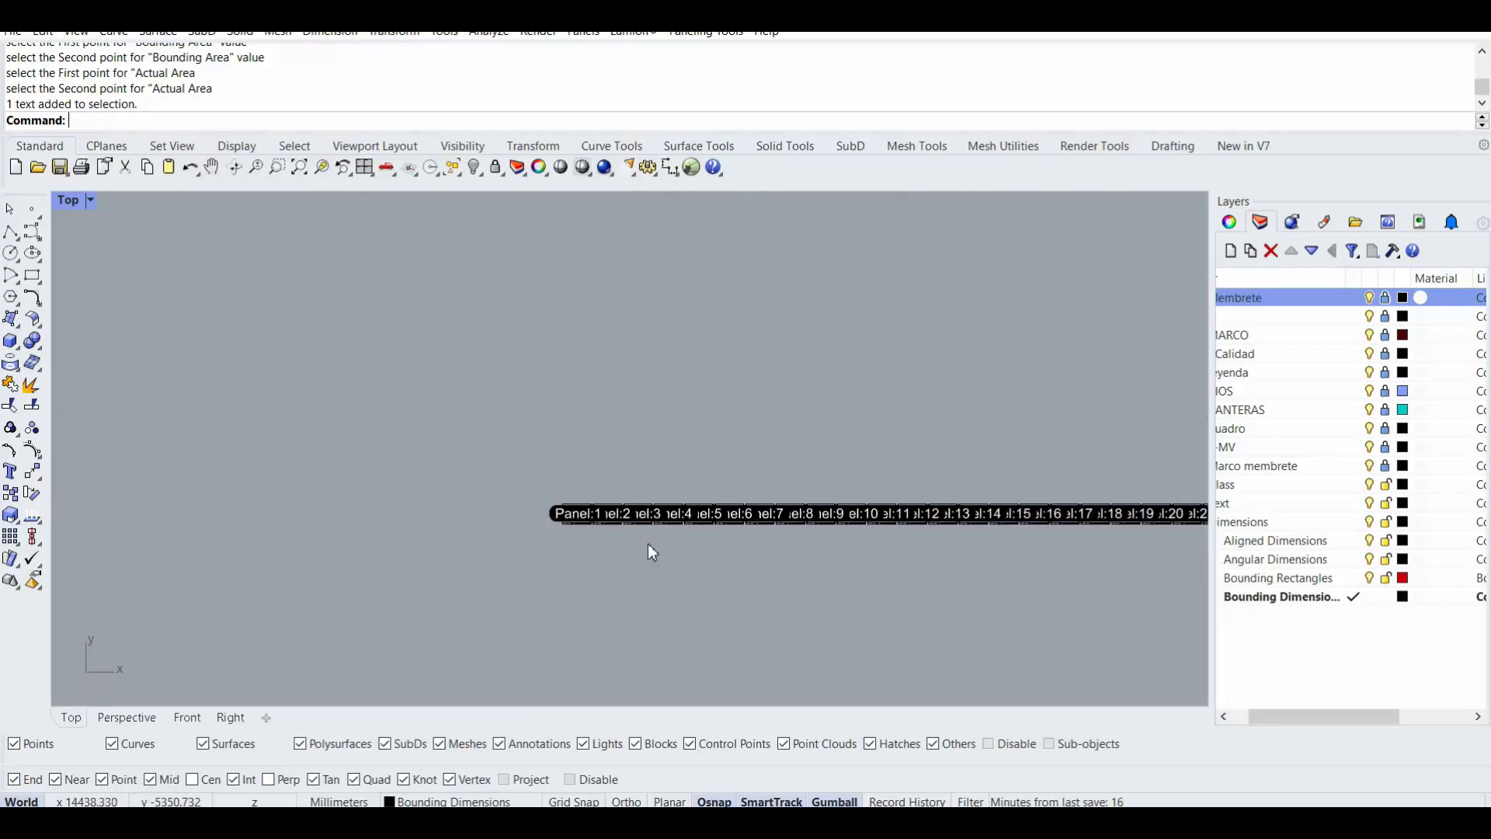
scroll(700, 502, up, 8)
scroll(973, 536, up, 4)
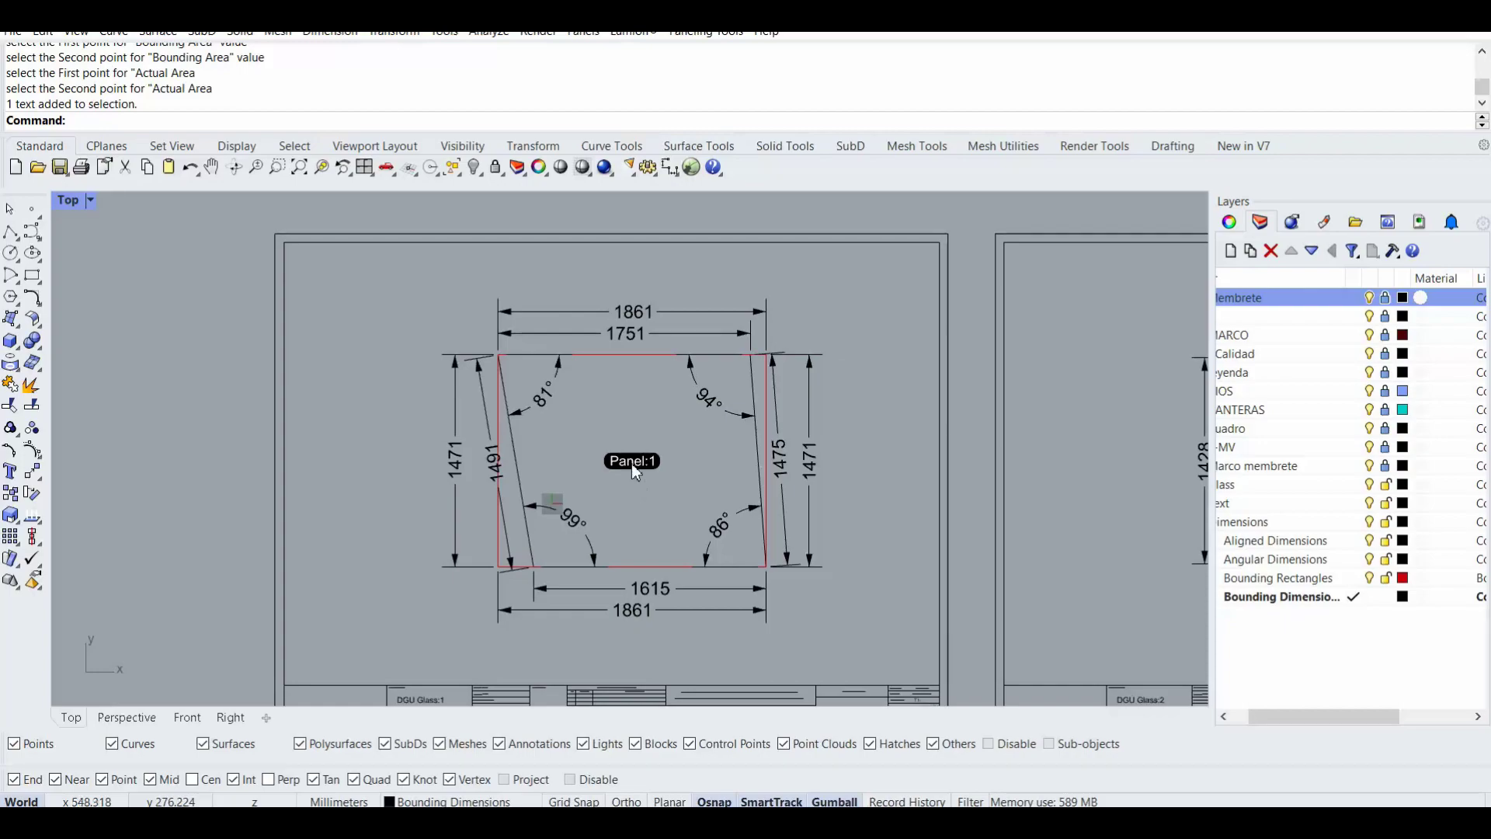
text(Sel)
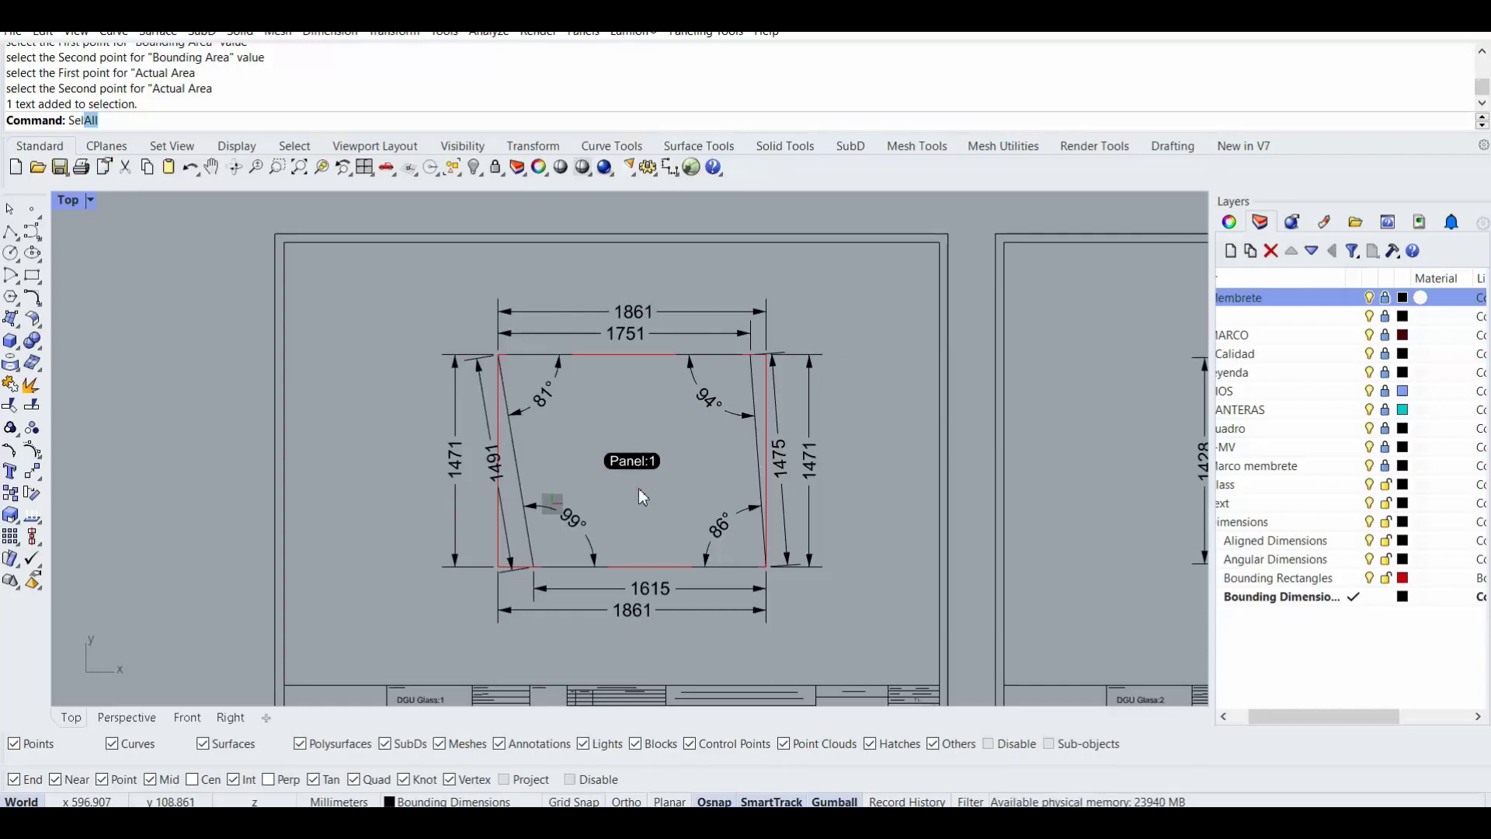
text(Dot)
key(Return)
key(Delete)
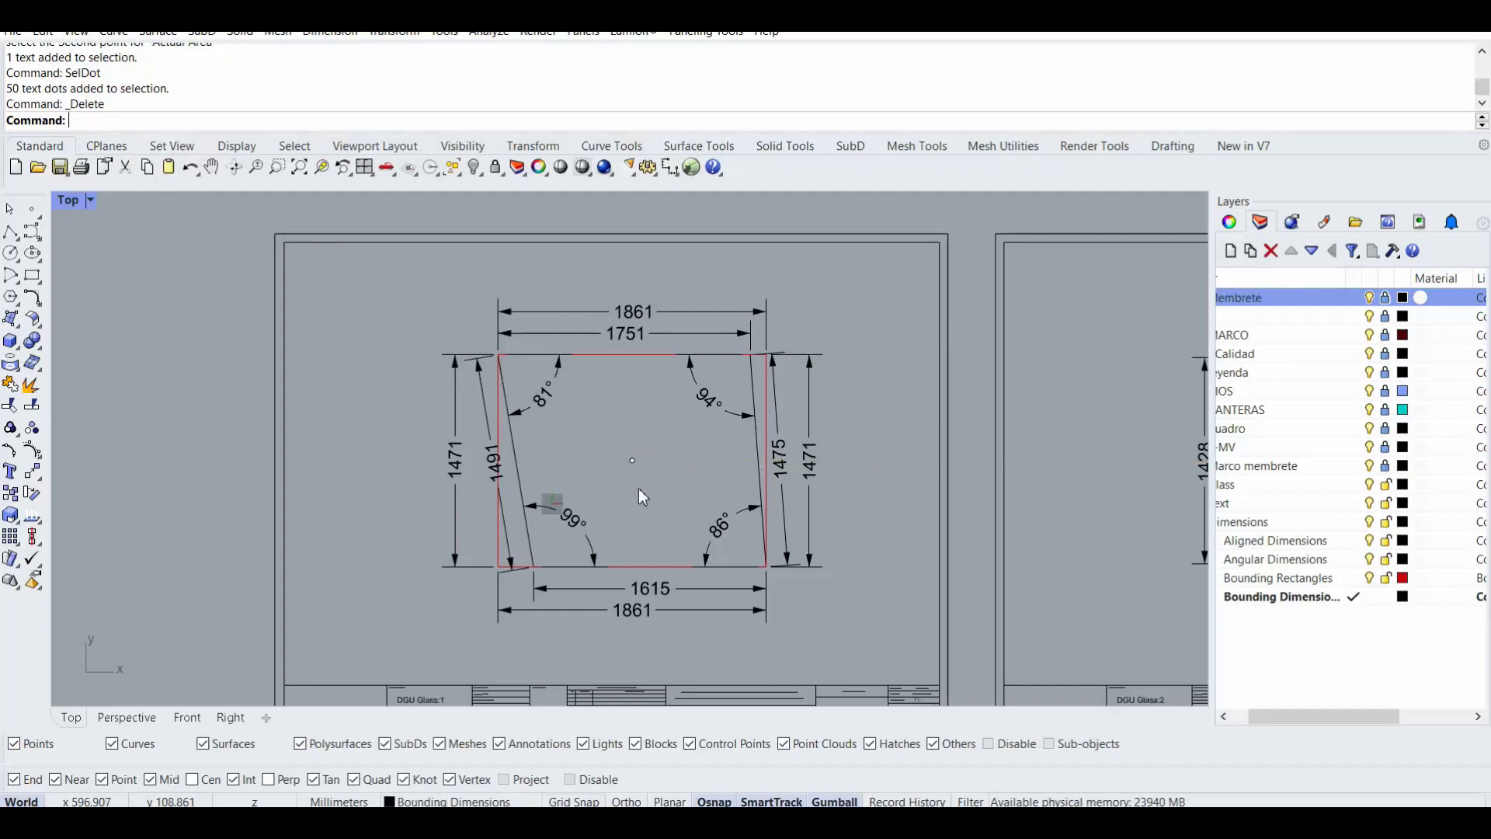
scroll(638, 487, down, 5)
right_drag(691, 538, 494, 515)
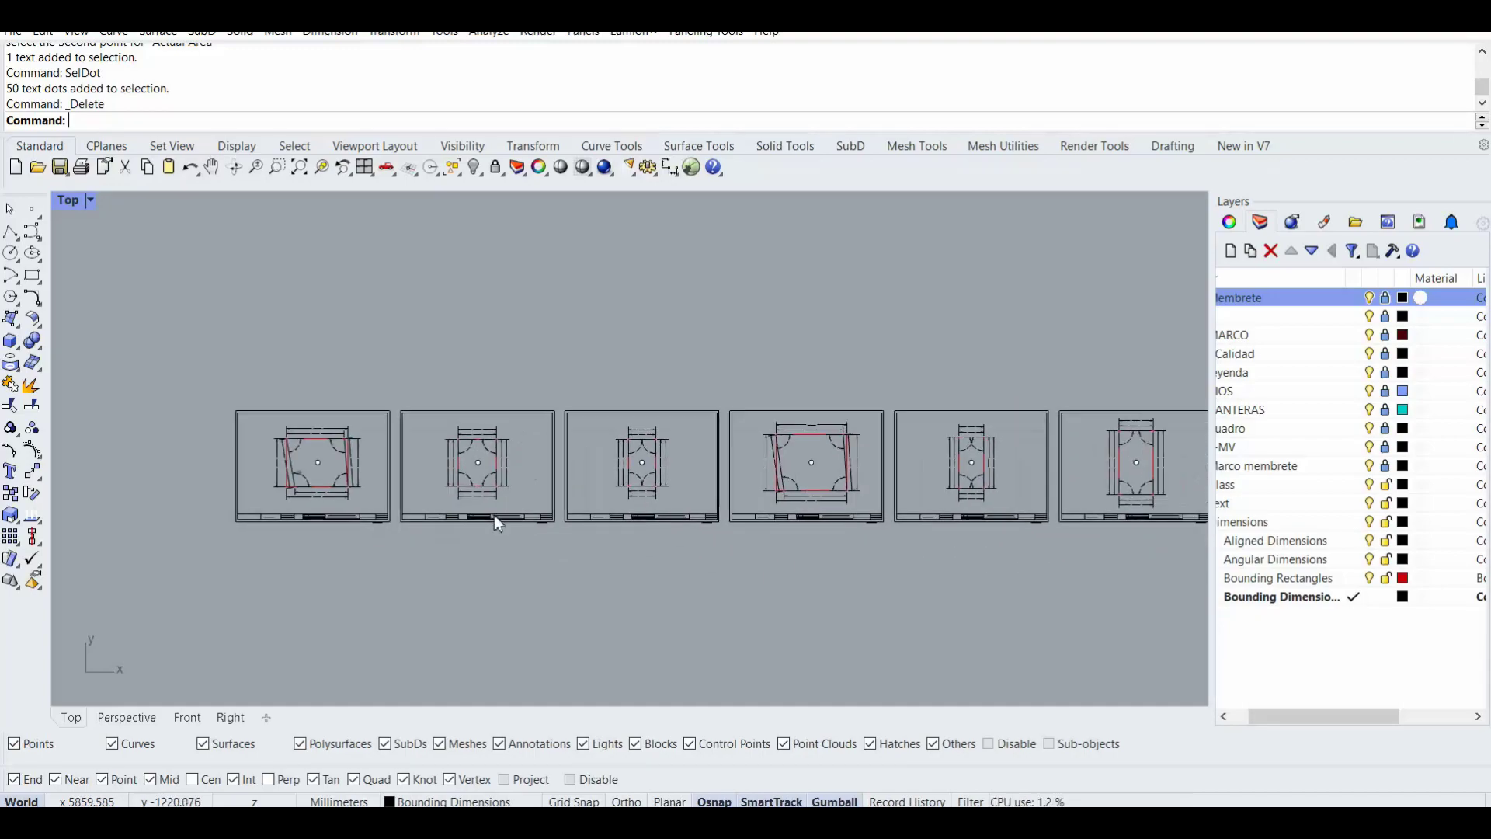
right_drag(562, 556, 503, 539)
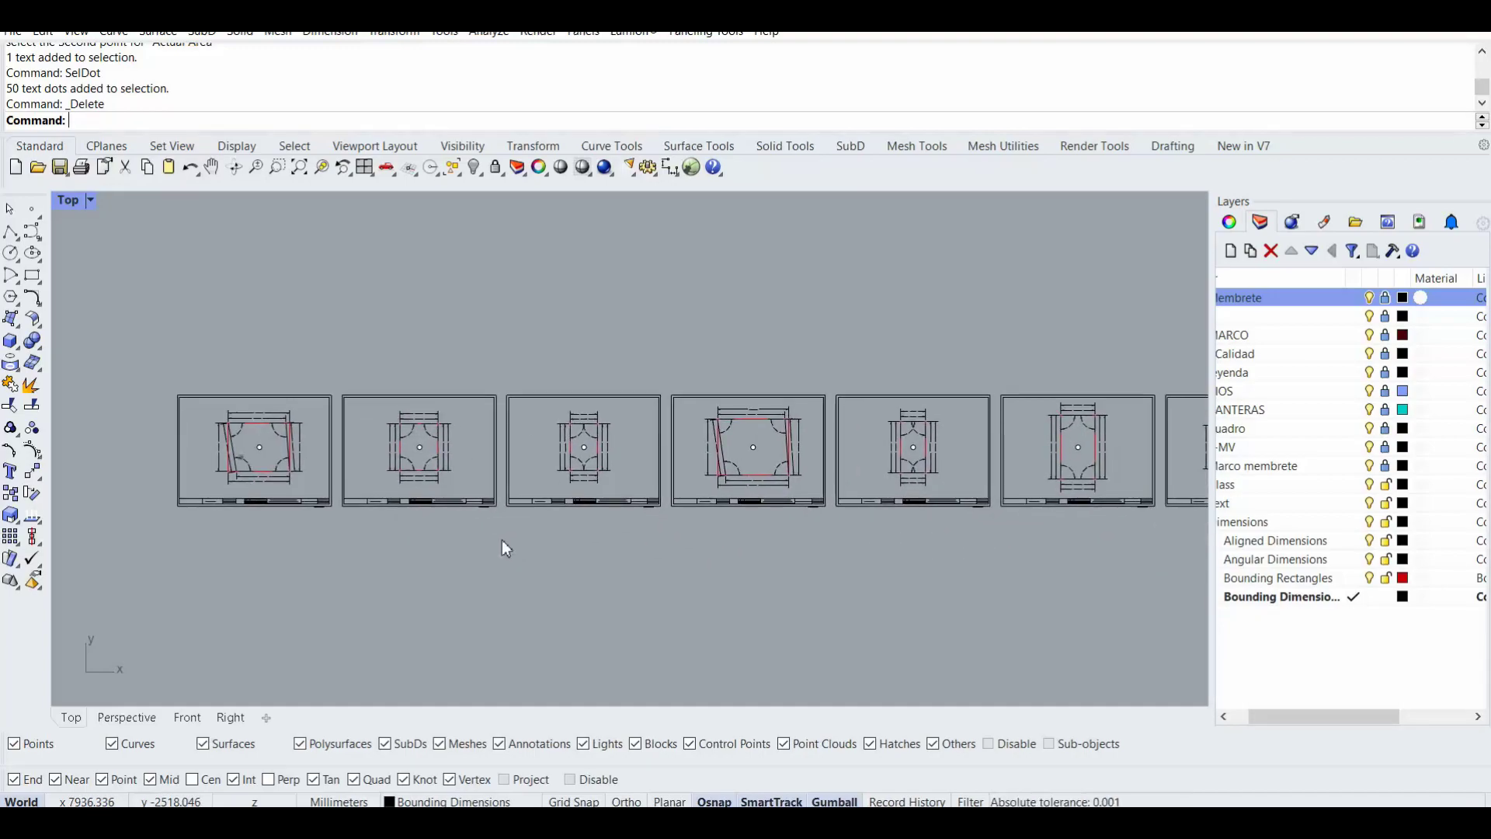